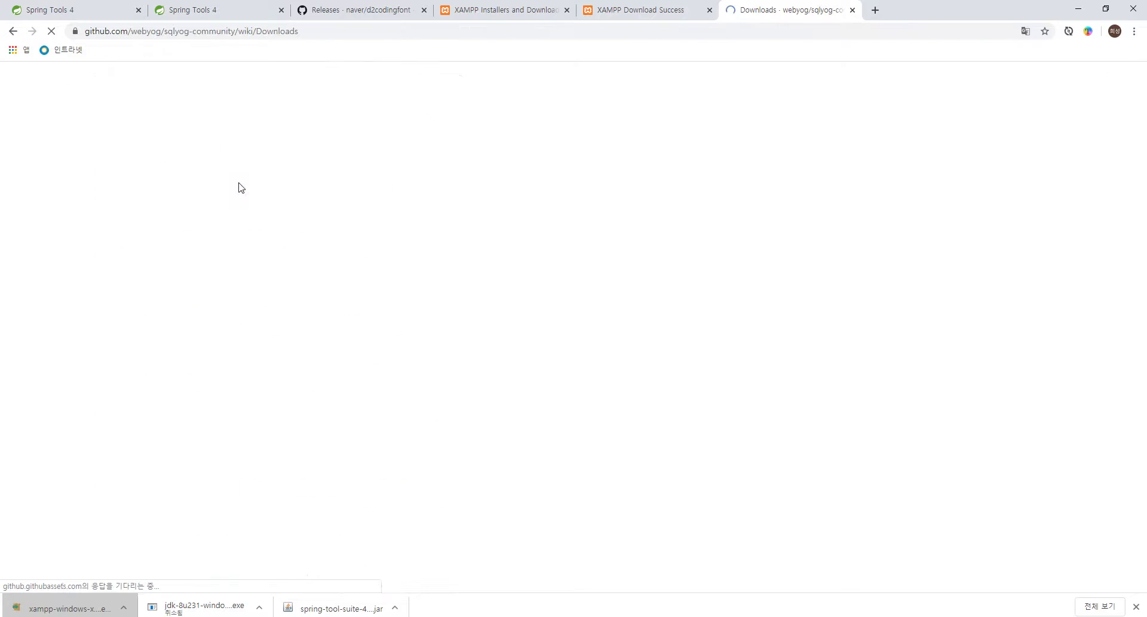
# Locate the SQLyog Community Edition 13.1.5 (64-Bit) download link on the GitHub wiki downloads page.
pyautogui.scroll(-4, 540, 250)
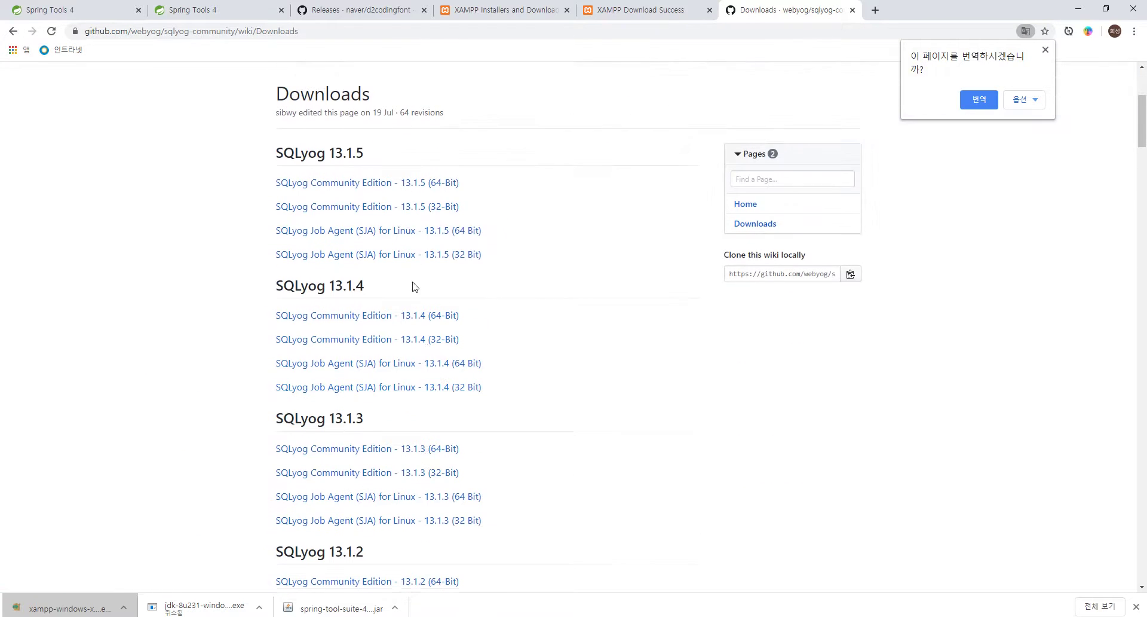
pyautogui.click(409, 183)
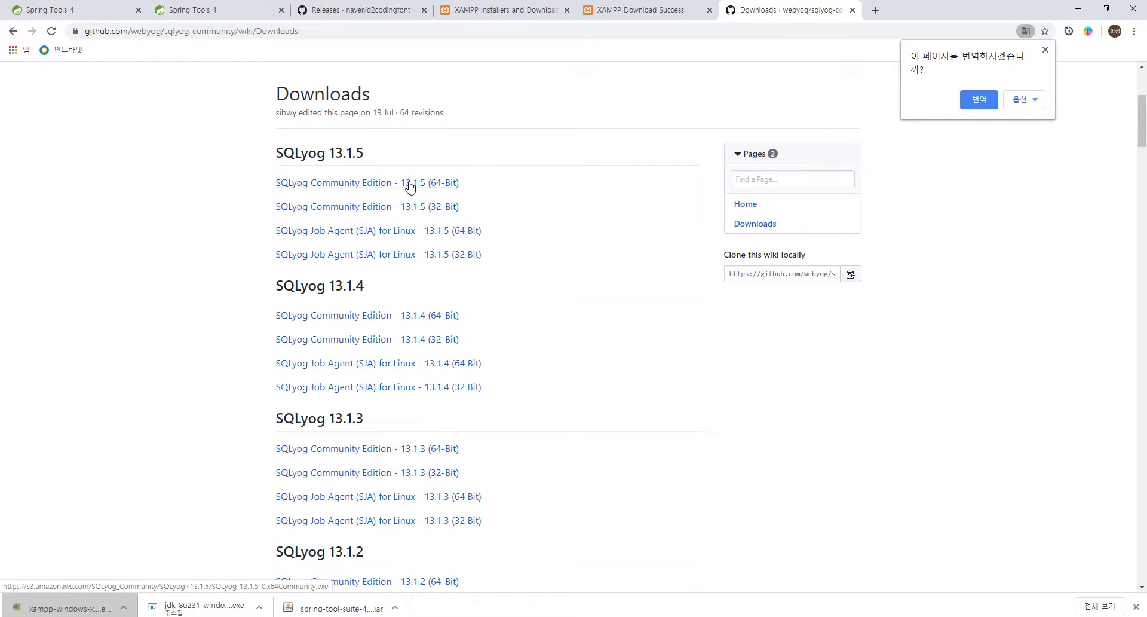
pyautogui.scroll(4, 409, 185)
pyautogui.click(441, 425)
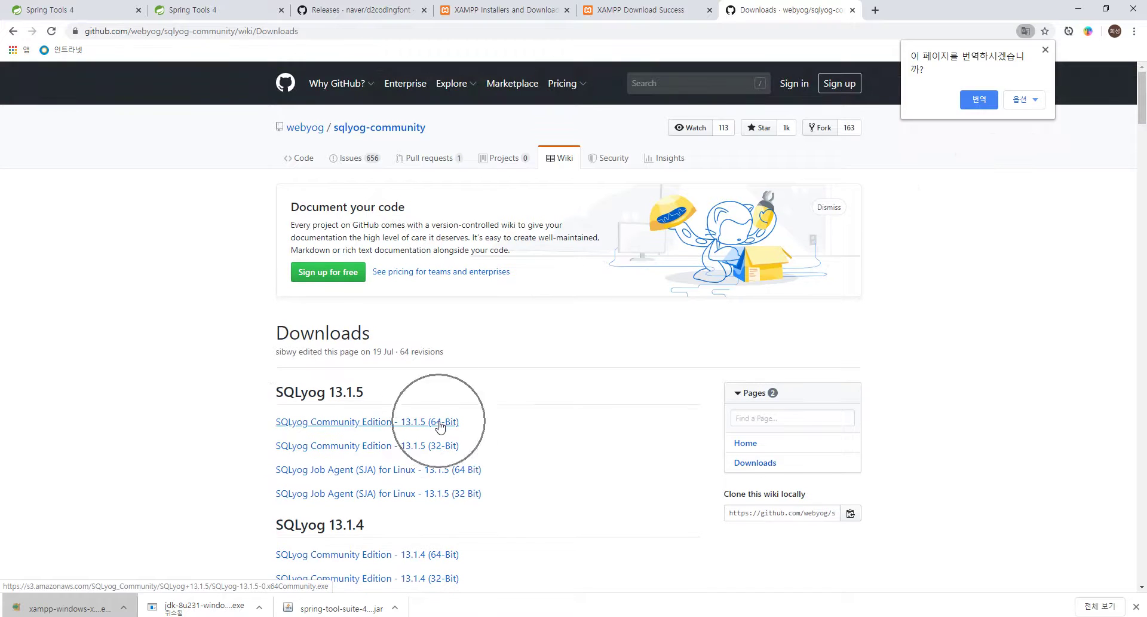
# Search for sqlyog among the installed programs and launch SQLyog Community.
pyautogui.press('super')
pyautogui.press('super')
pyautogui.press('super')
pyautogui.press('super')
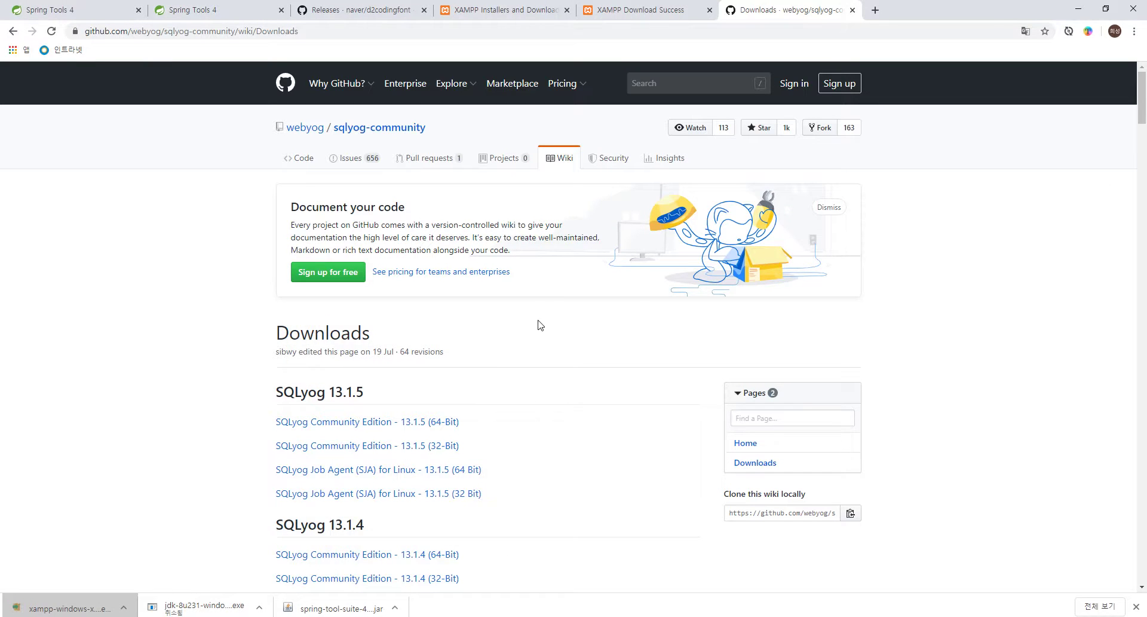
pyautogui.press('super')
pyautogui.write('sqlyog')
pyautogui.press('Return')
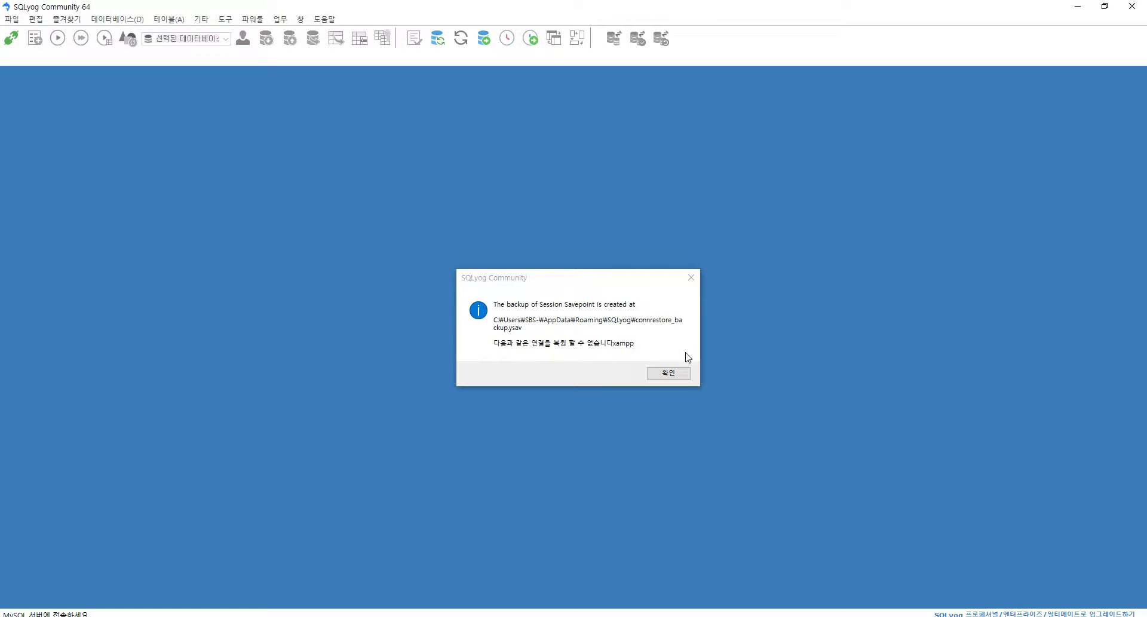
# Dismiss the session savepoint notice and start the MySQL module in the XAMPP Control Panel.
pyautogui.click(680, 372)
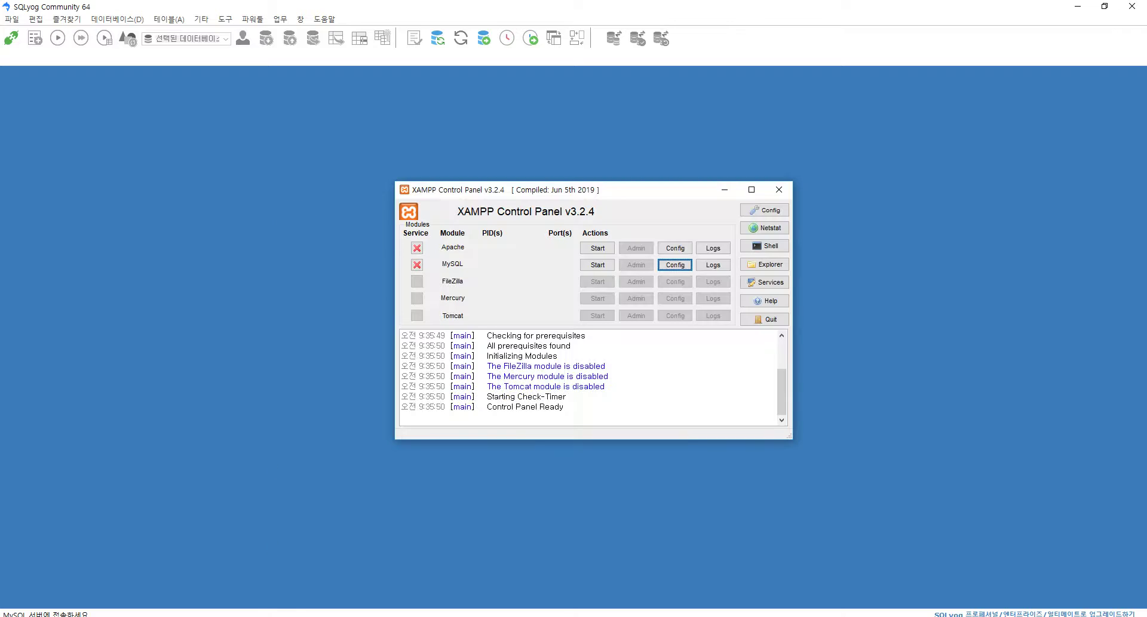
pyautogui.click(604, 267)
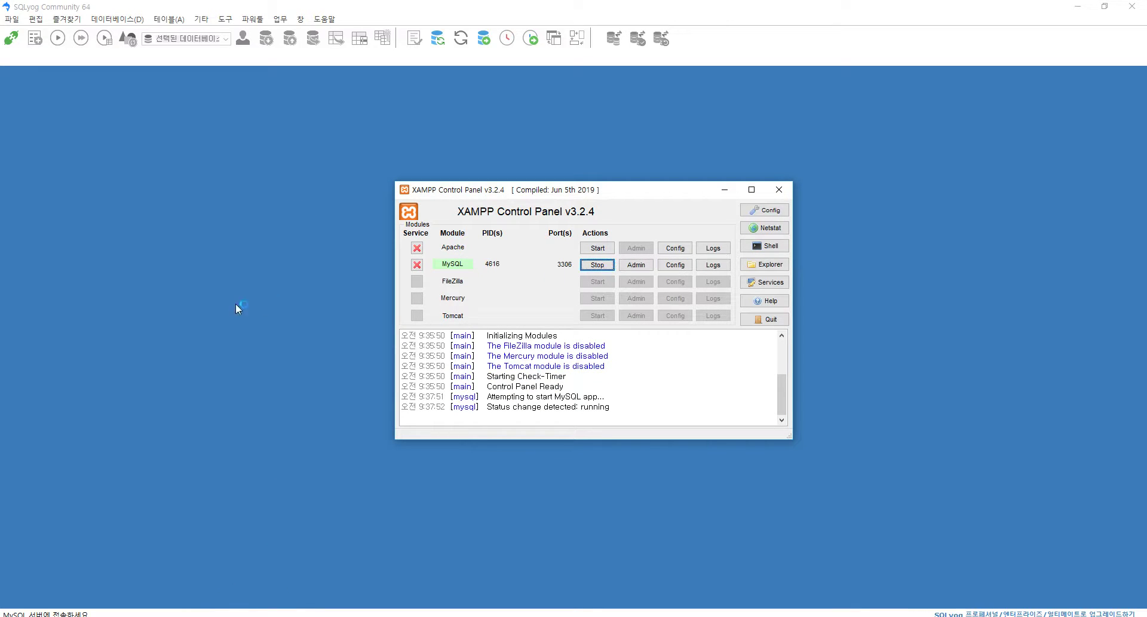
pyautogui.click(217, 308)
# Open the MySQL host connection dialog in SQLyog and delete the saved xampp connection.
pyautogui.click(12, 19)
pyautogui.click(33, 44)
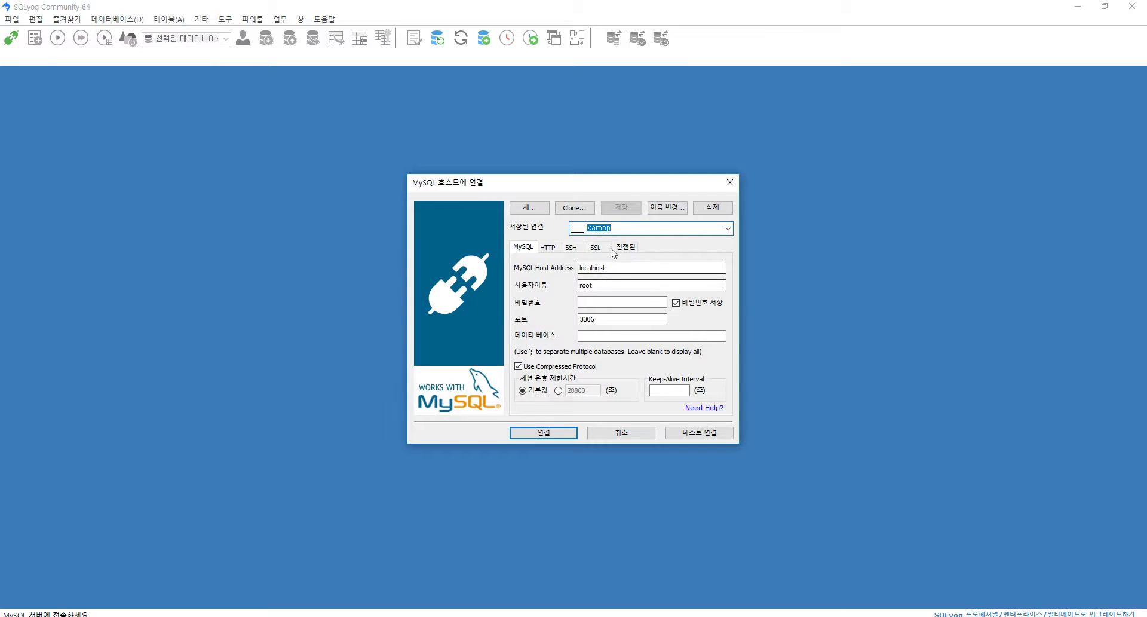
pyautogui.click(713, 207)
pyautogui.click(533, 359)
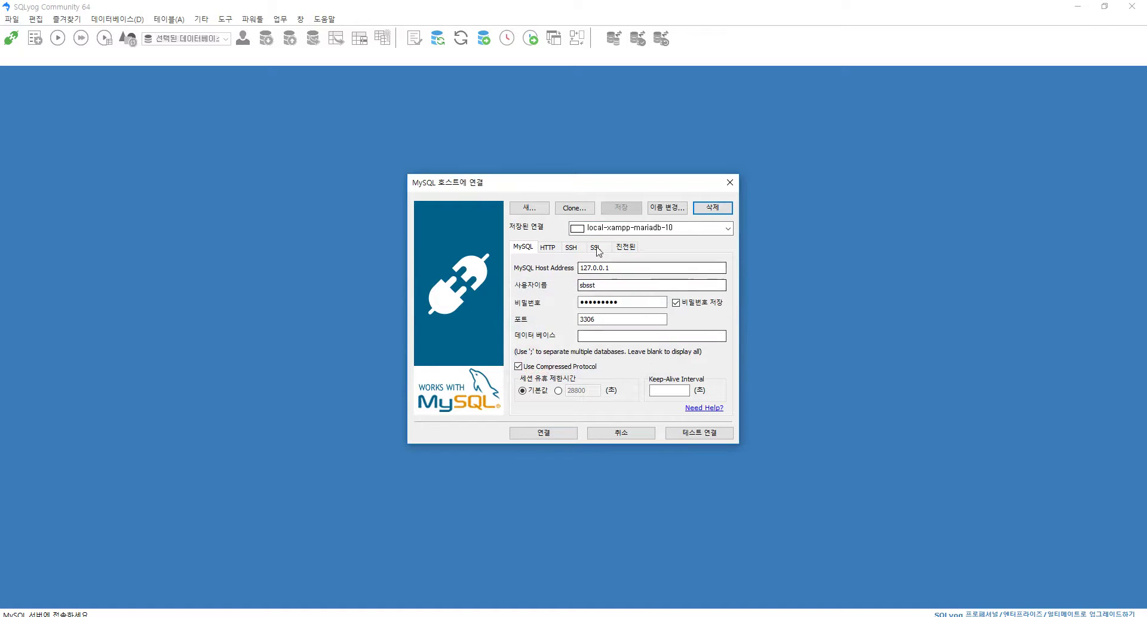
# Create a connection named xampp with host localhost and user root, then connect and save its details.
pyautogui.click(529, 207)
pyautogui.write('xampp')
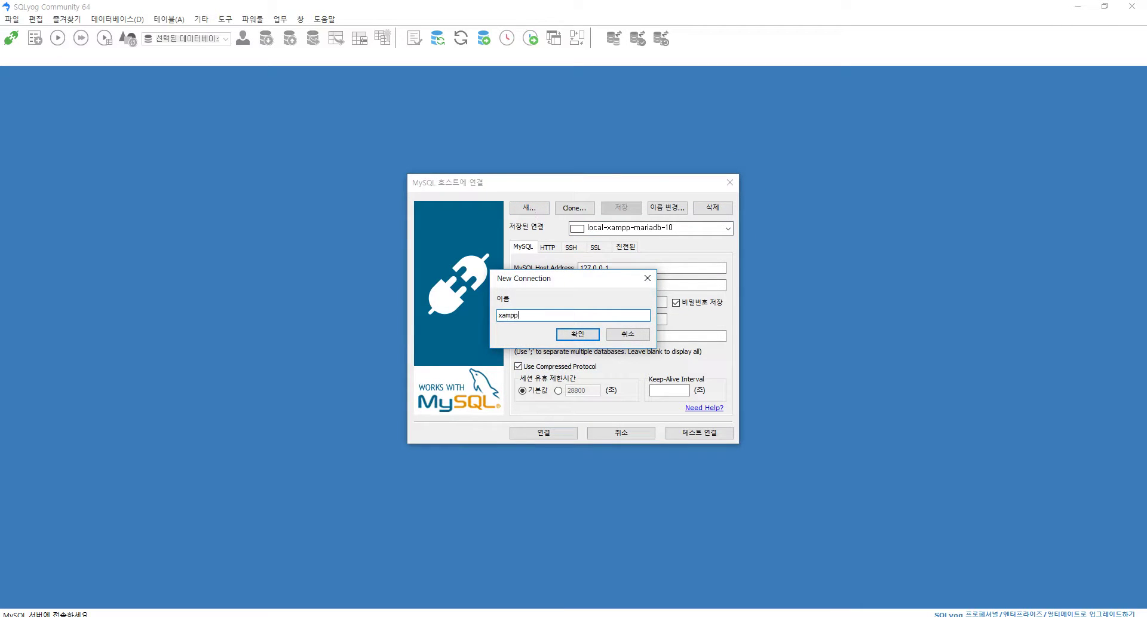
pyautogui.press('Return')
pyautogui.click(615, 265)
pyautogui.click(612, 287)
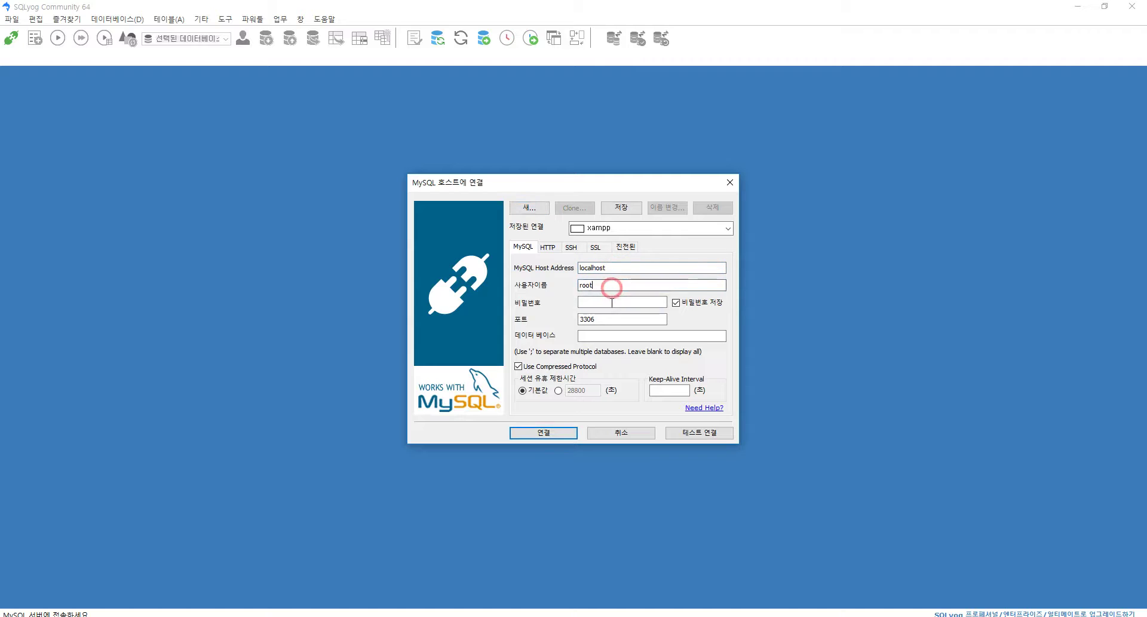
pyautogui.click(544, 431)
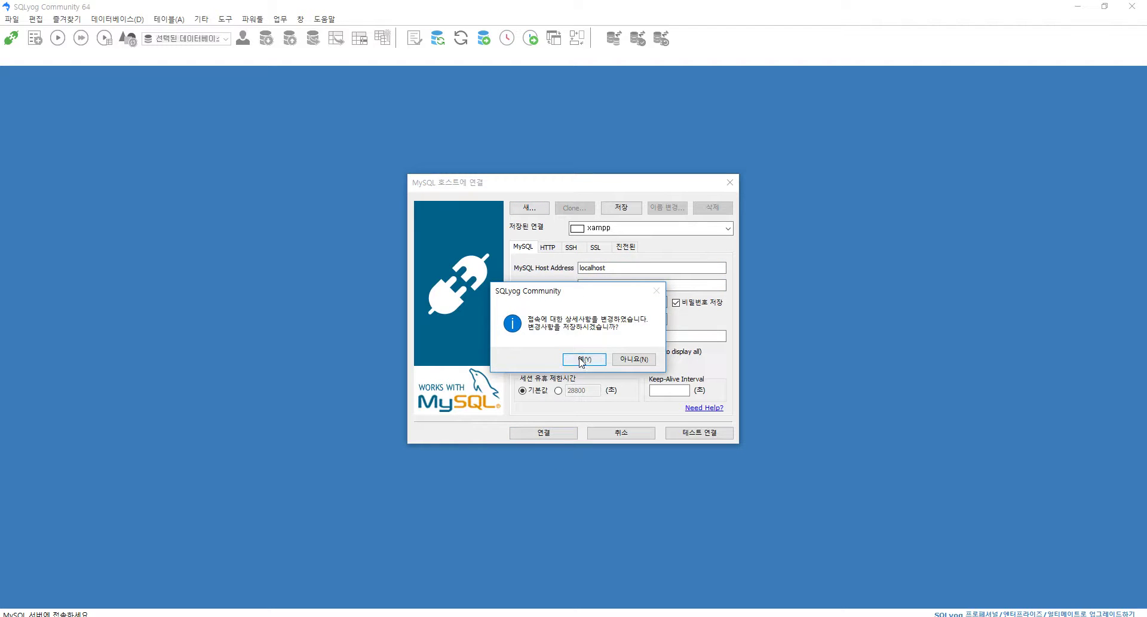
pyautogui.click(583, 359)
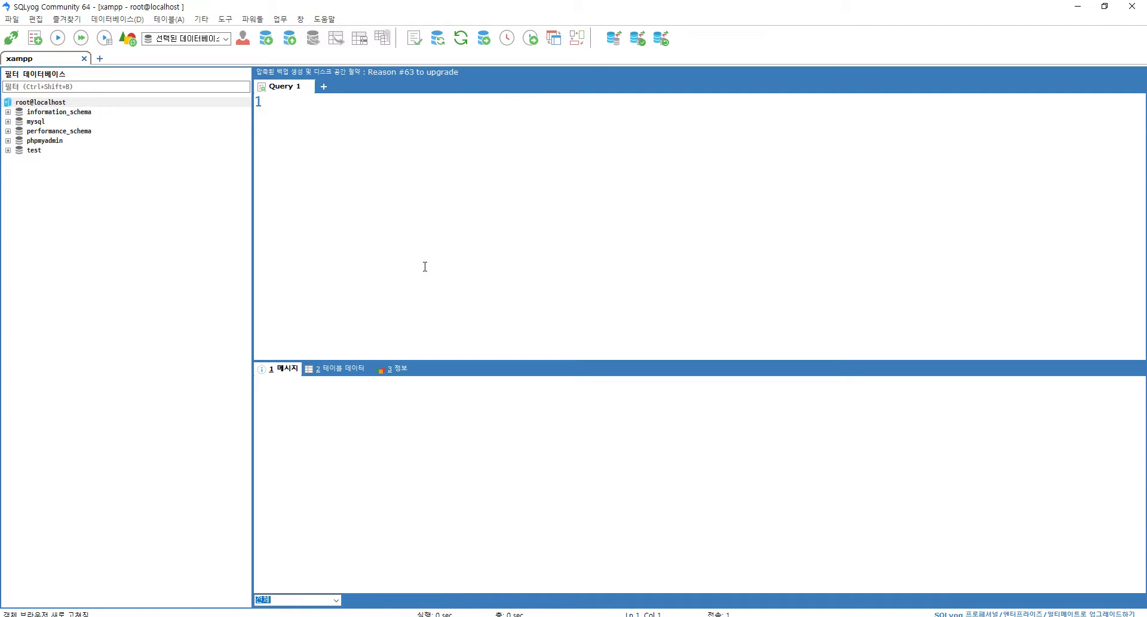
# Open the SQLyog preferences and set the editor tab size to 4 with spaces inserted for tabs.
pyautogui.click(373, 144)
pyautogui.click(303, 115)
pyautogui.click(225, 19)
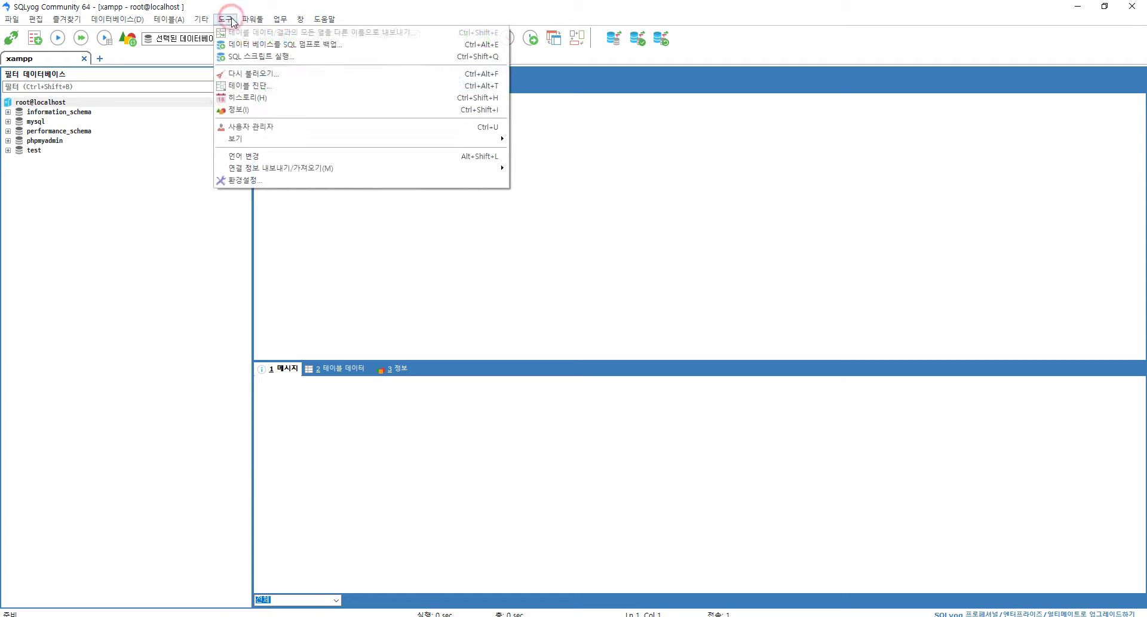
pyautogui.click(250, 180)
pyautogui.doubleClick(515, 413)
pyautogui.write('8')
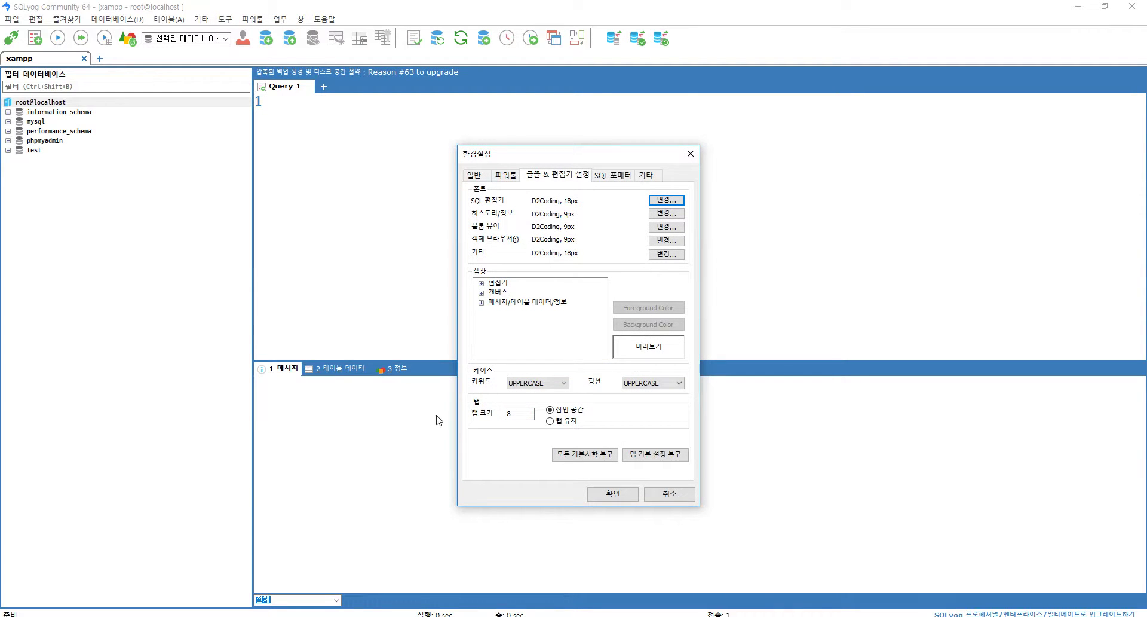
pyautogui.click(564, 409)
# Confirm bold D2Coding at size 18 as the SQL editor font and apply the preferences.
pyautogui.click(667, 199)
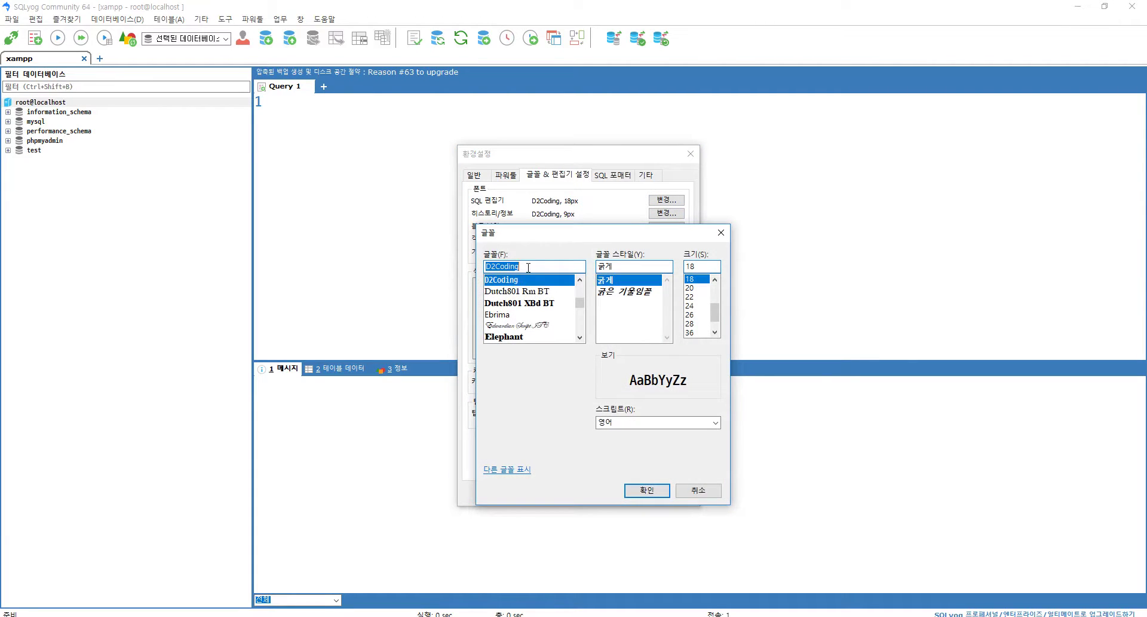
pyautogui.press('Return')
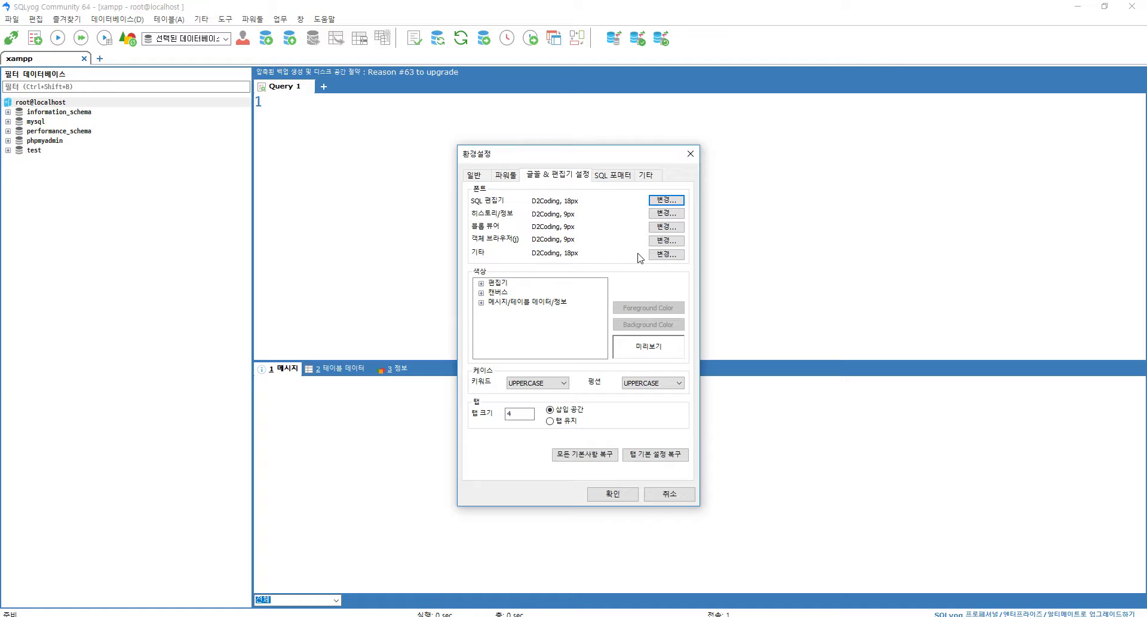
pyautogui.click(613, 493)
pyautogui.click(326, 261)
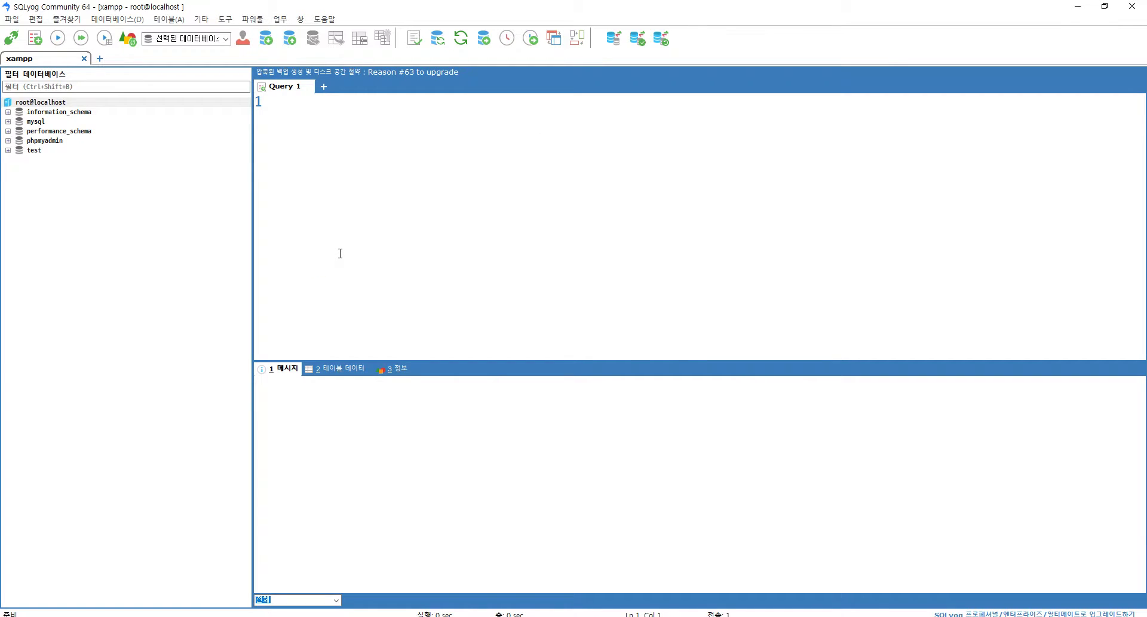
# Close SQLyog past its upgrade offer, then stop the MySQL module in XAMPP and minimize its control panel.
pyautogui.hotkey('ctrl', 'F4')
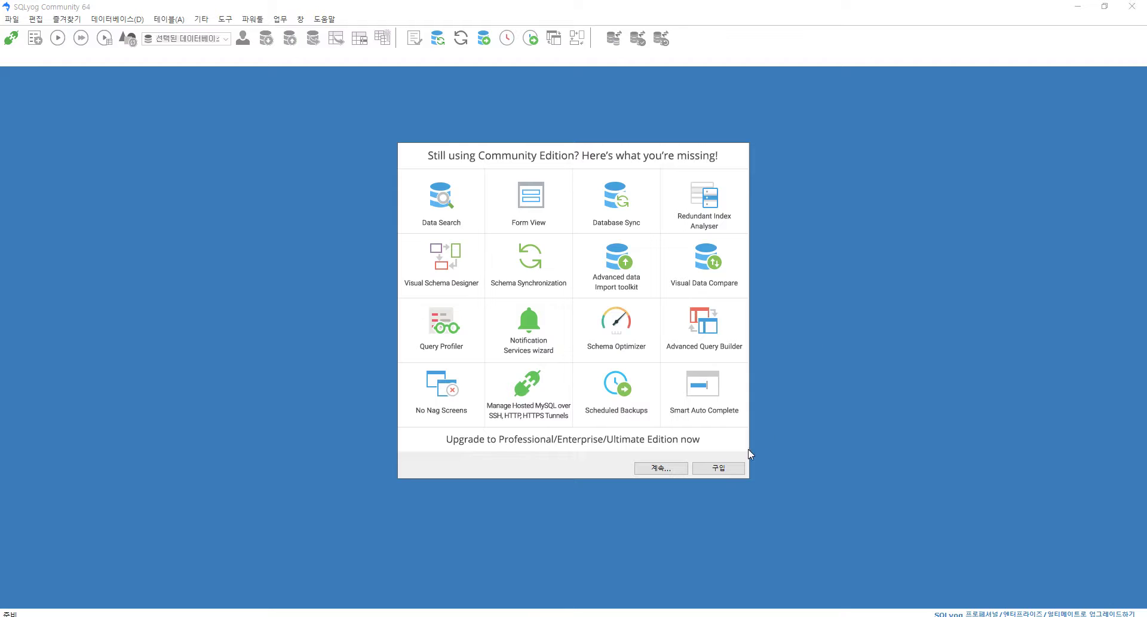
pyautogui.click(663, 472)
pyautogui.click(598, 265)
pyautogui.click(726, 189)
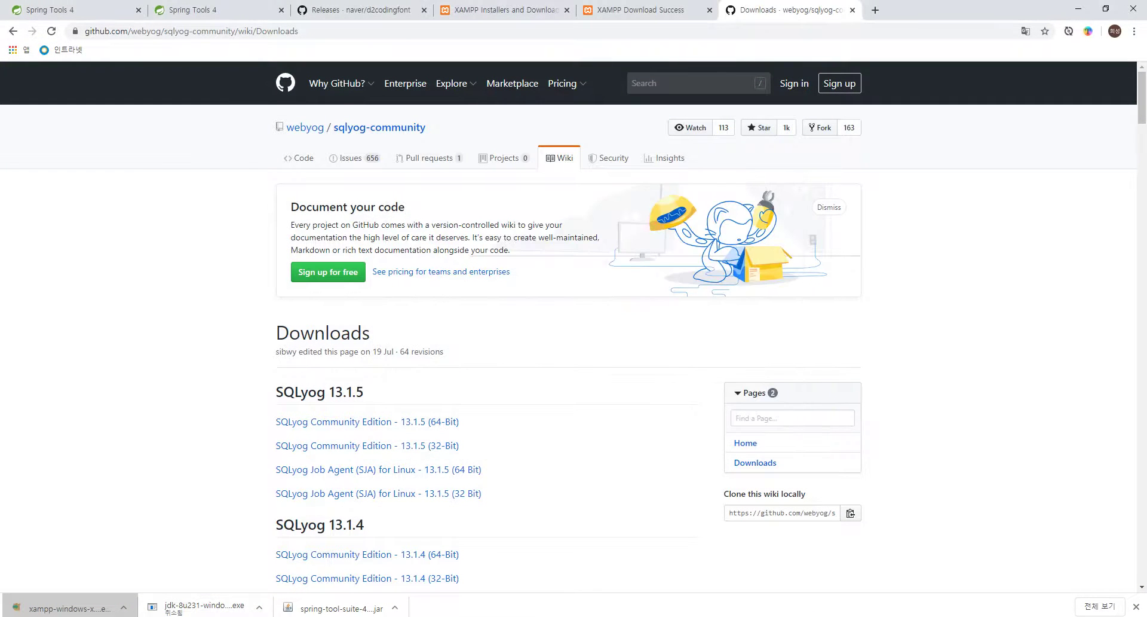
# Switch to Notepad and complete the last checklist line as "sqlyog community 에디션 설치 및 세팅[완료]".
pyautogui.hotkey('alt', 'Tab')
pyautogui.click(813, 397)
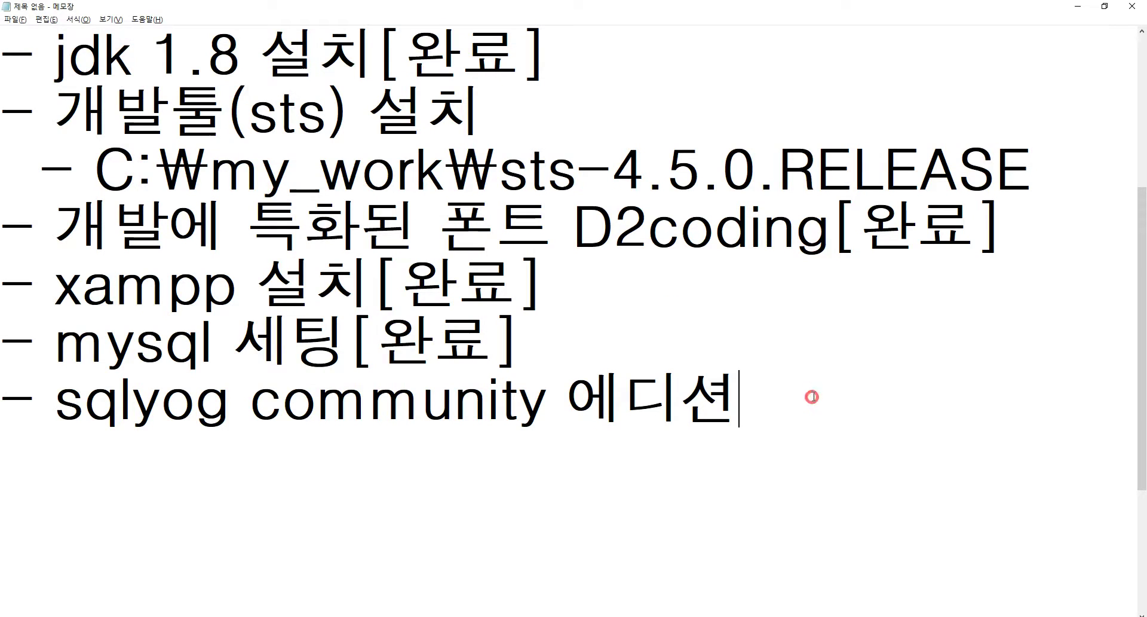
pyautogui.write('[]')
pyautogui.press('Left')
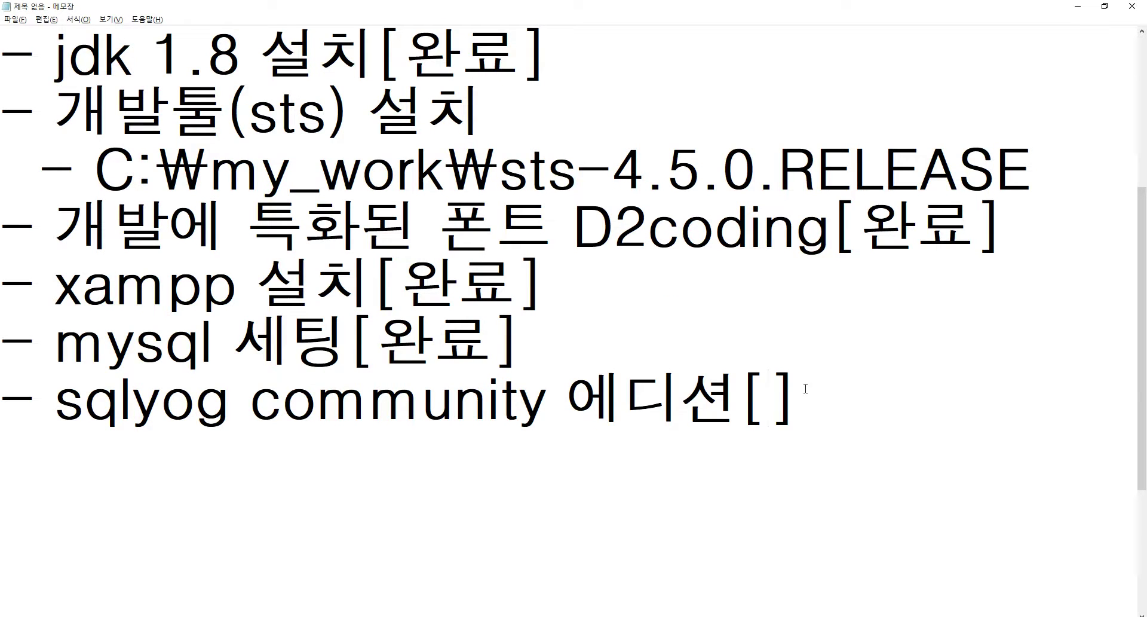
pyautogui.write('설치 ㅁ')
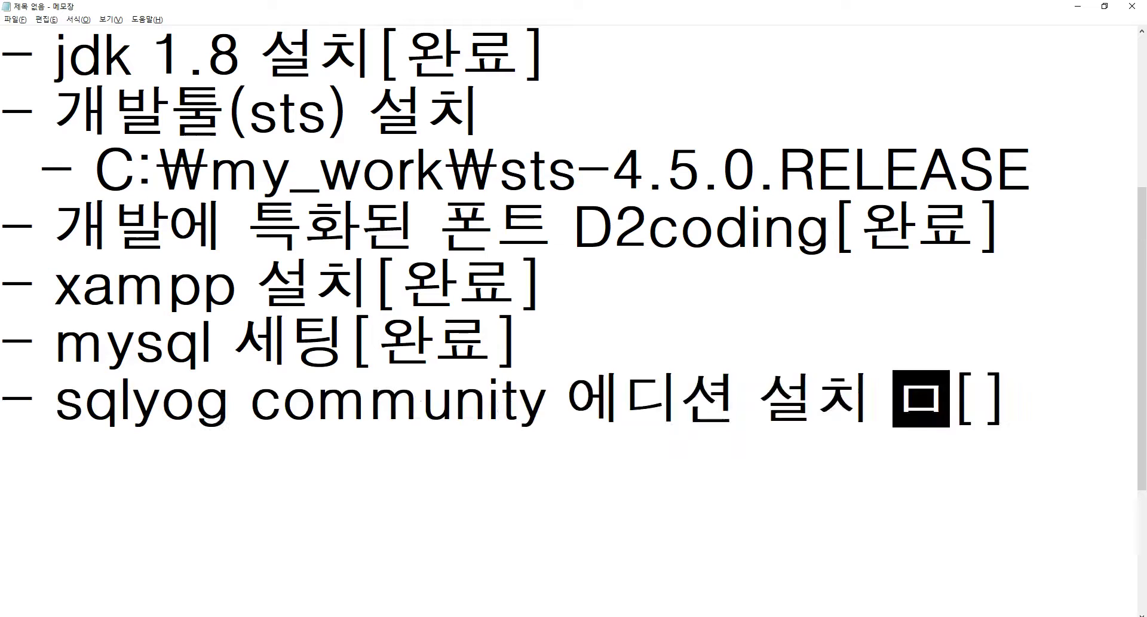
pyautogui.write('및 세팅')
pyautogui.press('Right')
pyautogui.write('완료')
pyautogui.press('Right')
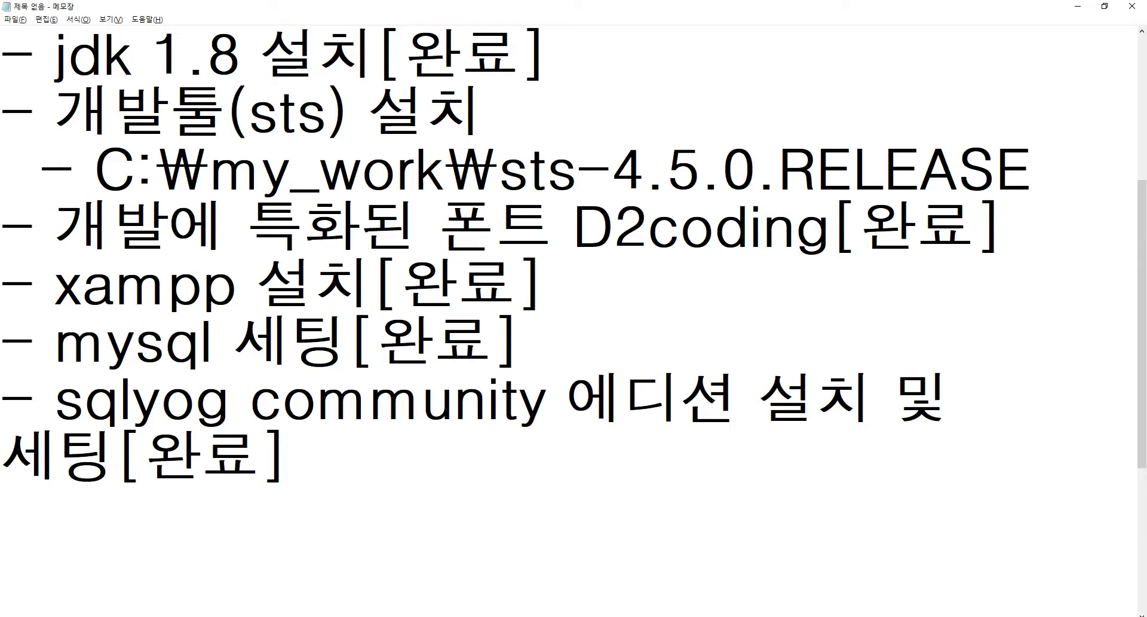
pyautogui.click(381, 502)
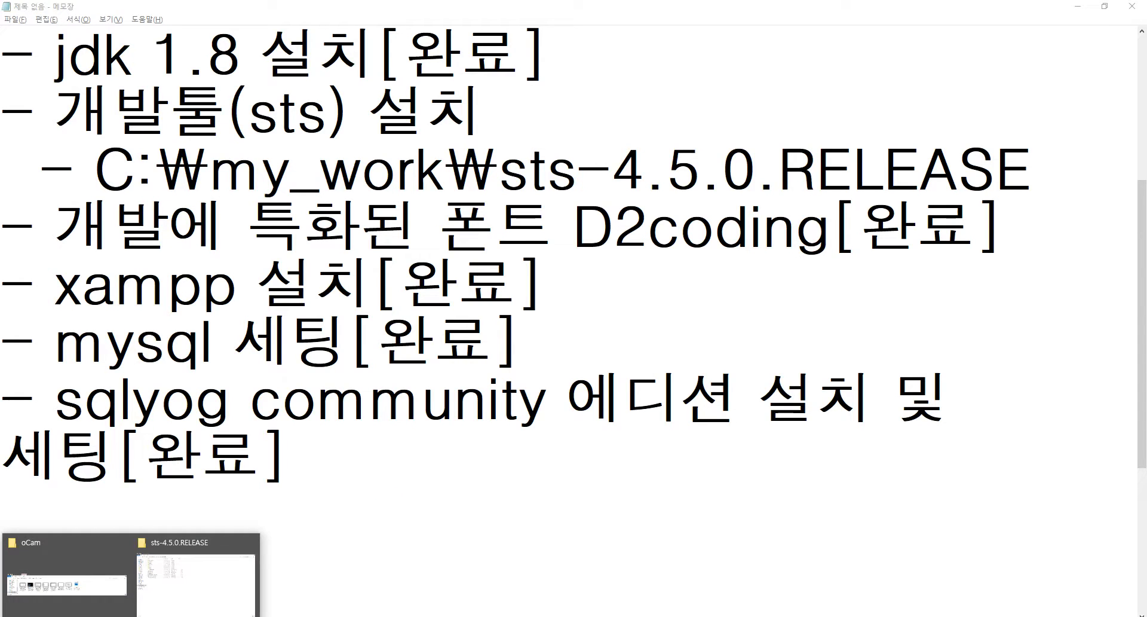
# Switch to the sts-4.5.0.RELEASE folder in File Explorer and review the actions available for SpringToolSuite4.exe.
pyautogui.click(180, 598)
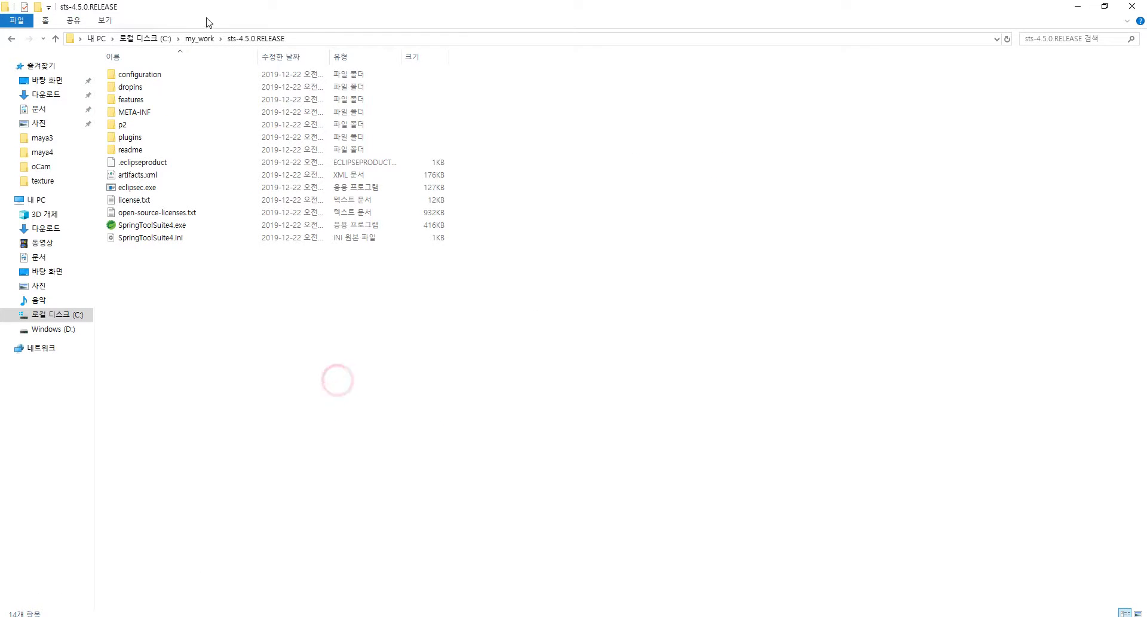
pyautogui.rightClick(173, 229)
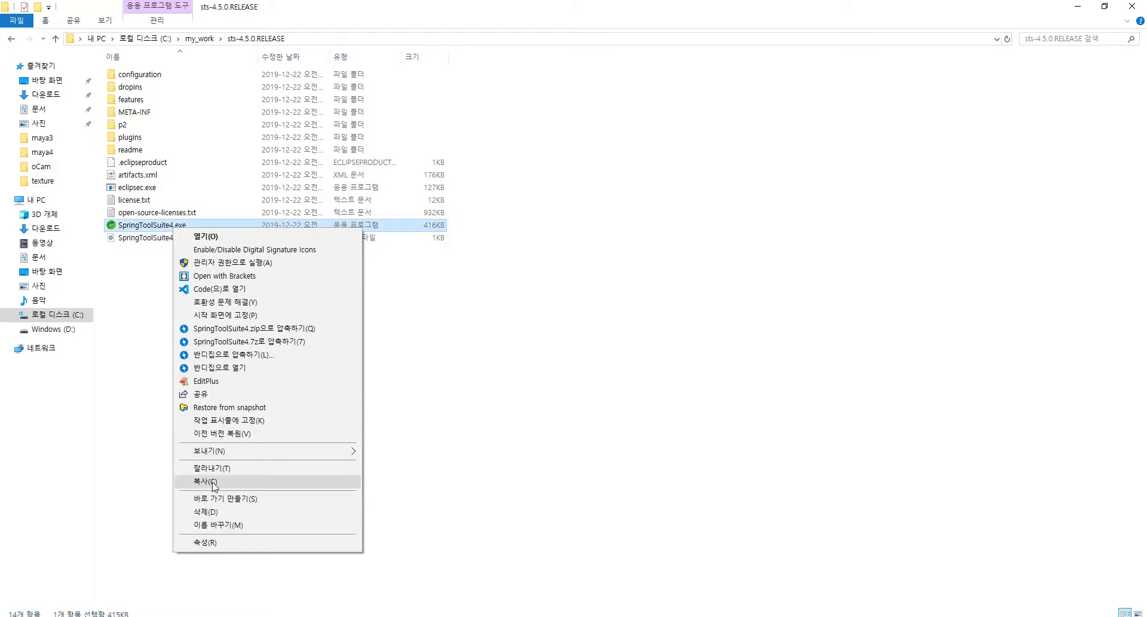
pyautogui.click(149, 445)
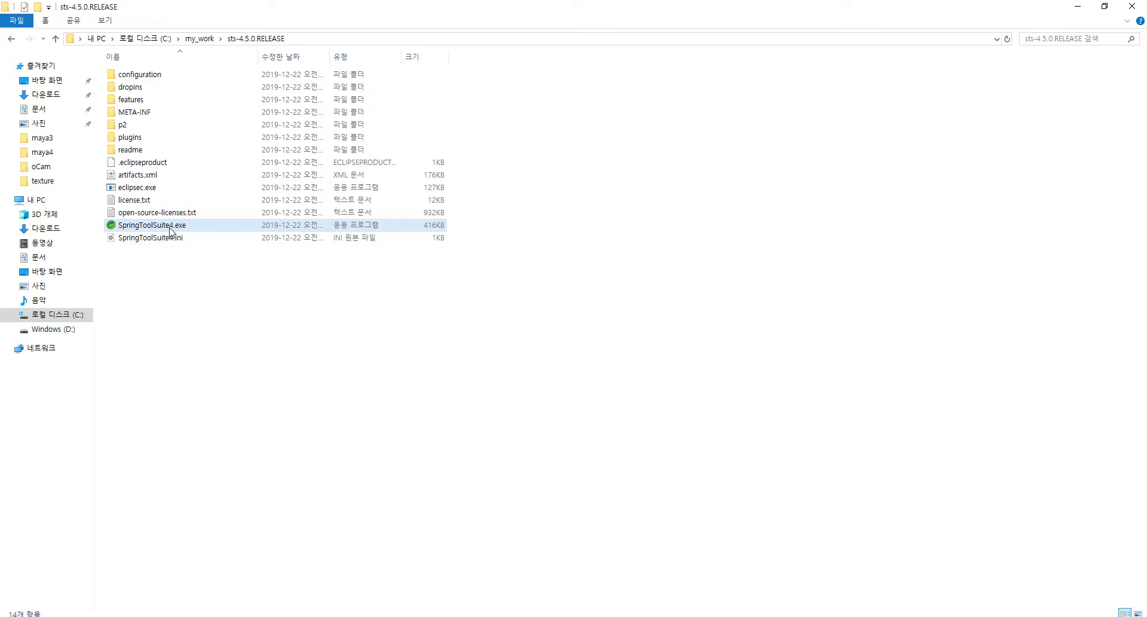
pyautogui.click(170, 281)
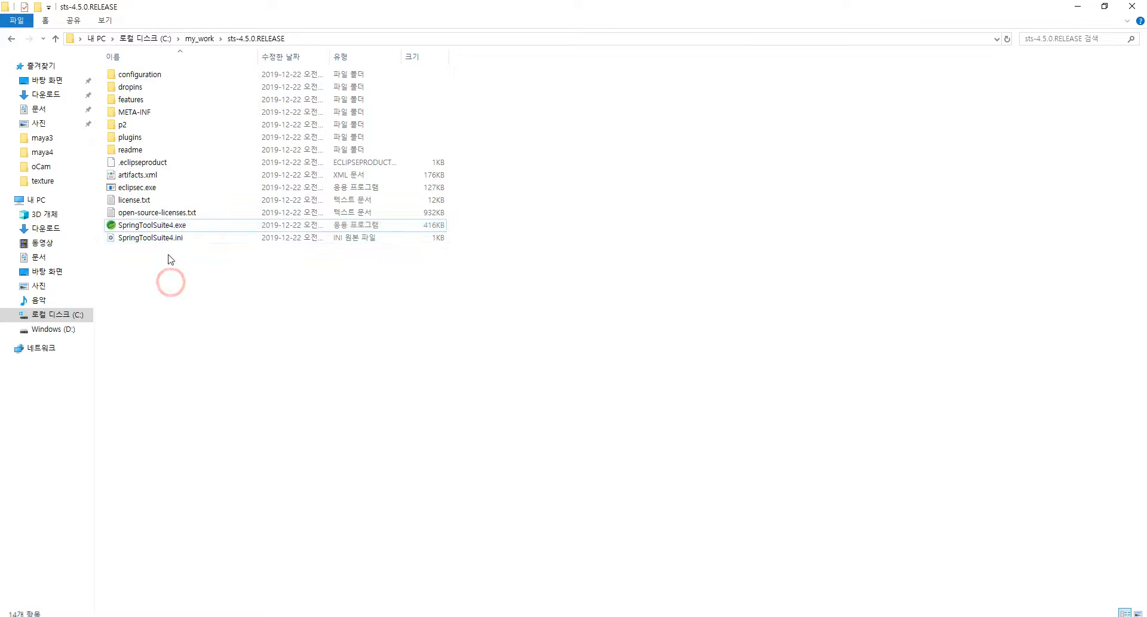
# Examine the options for opening SpringToolSuite4.ini in an editor such as Code.
pyautogui.click(168, 239)
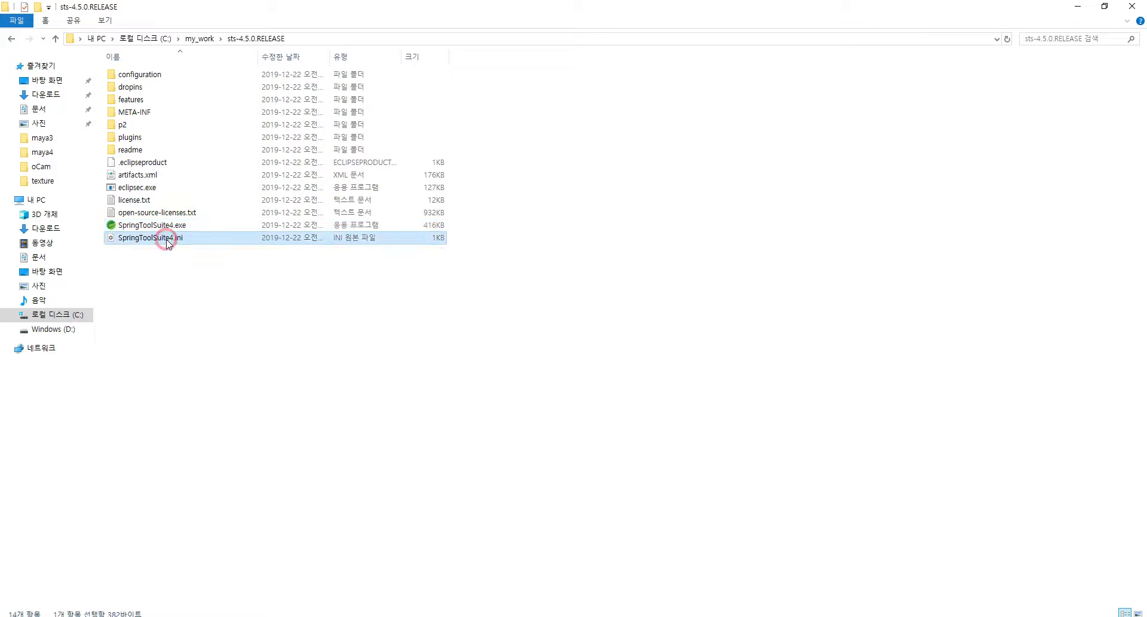
pyautogui.rightClick(168, 241)
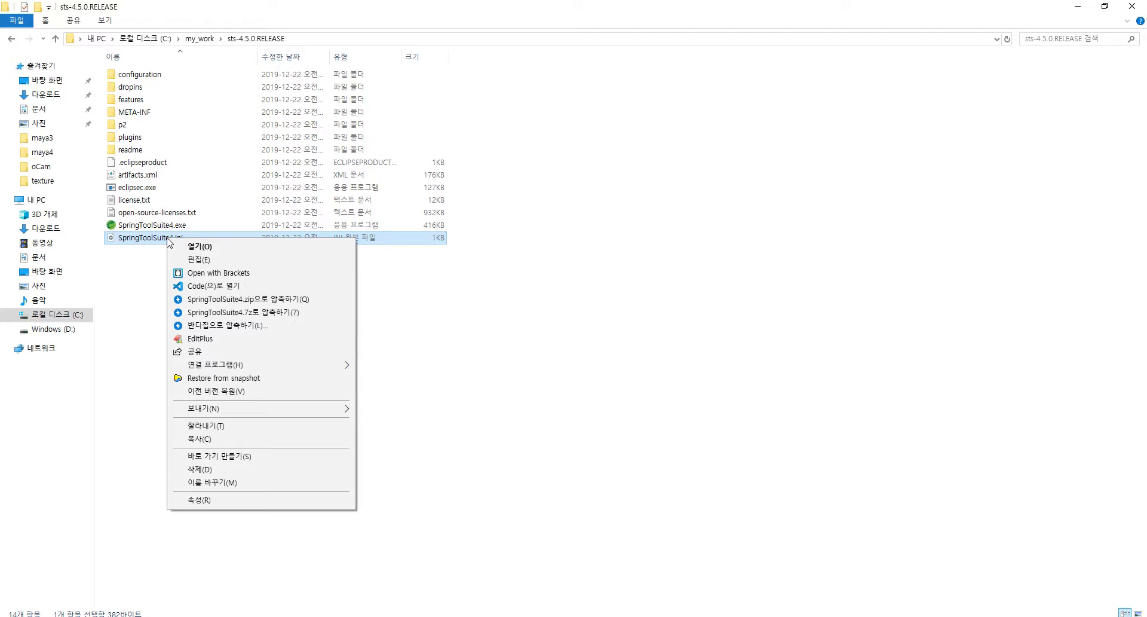
pyautogui.click(150, 281)
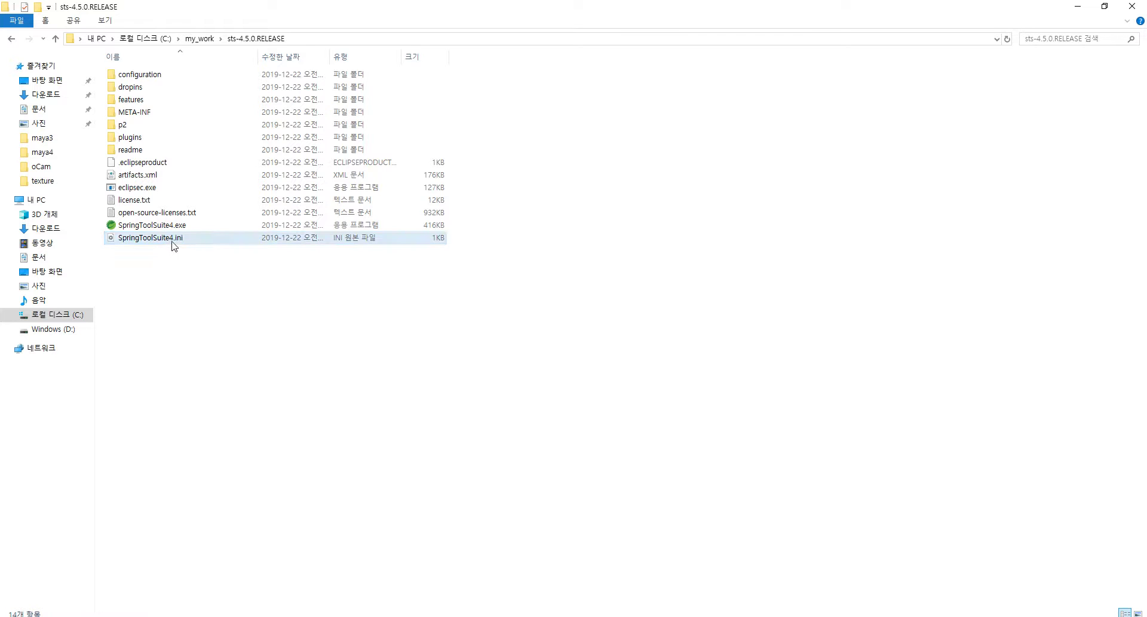
pyautogui.rightClick(173, 240)
pyautogui.click(219, 291)
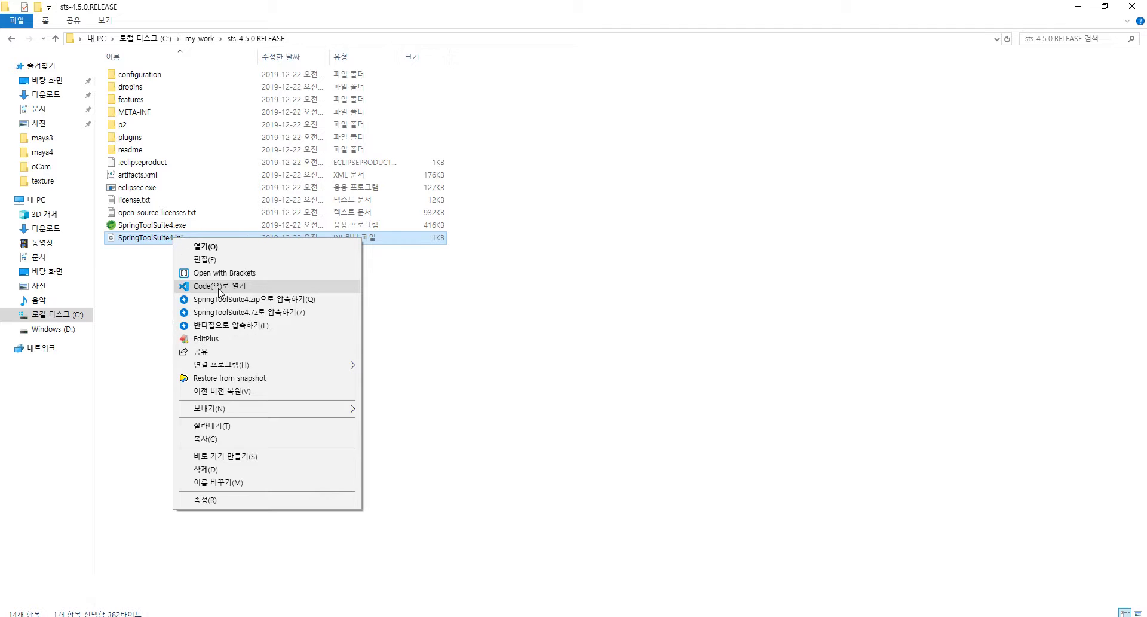
pyautogui.click(219, 291)
pyautogui.click(135, 297)
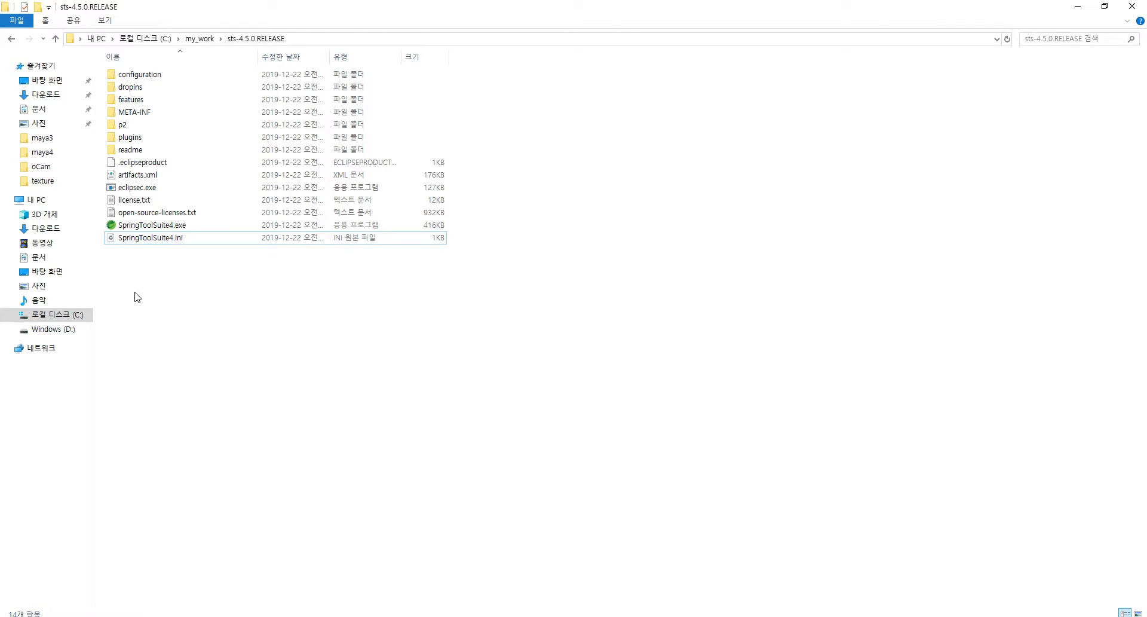
# Go up to the my_work folder and reopen the sts-4.5.0.RELEASE folder.
pyautogui.click(198, 39)
pyautogui.doubleClick(156, 81)
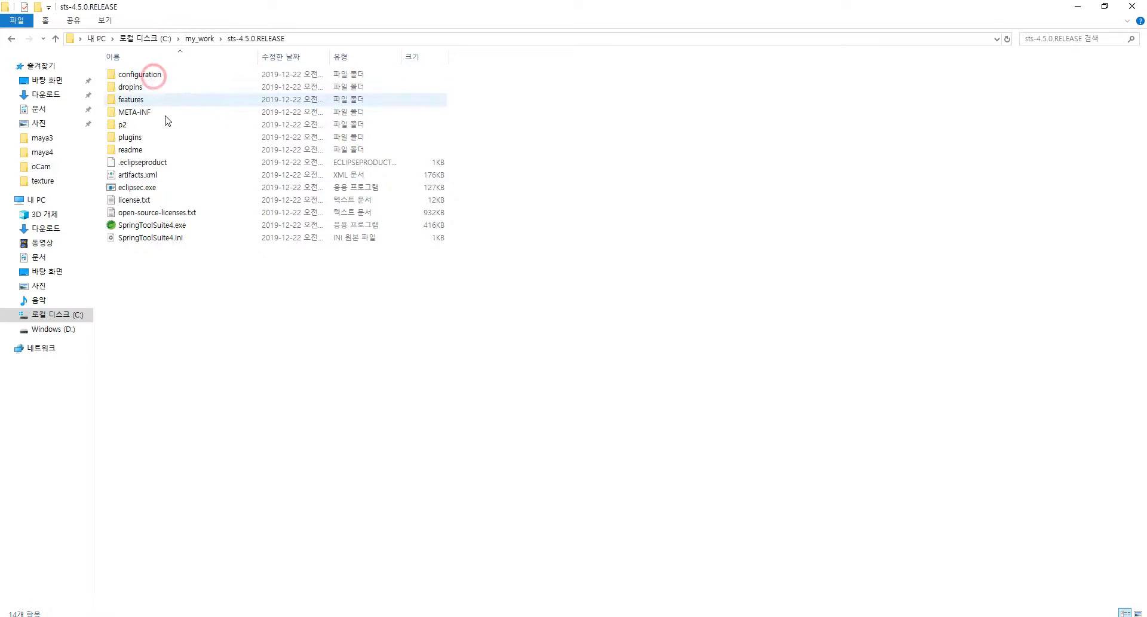
# Open SpringToolSuite4.ini from the sts-4.5.0.RELEASE folder in Visual Studio Code.
pyautogui.click(179, 229)
pyautogui.click(170, 242)
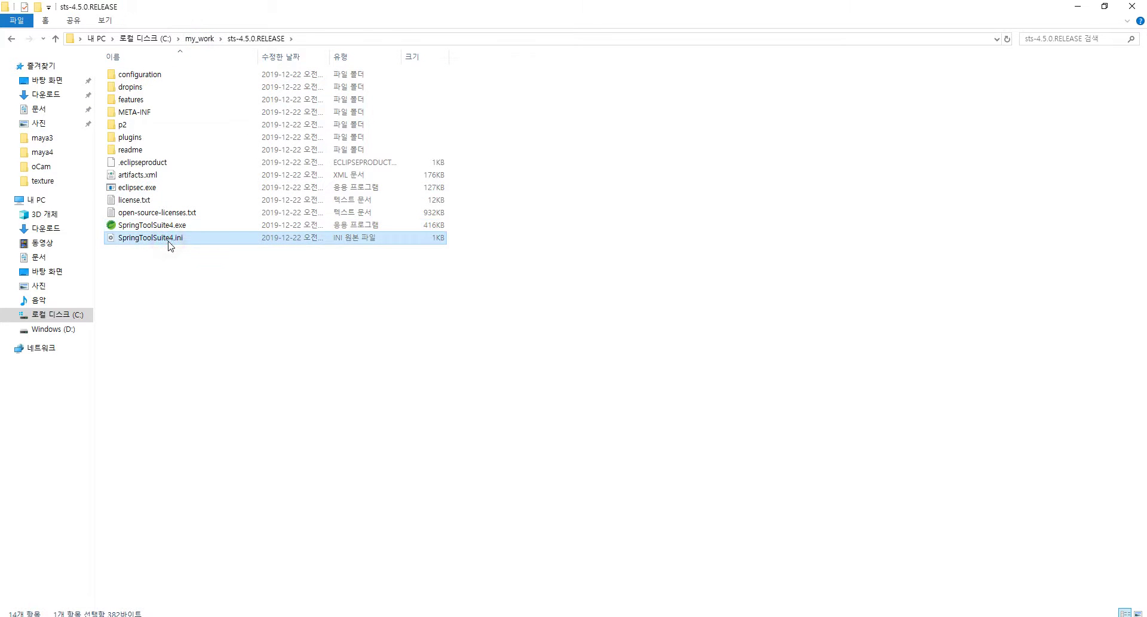
pyautogui.click(170, 243)
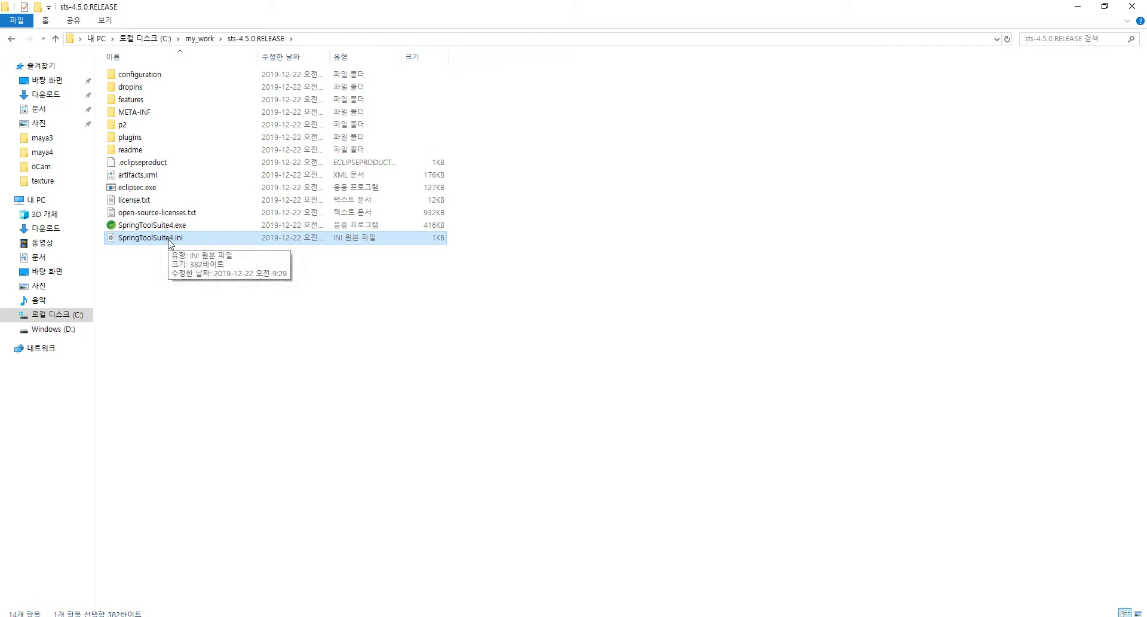
pyautogui.rightClick(169, 241)
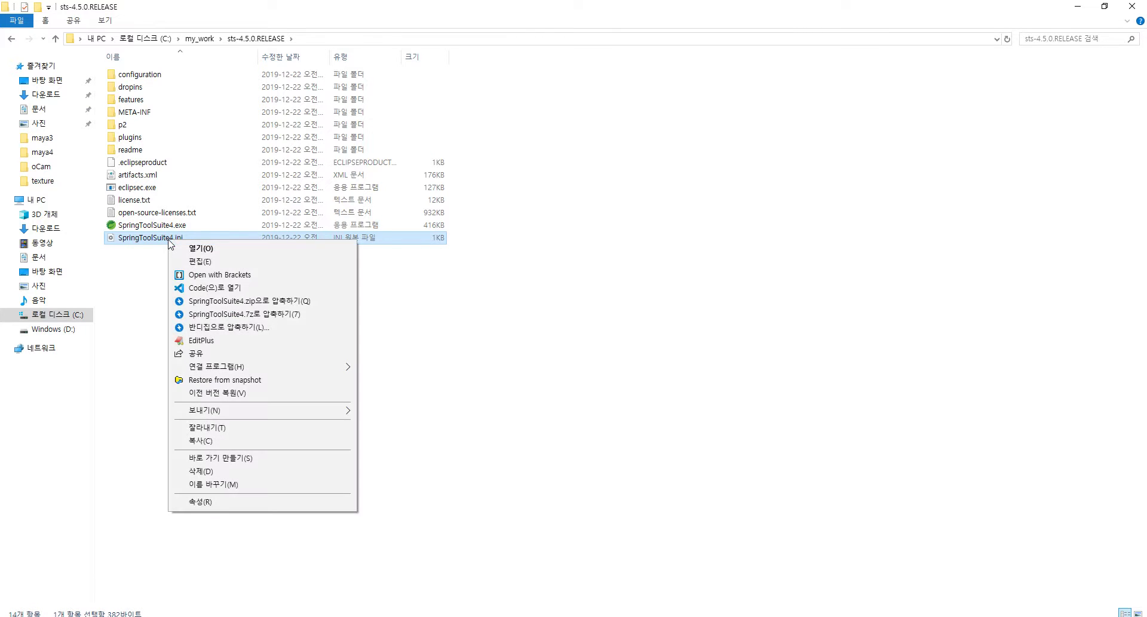
pyautogui.click(214, 288)
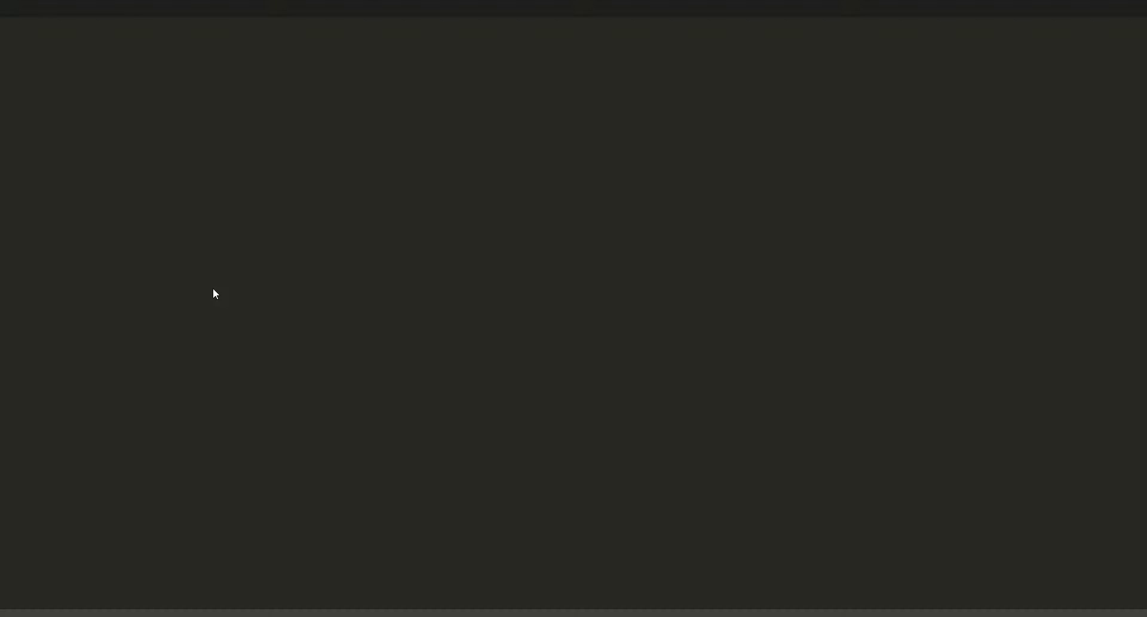
# Change the initial heap size on line 11 of SpringToolSuite4.ini to -Xms1024m.
pyautogui.doubleClick(84, 148)
pyautogui.doubleClick(86, 171)
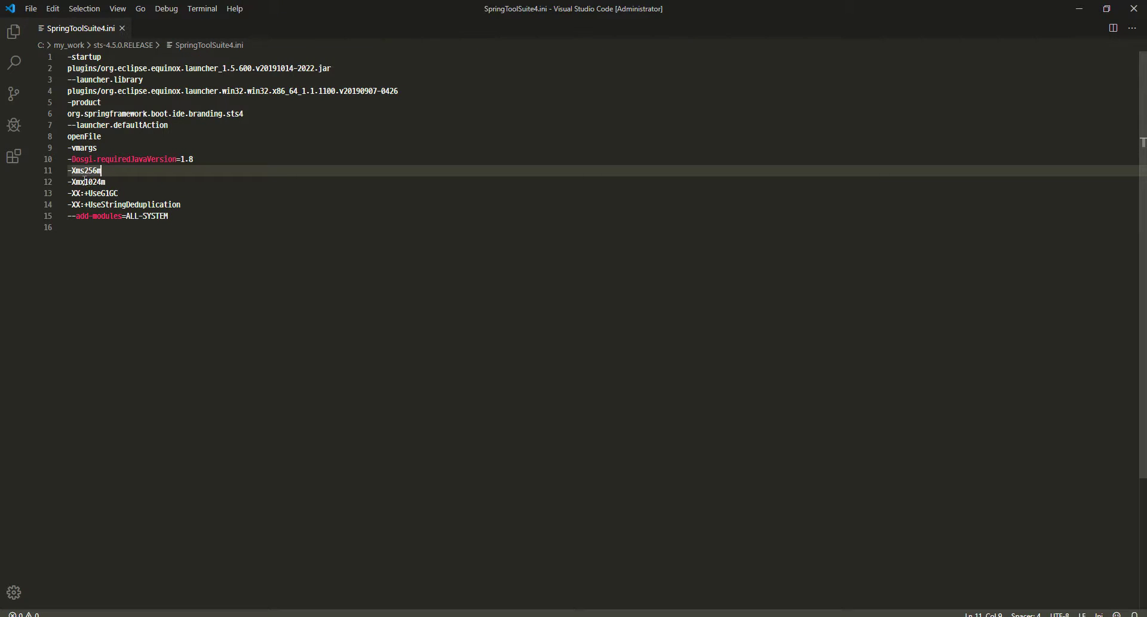
pyautogui.press('Home')
pyautogui.hotkey('shift', 'End')
pyautogui.press('Home')
pyautogui.press('Down')
pyautogui.hotkey('shift', 'End')
pyautogui.press('End')
pyautogui.press('Up')
pyautogui.press('Left')
pyautogui.hotkey('shift', 'Left')
pyautogui.hotkey('shift', 'Left')
pyautogui.write('1')
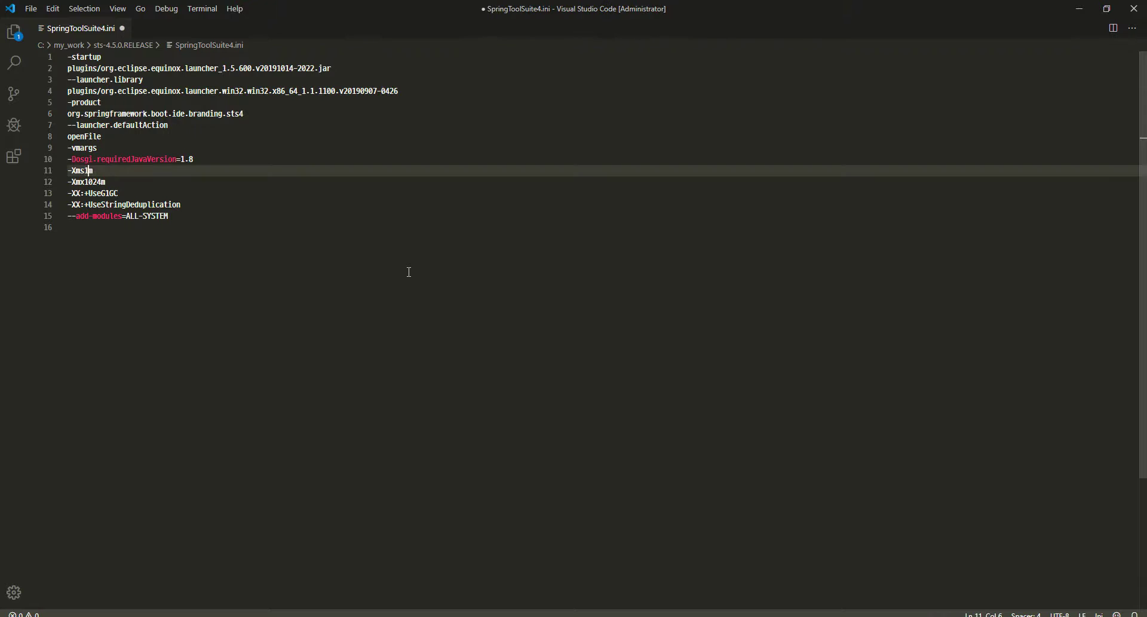
# Change the maximum heap size on line 12 to -Xmx2048m and save SpringToolSuite4.ini.
pyautogui.press('Down')
pyautogui.hotkey('shift', 'Left')
pyautogui.hotkey('shift', 'Left')
pyautogui.hotkey('shift', 'Left')
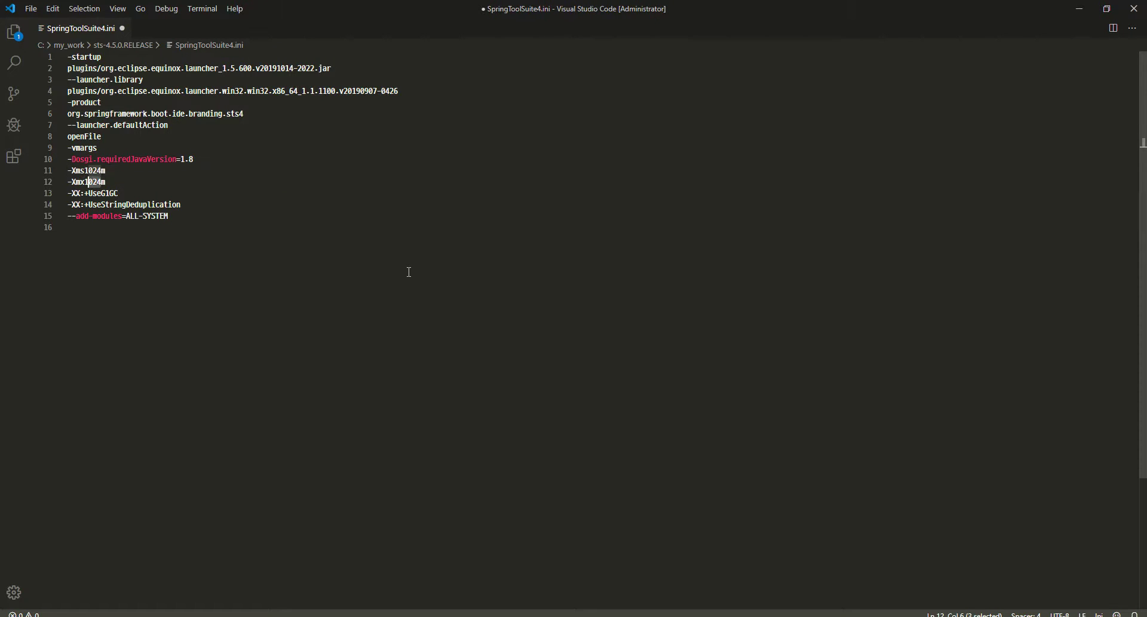
pyautogui.write('2048')
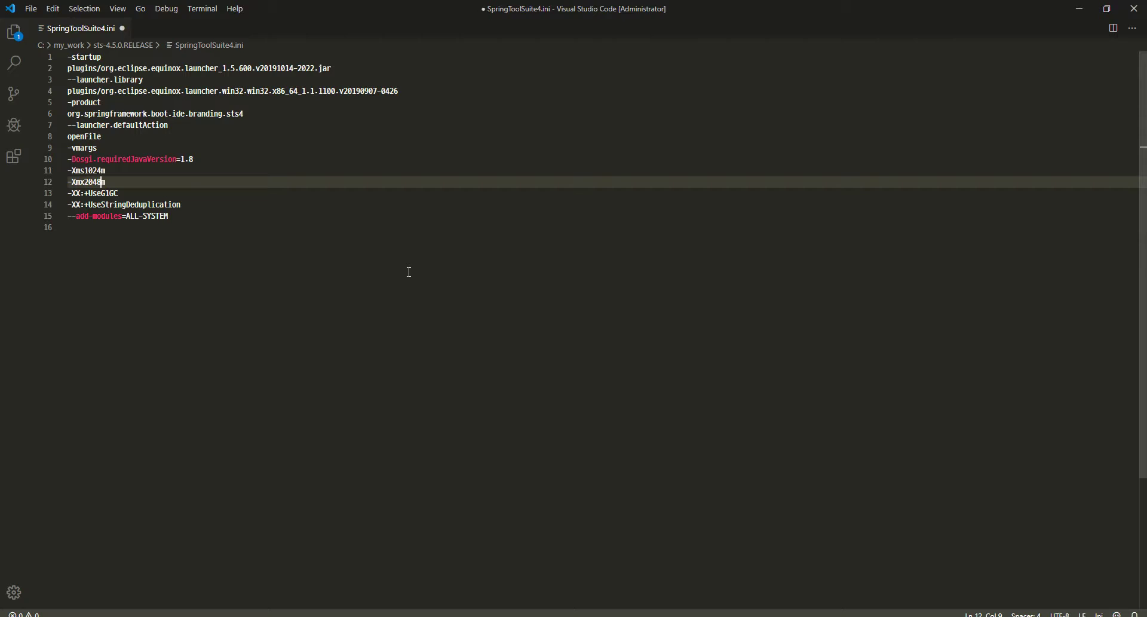
pyautogui.hotkey('ctrl', 's')
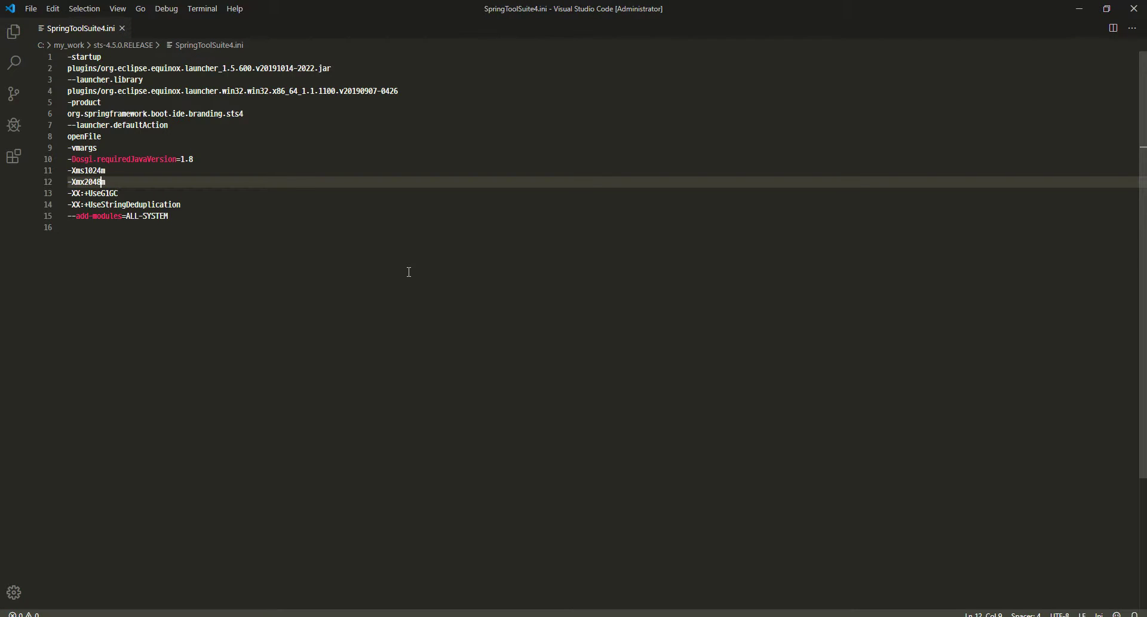
# Close Visual Studio Code and start SpringToolSuite4.exe from the sts-4.5.0.RELEASE folder.
pyautogui.click(299, 169)
pyautogui.click(296, 191)
pyautogui.click(306, 170)
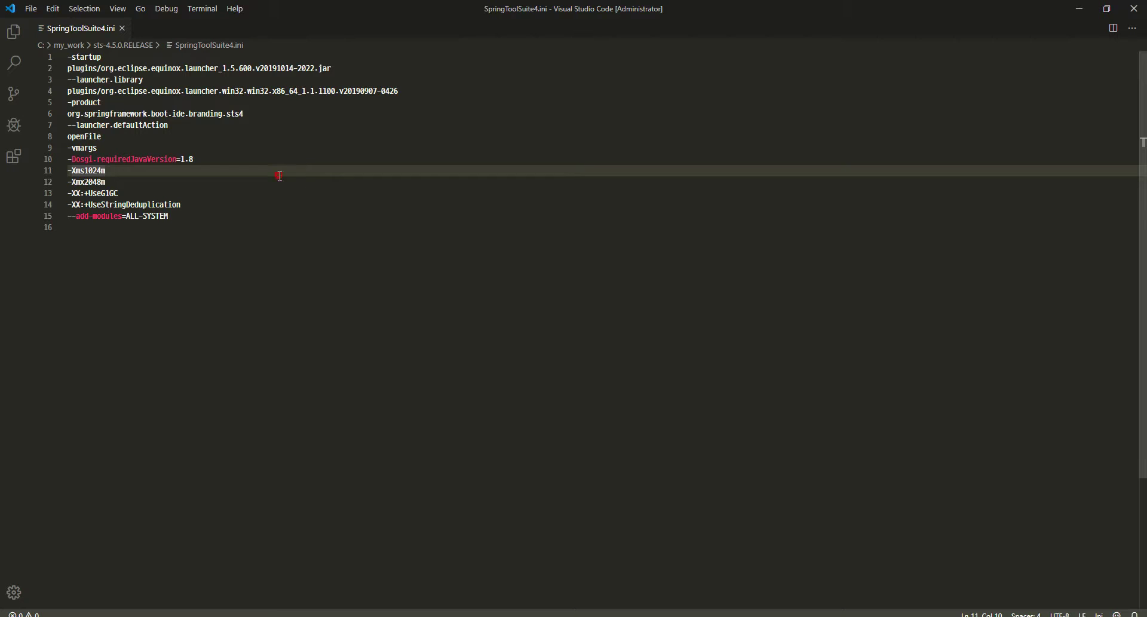
pyautogui.click(1133, 8)
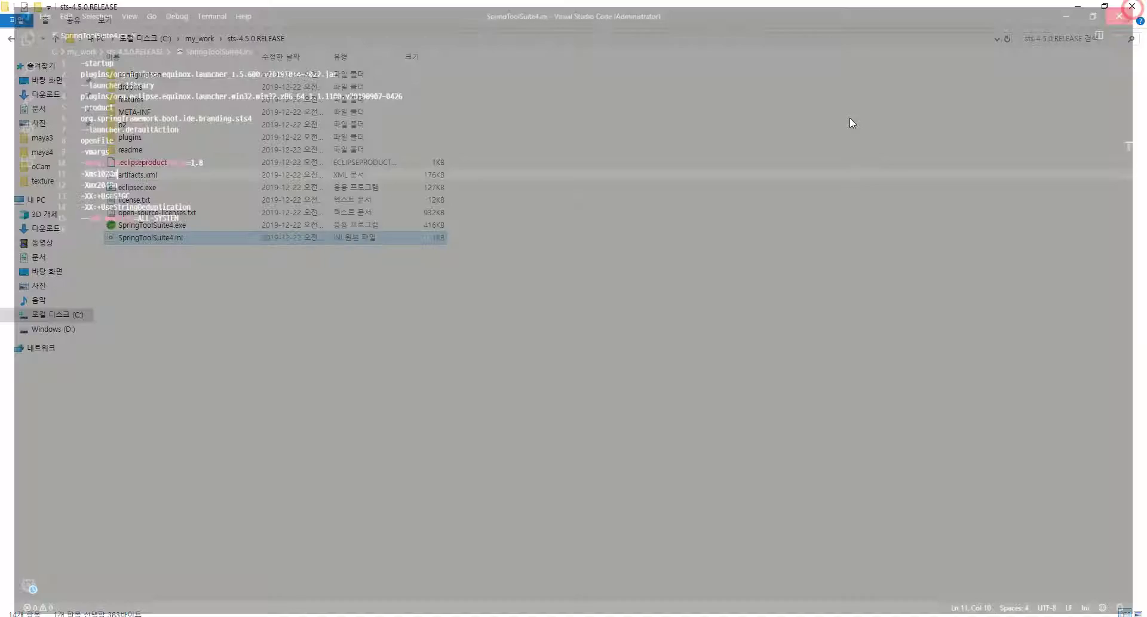
pyautogui.doubleClick(150, 226)
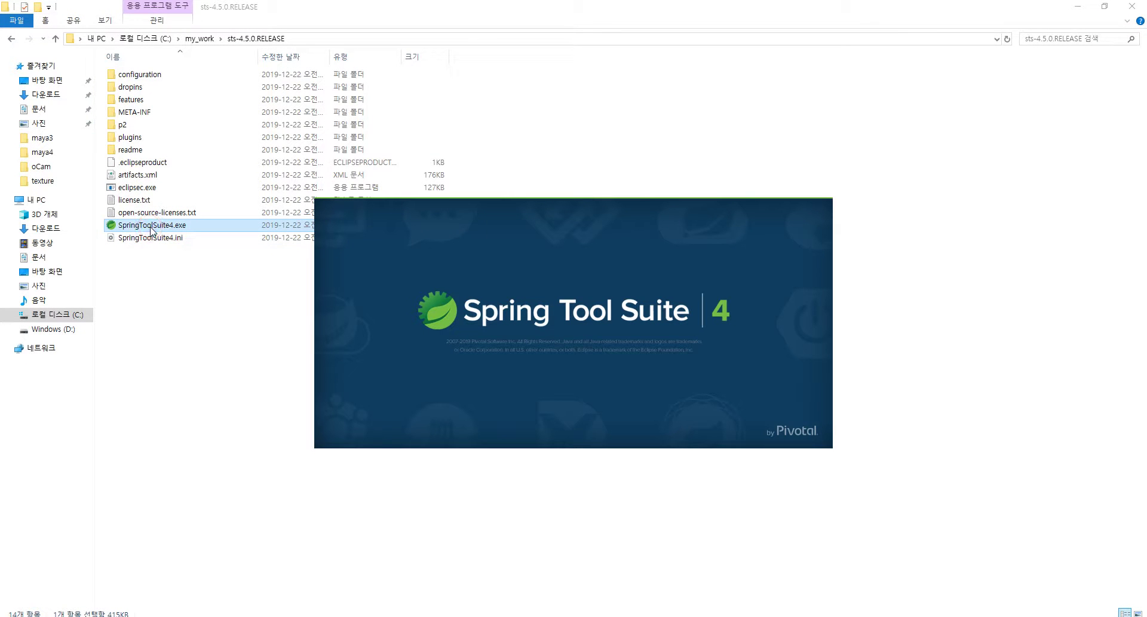
# Switch to Notepad and add the checklist line "- sts 세팅" after the sqlyog entry.
pyautogui.hotkey('alt', 'Tab')
pyautogui.press('BackSpace')
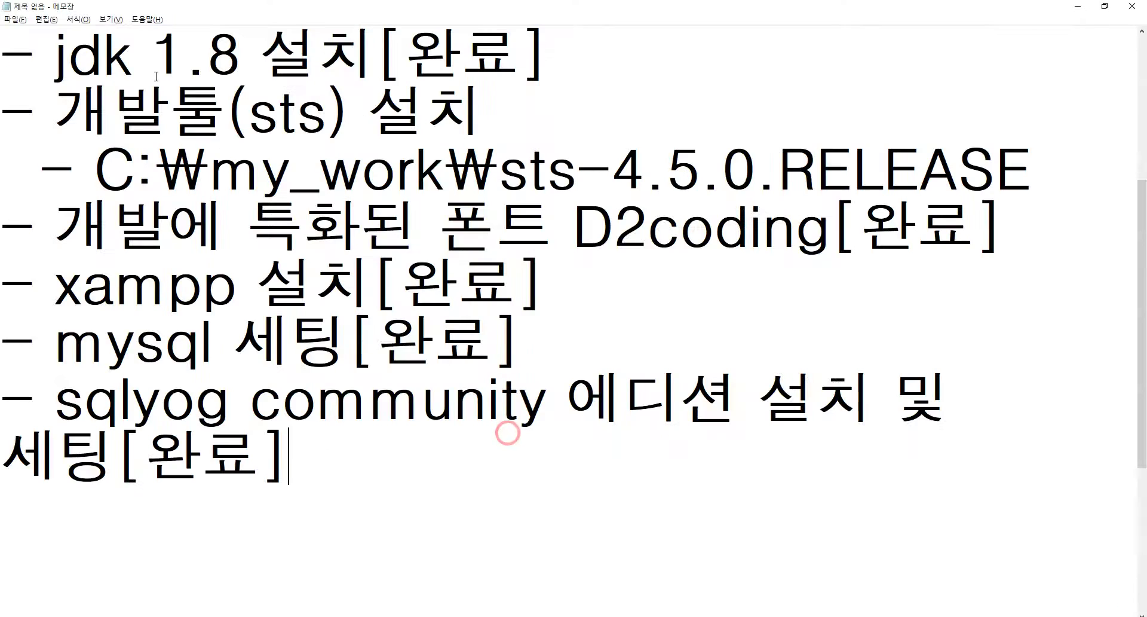
pyautogui.press('Return')
pyautogui.write('- sts 세팅')
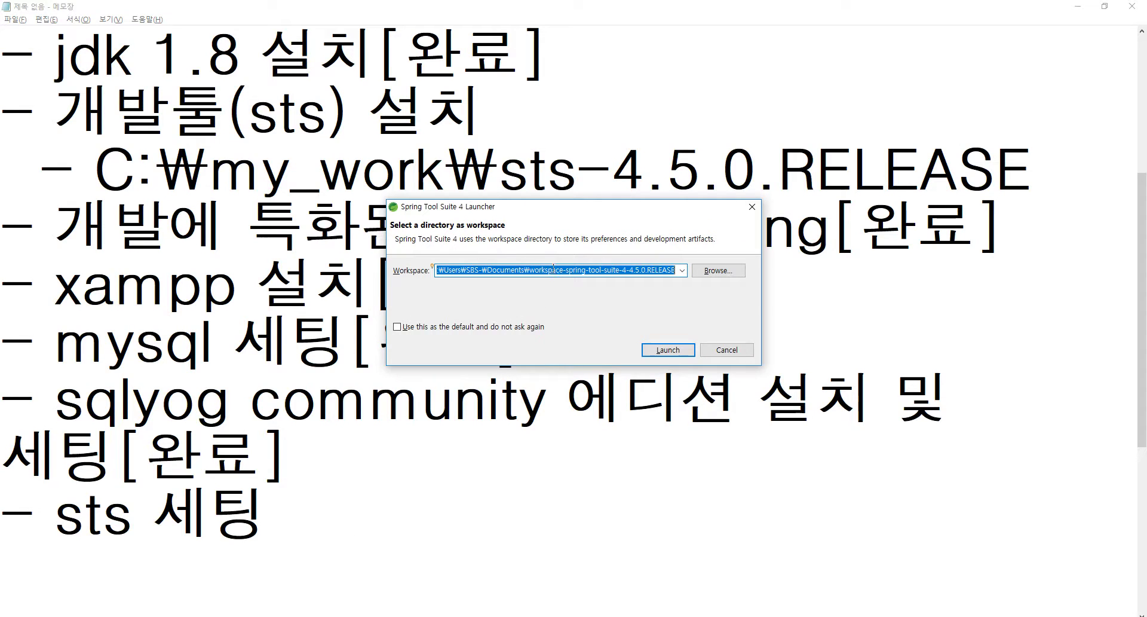
# Switch to the sts-4.5.0.RELEASE folder in File Explorer and copy its full path for the workspace setting.
pyautogui.click(555, 273)
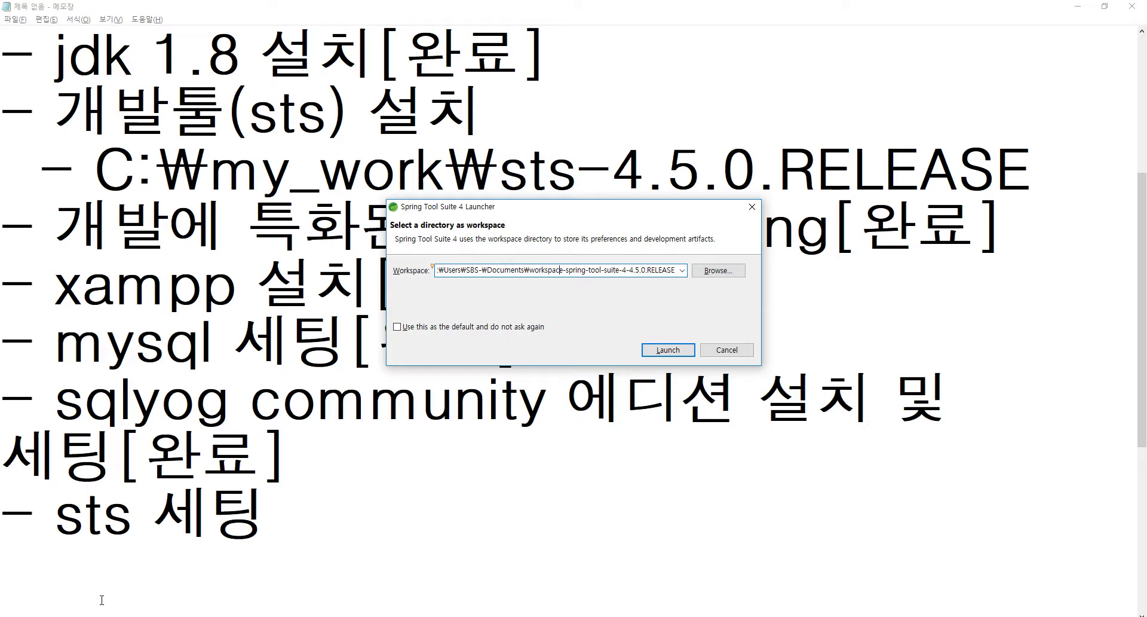
pyautogui.moveTo(119, 616)
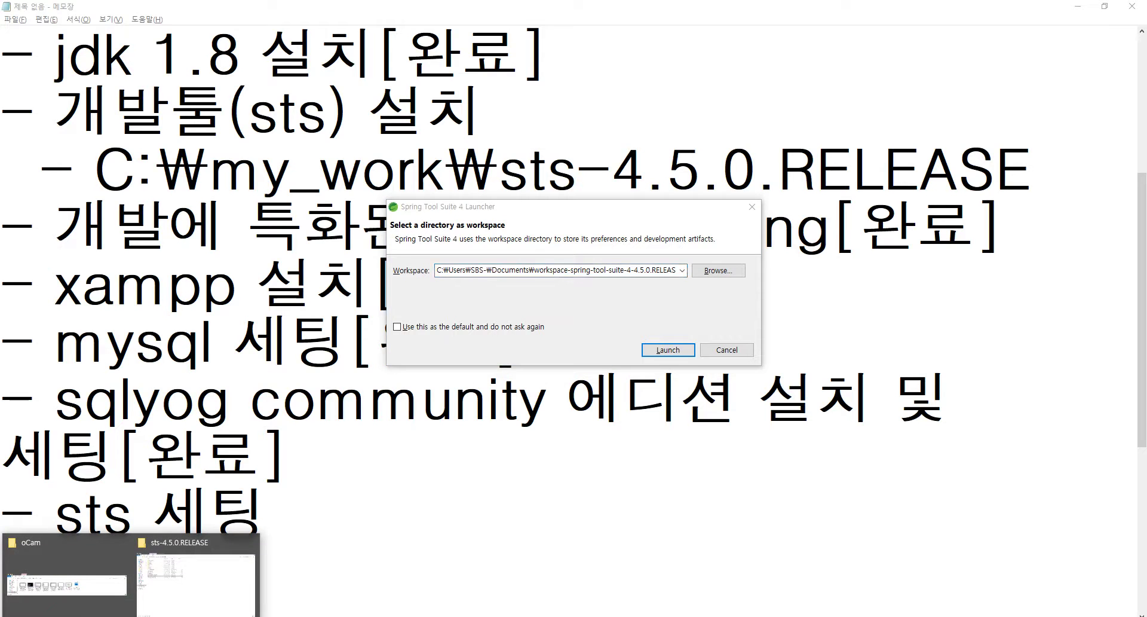
pyautogui.click(192, 583)
pyautogui.click(296, 292)
pyautogui.click(227, 311)
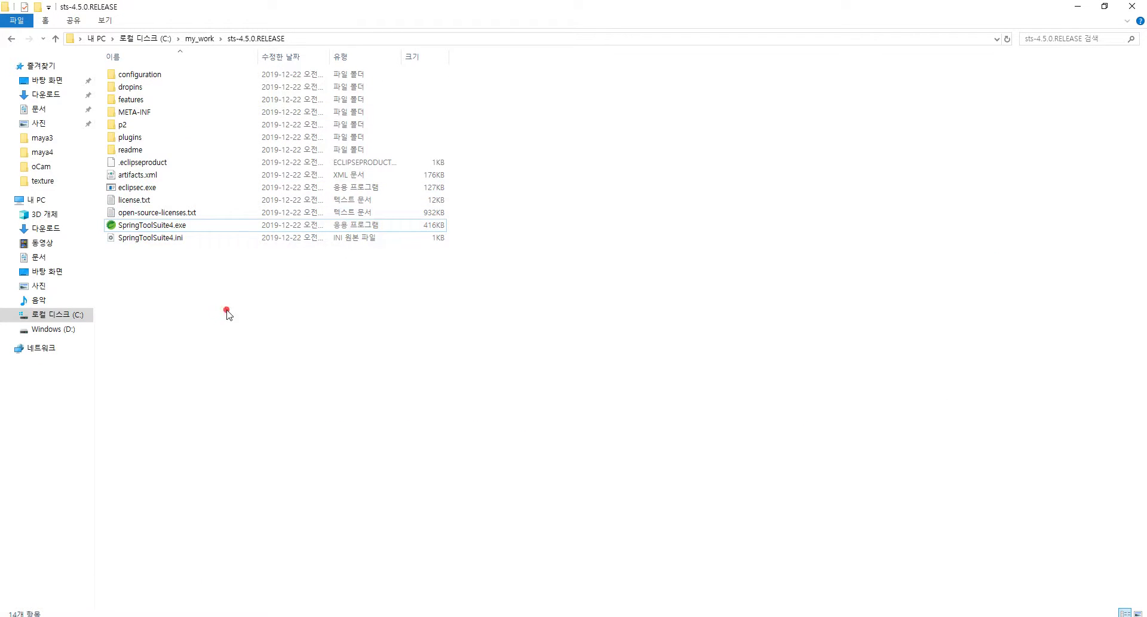
pyautogui.click(310, 40)
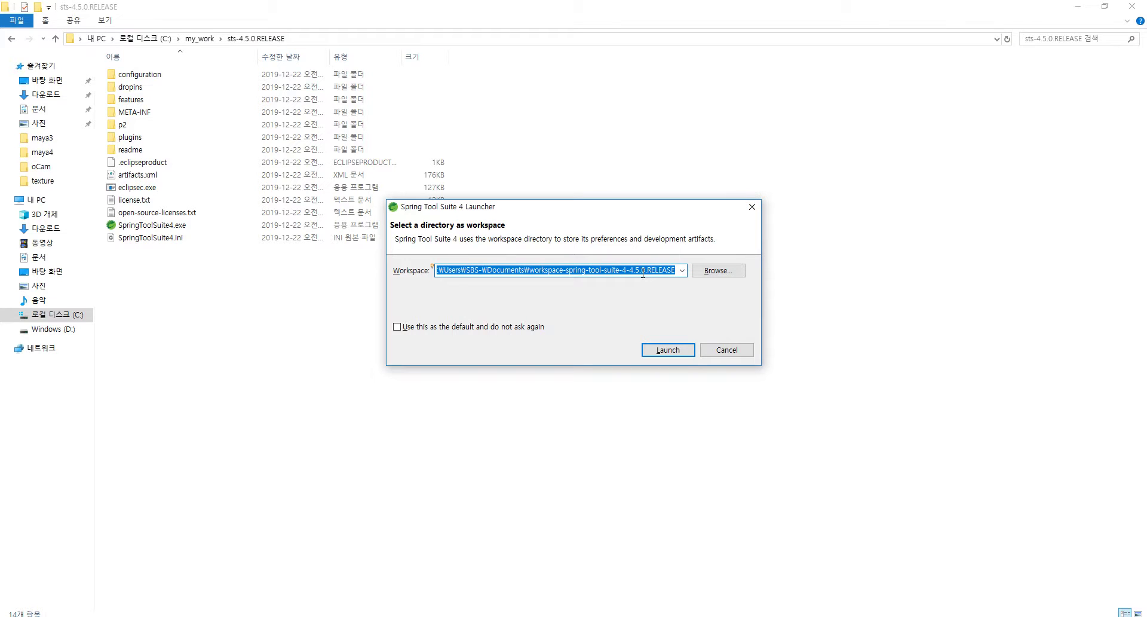
# Set the Spring Tool Suite 4 workspace directory to C:₩my_work₩sts-4.5.0.RELEASE-workspace.
pyautogui.write('C:₩my_work₩sts-4.5.0.RELEASE')
pyautogui.click(643, 273)
pyautogui.write('-')
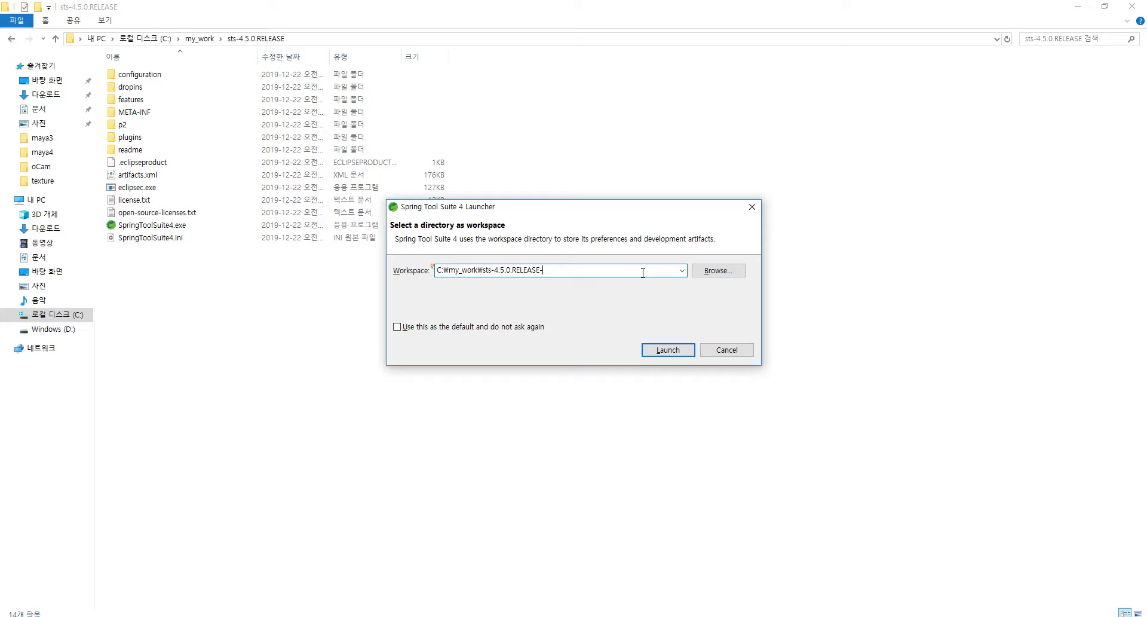
pyautogui.write('workspac')
# Magnify the launcher dialog and examine how the workspace path extends the STS folder name with the -workspace suffix.
pyautogui.press('super+plus')
pyautogui.press('super+plus')
pyautogui.press('super+plus')
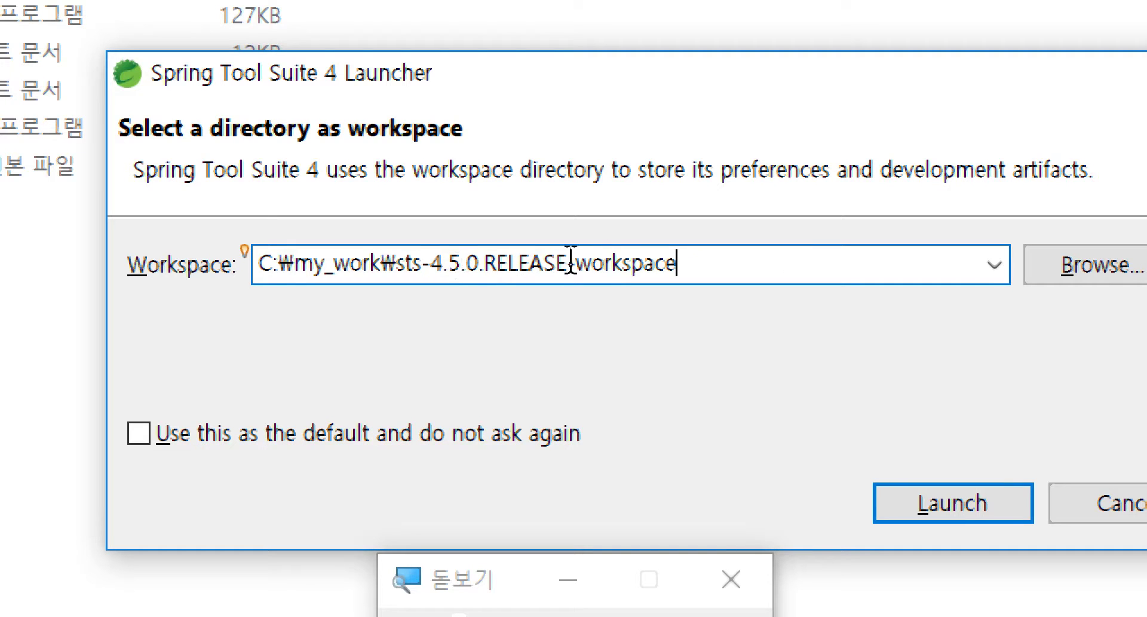
pyautogui.moveTo(568, 263); pyautogui.dragTo(192, 274)
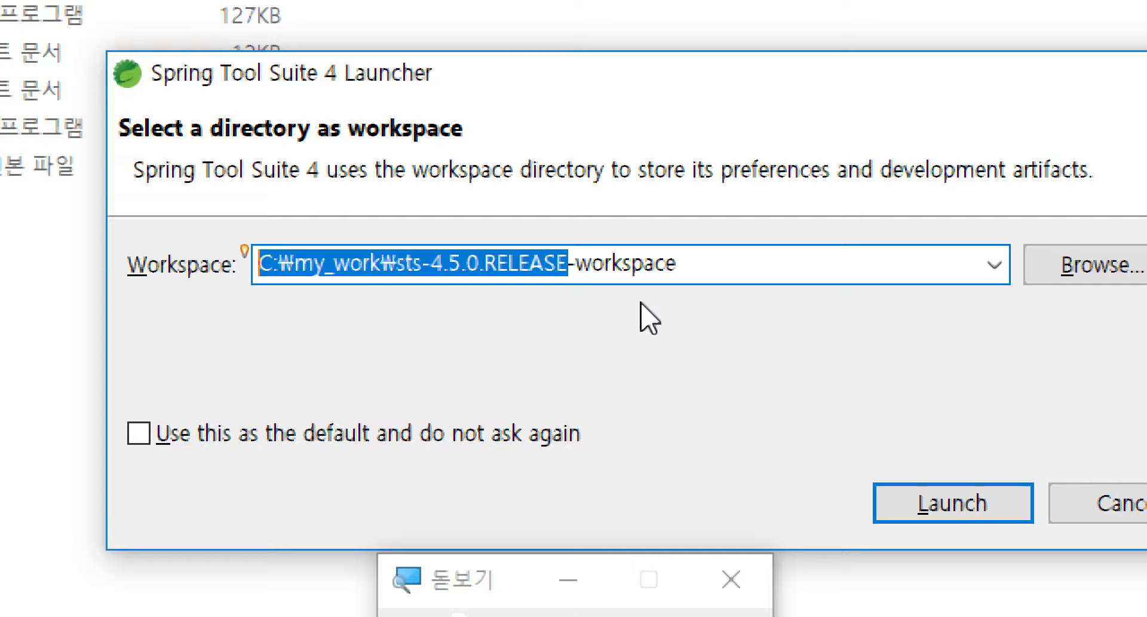
pyautogui.click(529, 267)
pyautogui.moveTo(566, 266); pyautogui.dragTo(258, 266)
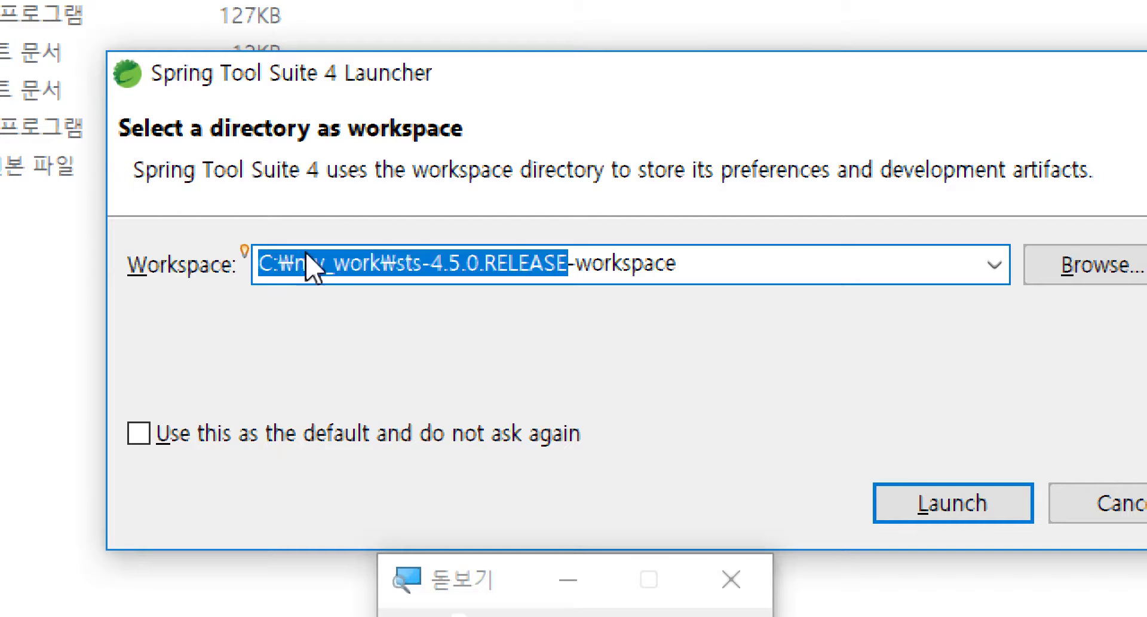
pyautogui.click(567, 268)
pyautogui.moveTo(567, 268); pyautogui.dragTo(575, 268)
pyautogui.click(935, 296)
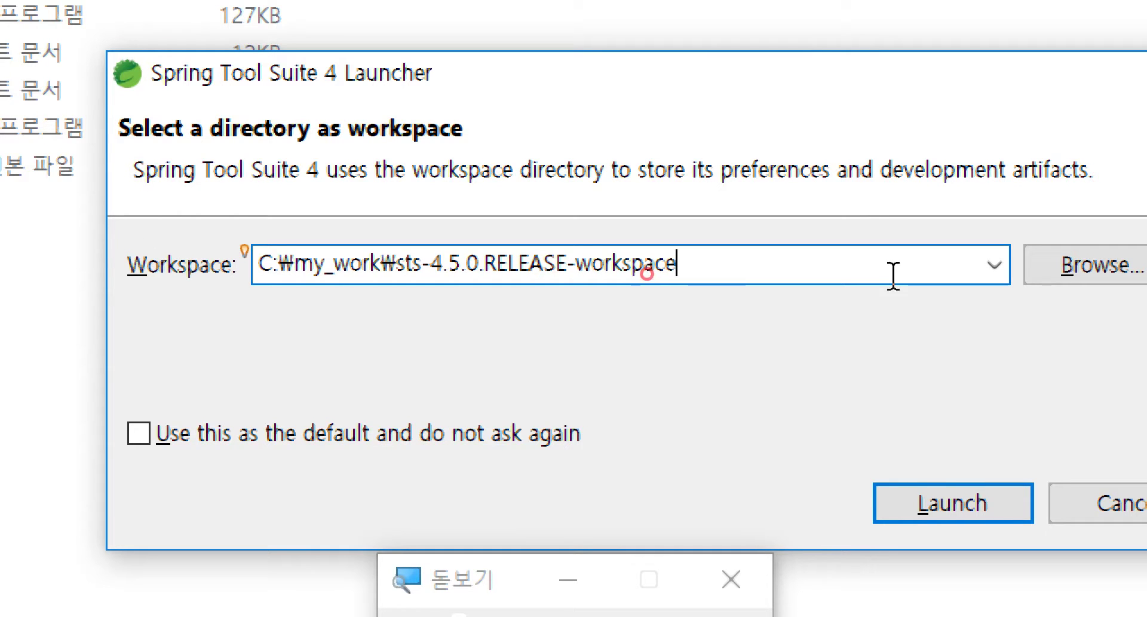
# Return the screen magnification to 100% and launch Spring Tool Suite with the entered workspace.
pyautogui.press('super+minus')
pyautogui.press('super+minus')
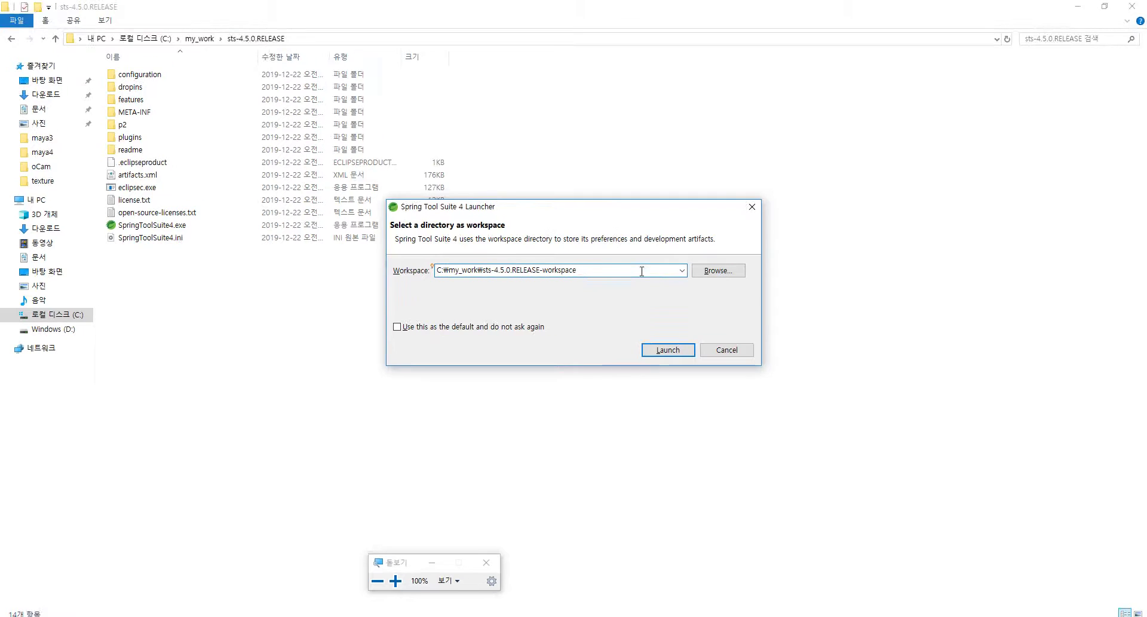
pyautogui.click(669, 353)
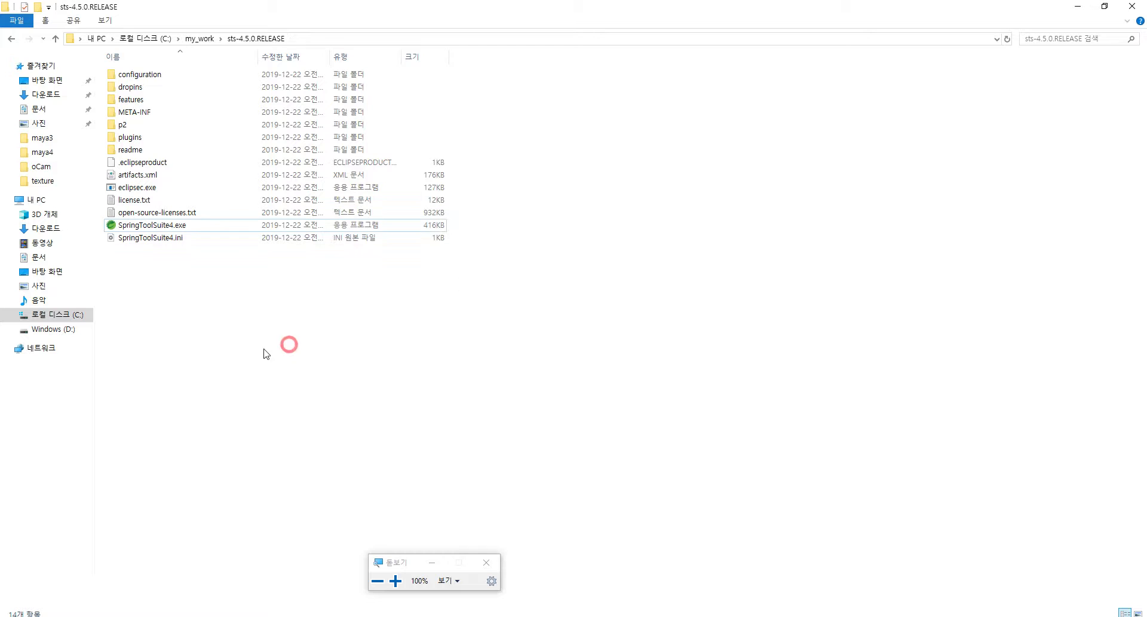
# Go up to the my_work folder and check the sts-4.5.0.RELEASE-workspace folder beside the STS folder.
pyautogui.click(200, 38)
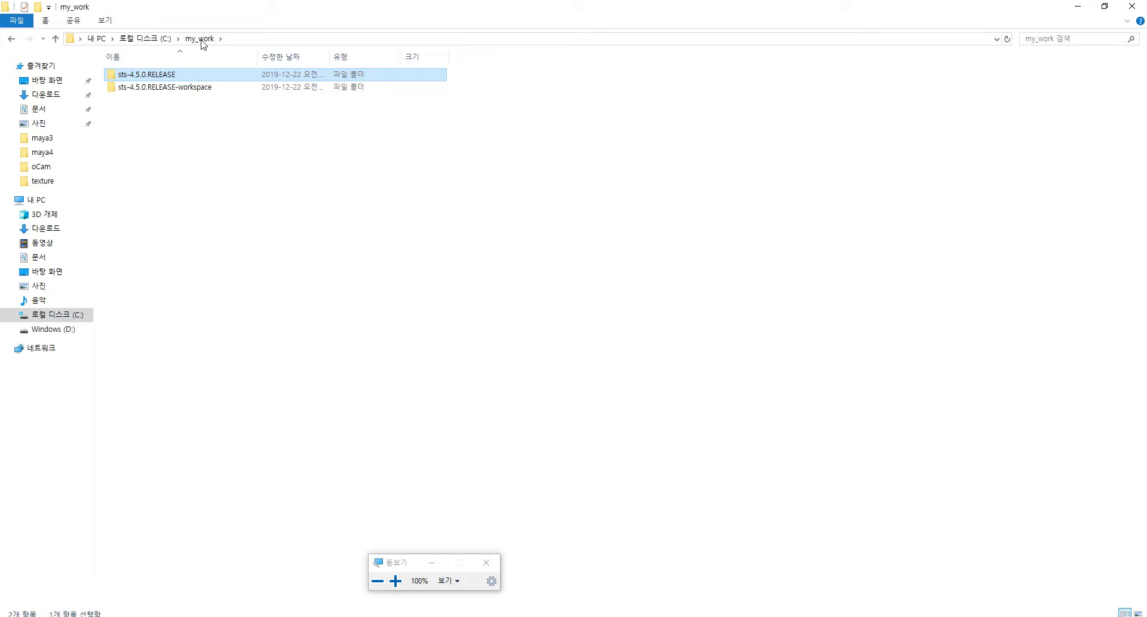
pyautogui.click(171, 87)
pyautogui.click(177, 66)
pyautogui.click(180, 87)
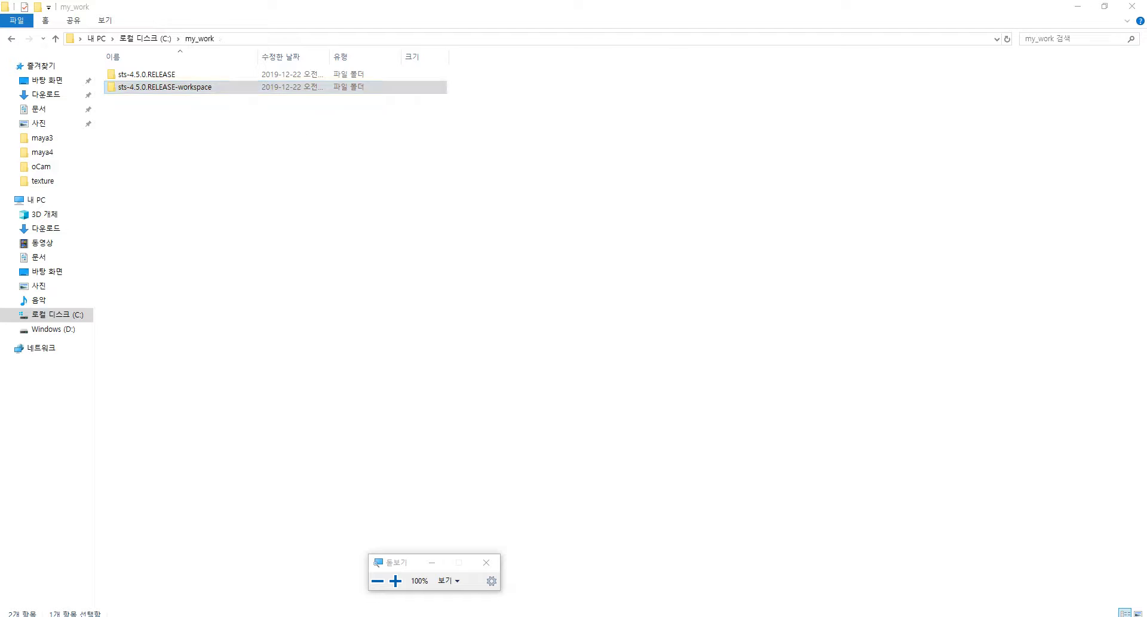
# Switch to Spring Tool Suite and close the Problems, Javadoc, Declaration, Outline and Boot Dashboard views.
pyautogui.click(613, 55)
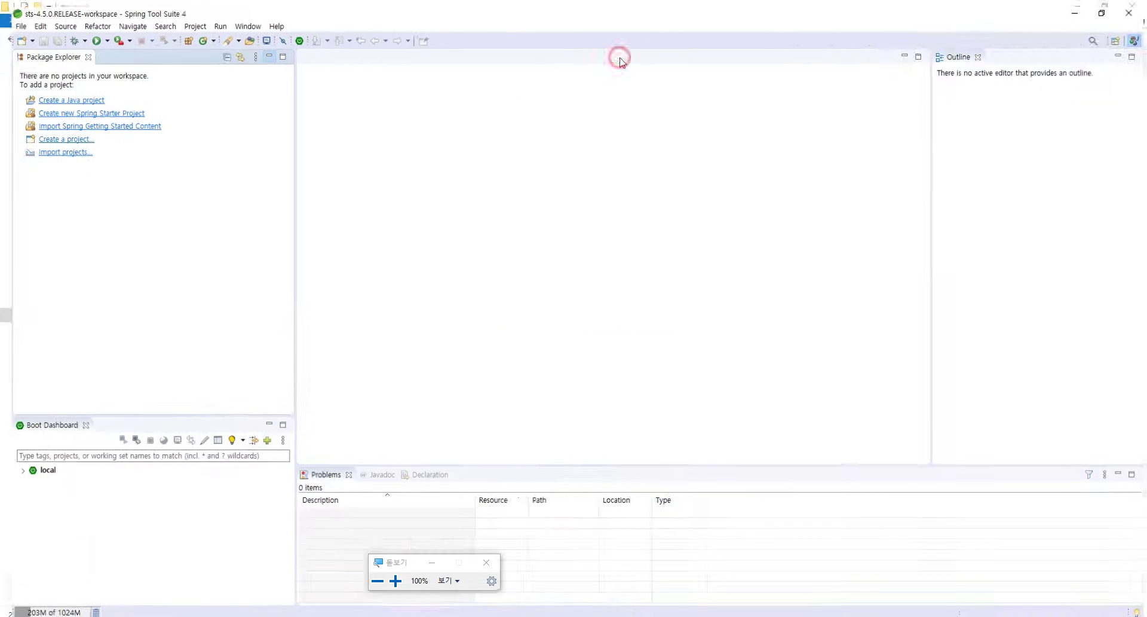
pyautogui.rightClick(373, 480)
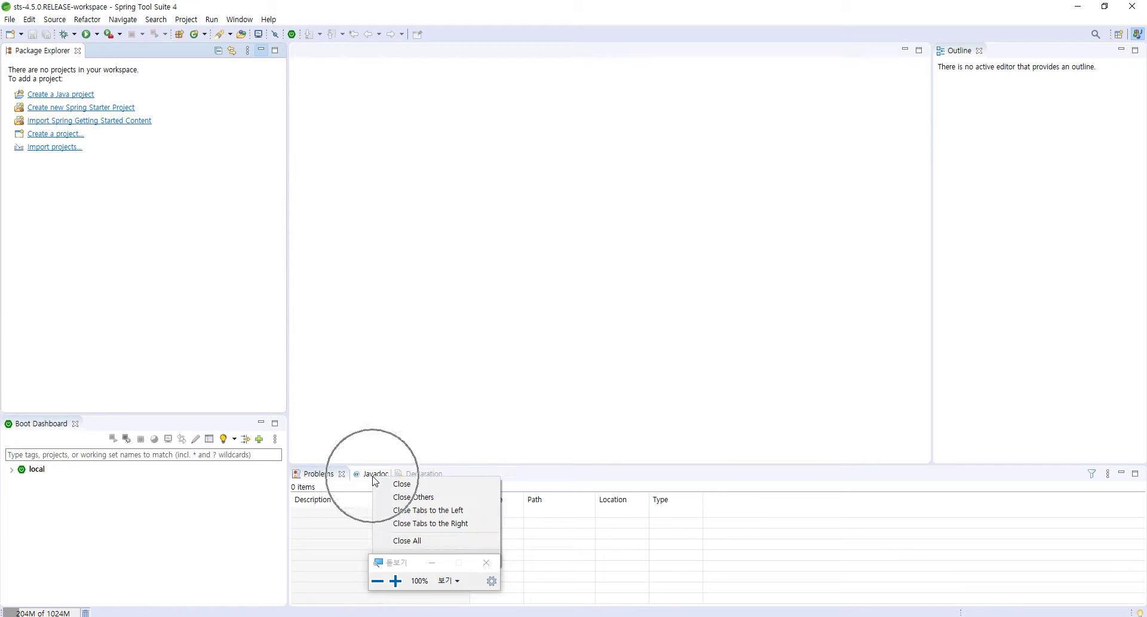
pyautogui.click(418, 540)
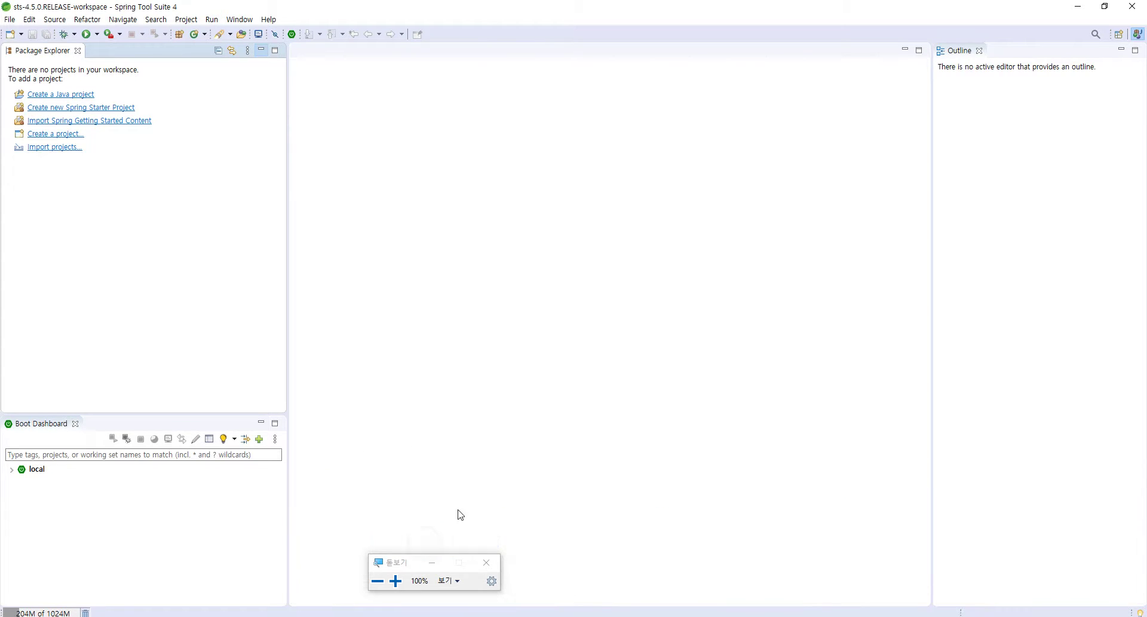
pyautogui.click(981, 50)
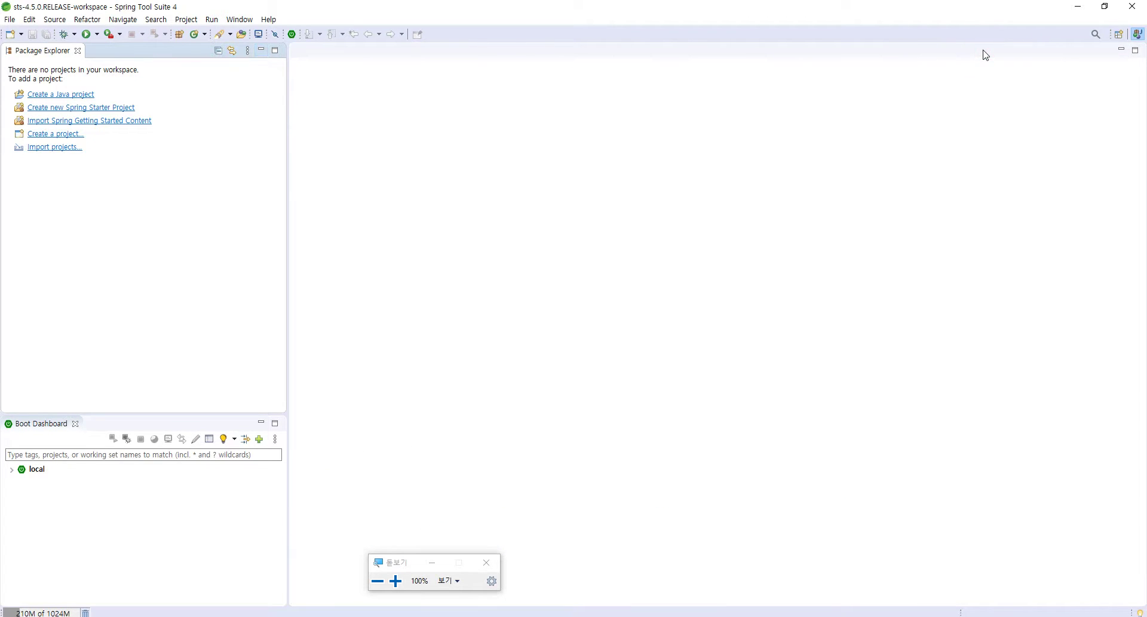
pyautogui.click(76, 424)
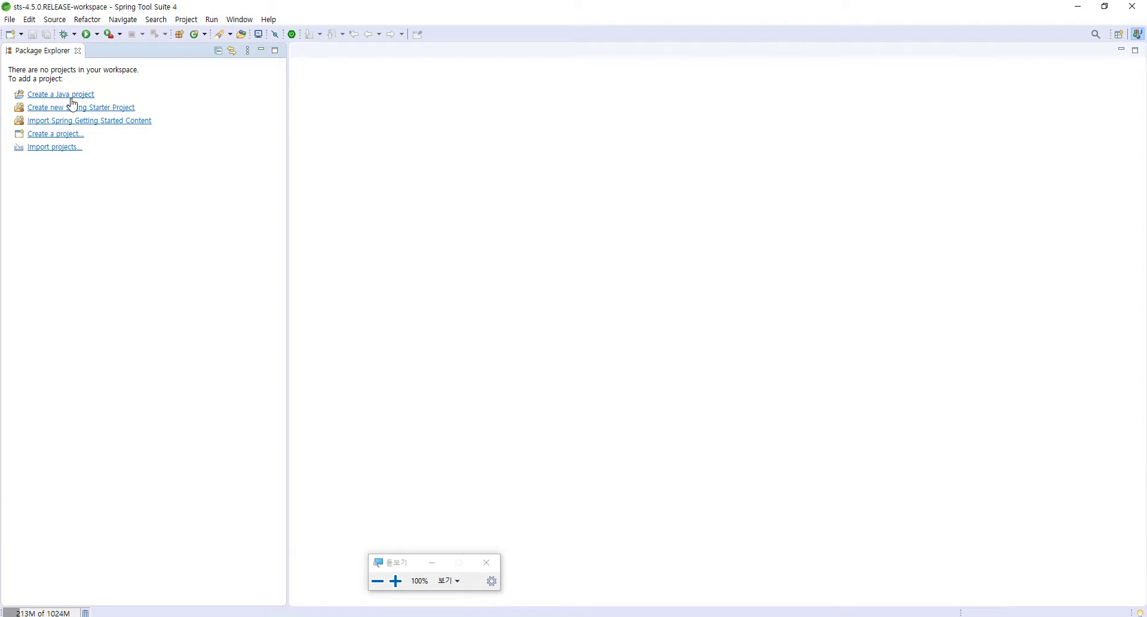
# Close the Package Explorer view and show it again in the workbench.
pyautogui.press('ctrl')
pyautogui.press('ctrl')
pyautogui.click(78, 51)
pyautogui.click(239, 19)
pyautogui.moveTo(258, 77)
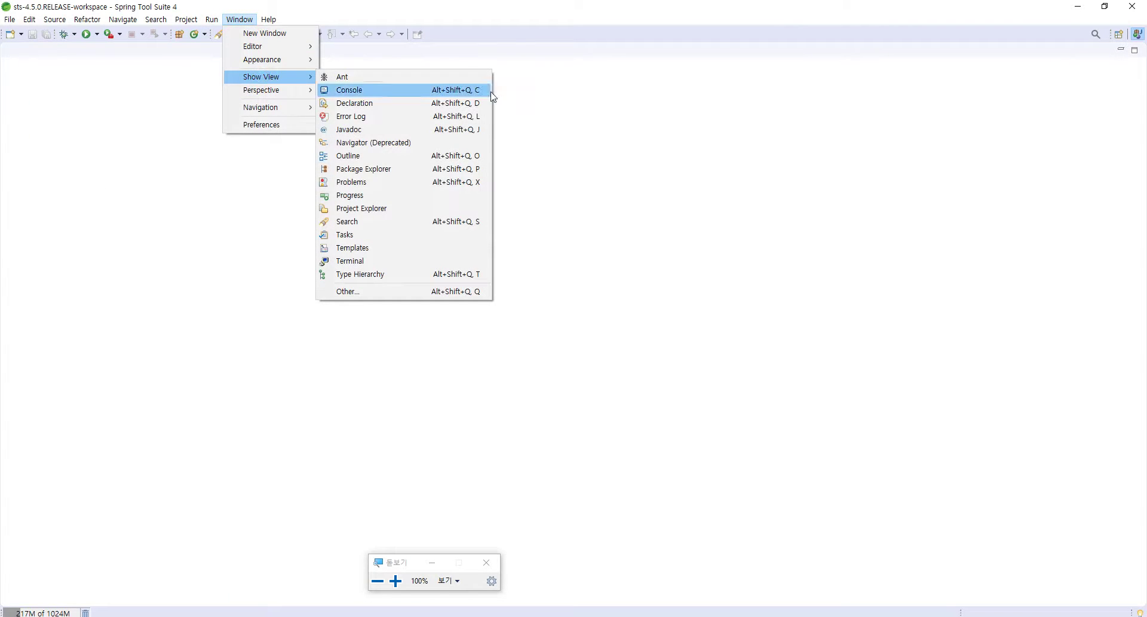
pyautogui.click(437, 174)
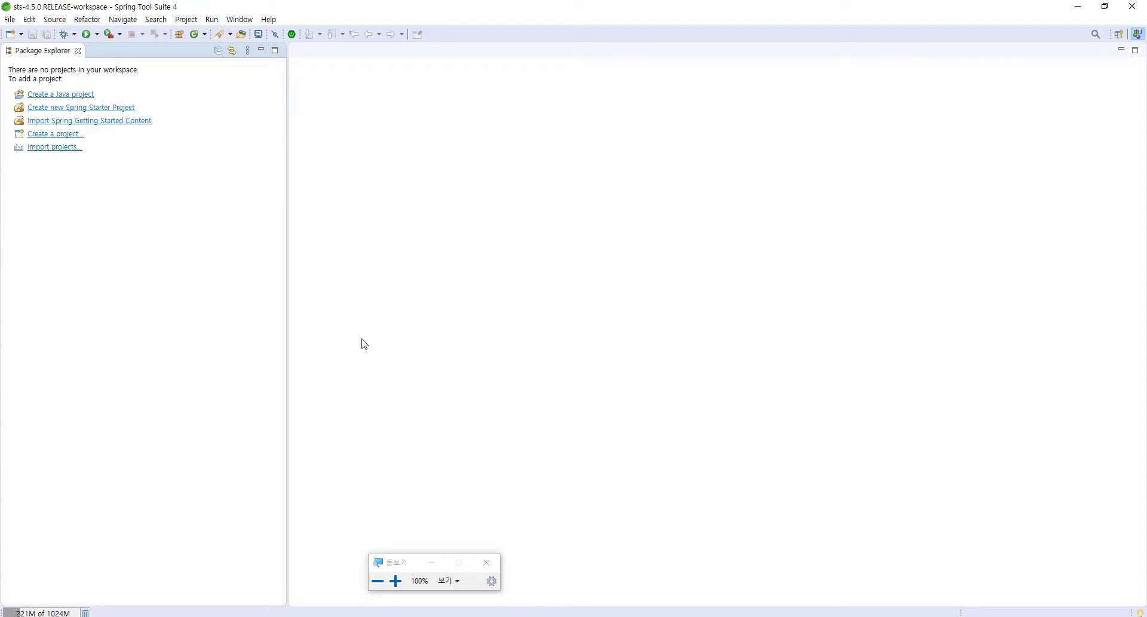
pyautogui.click(244, 21)
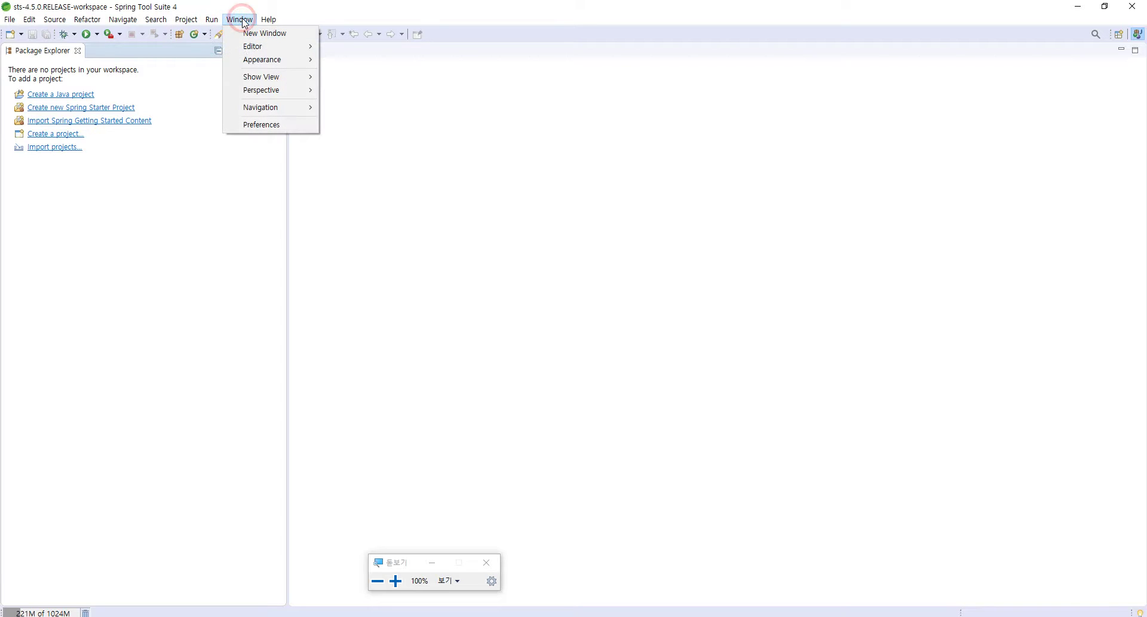
pyautogui.click(276, 124)
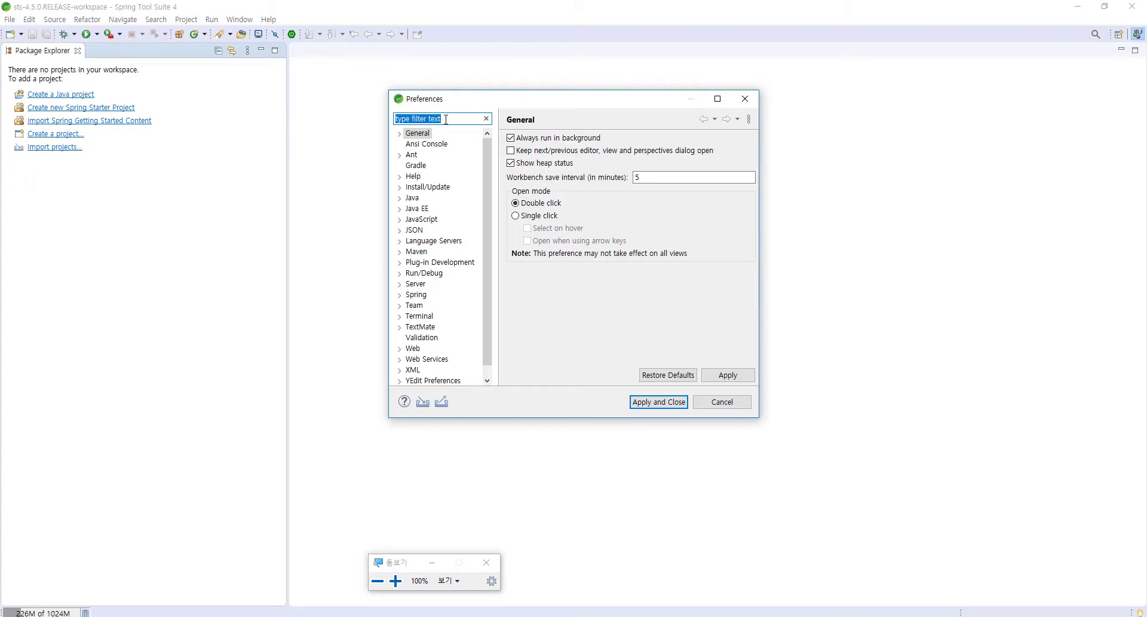
pyautogui.click(446, 120)
pyautogui.write('work')
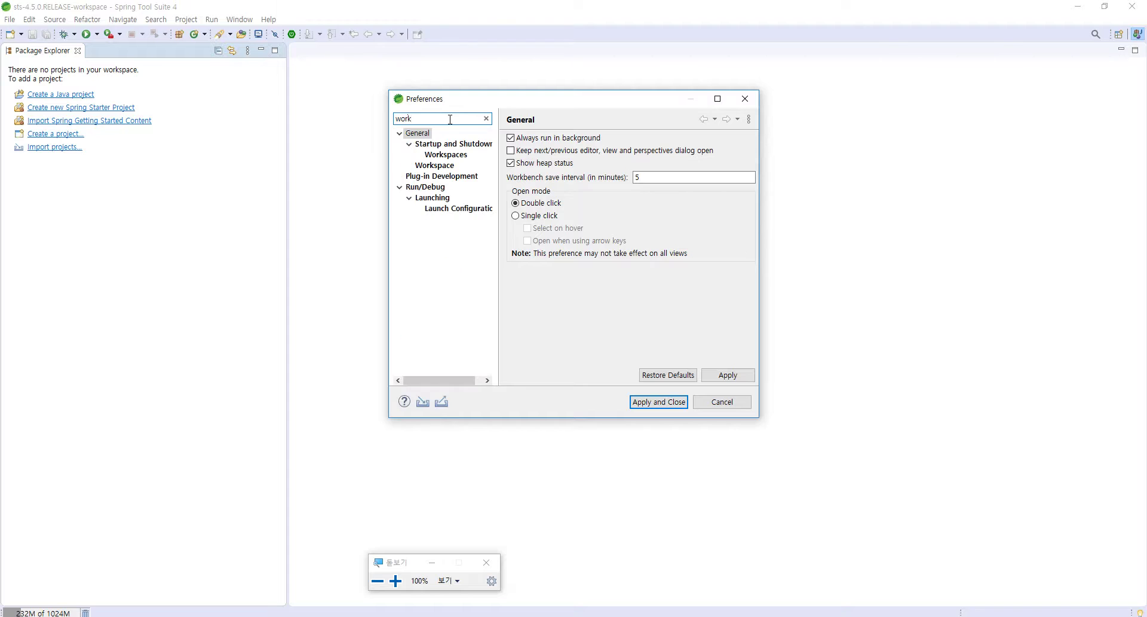
pyautogui.press('Escape')
pyautogui.click(240, 20)
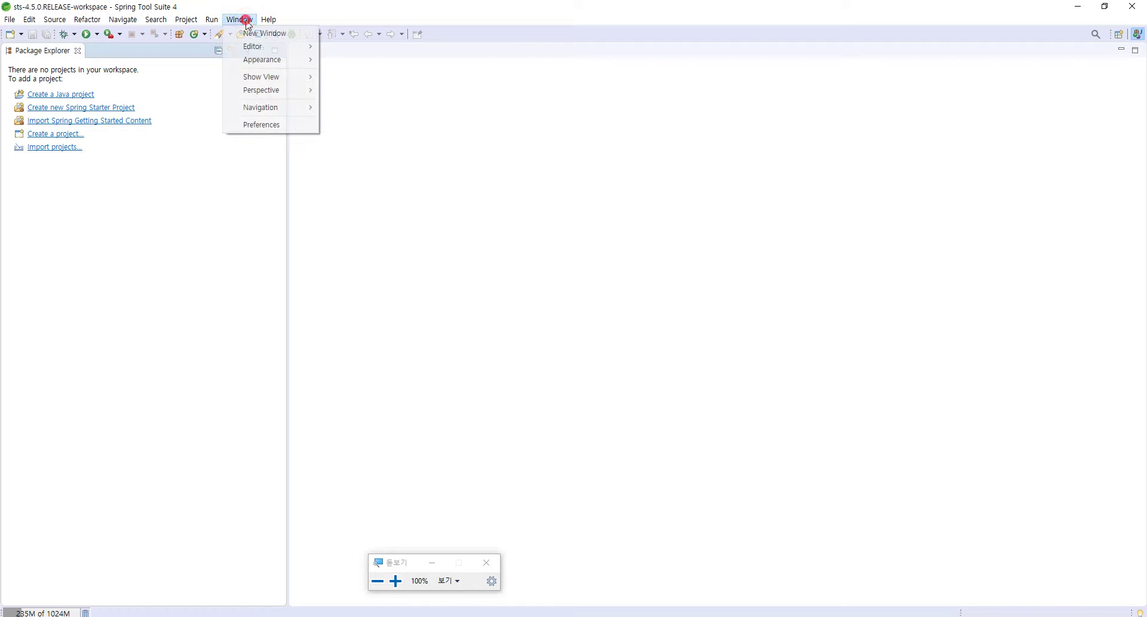
pyautogui.click(269, 125)
pyautogui.write('work')
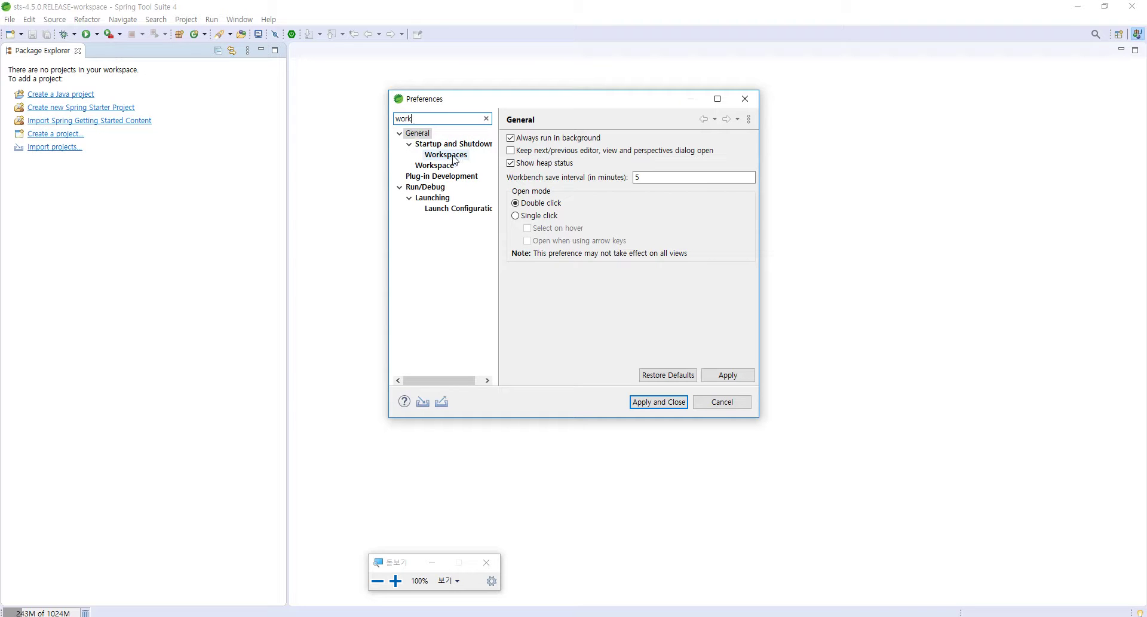
pyautogui.click(449, 167)
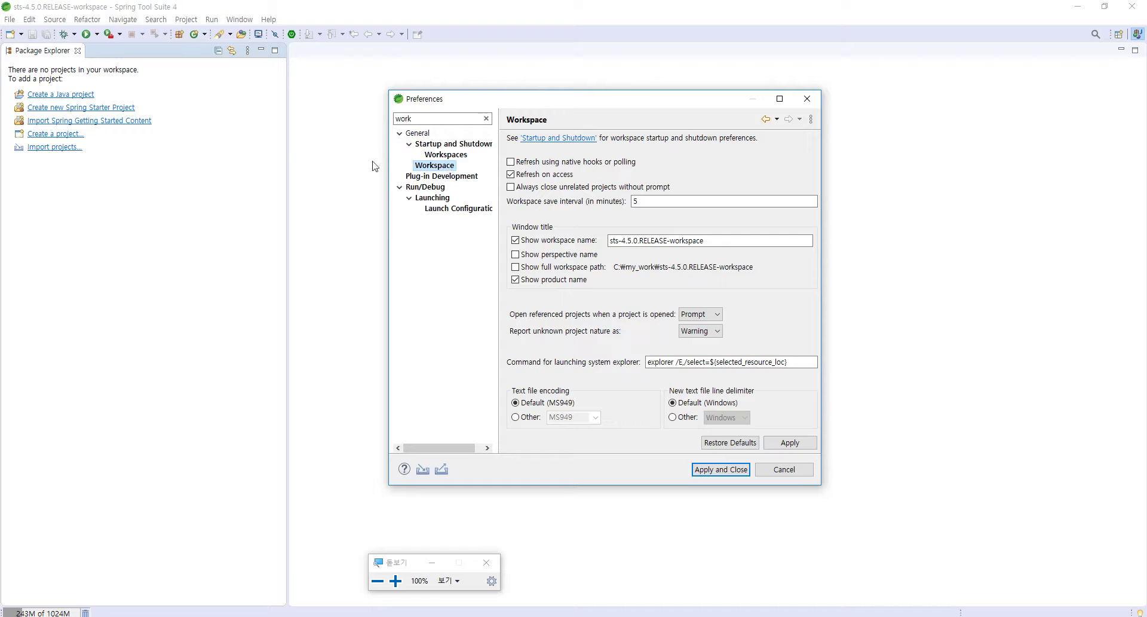
pyautogui.press('Escape')
# Filter the preferences for "work", set the Workspace text file encoding to UTF-8 and apply it.
pyautogui.click(239, 19)
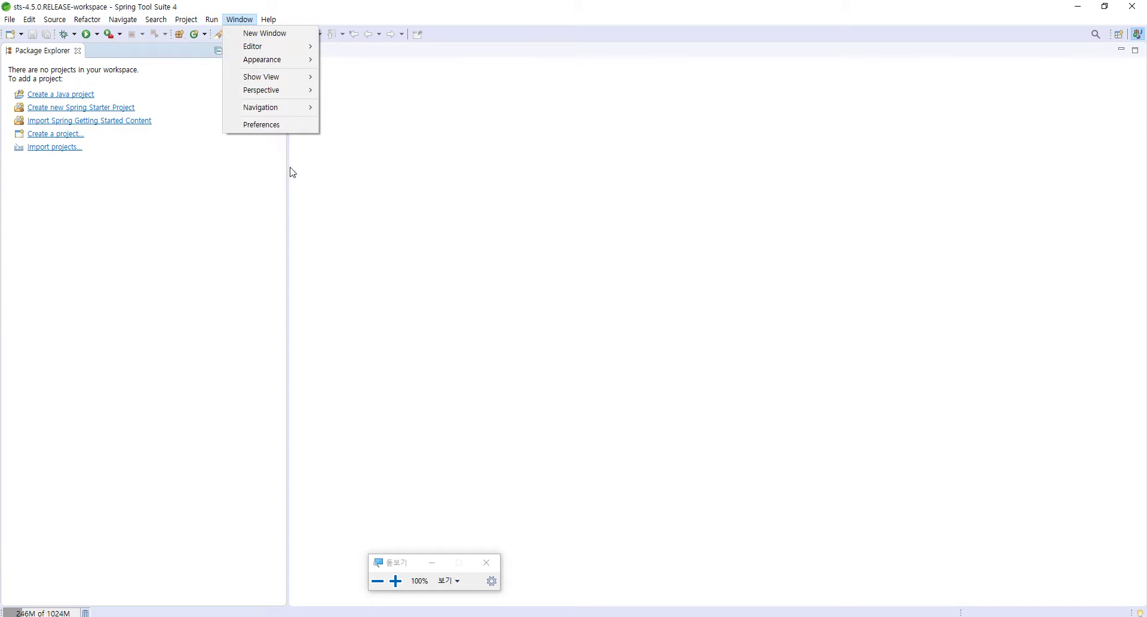
pyautogui.click(282, 126)
pyautogui.write('work')
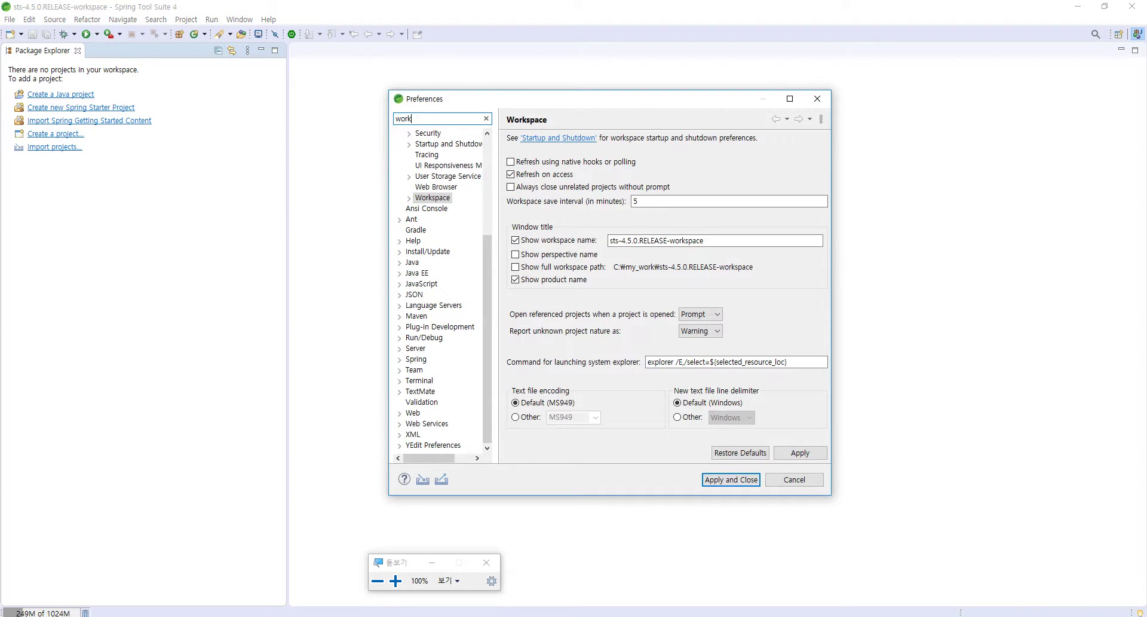
pyautogui.click(435, 166)
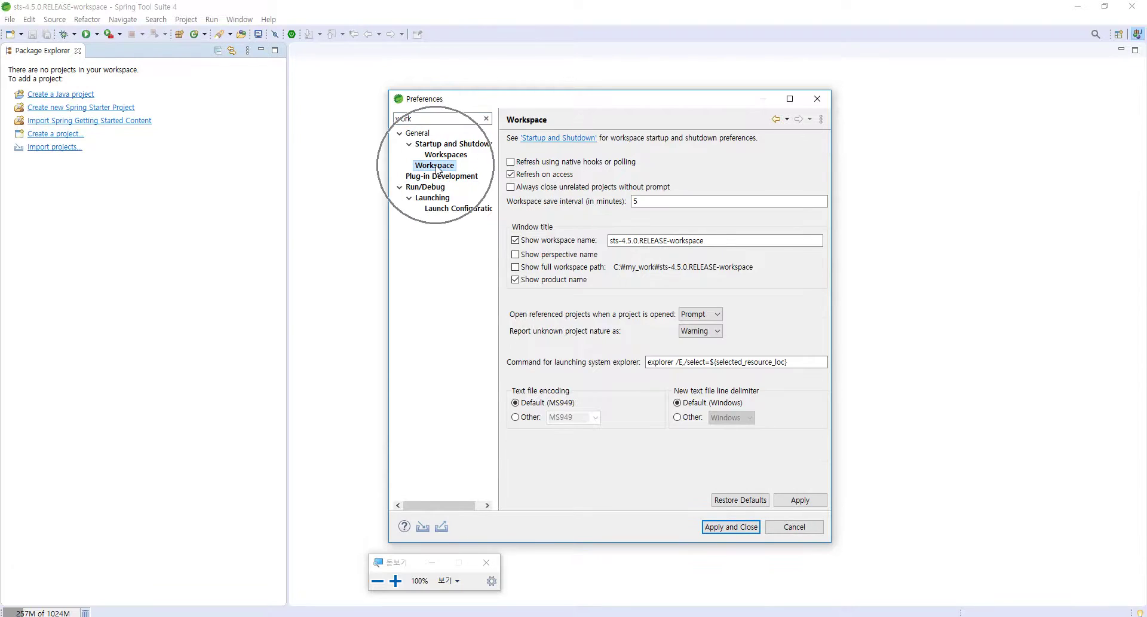
pyautogui.click(530, 418)
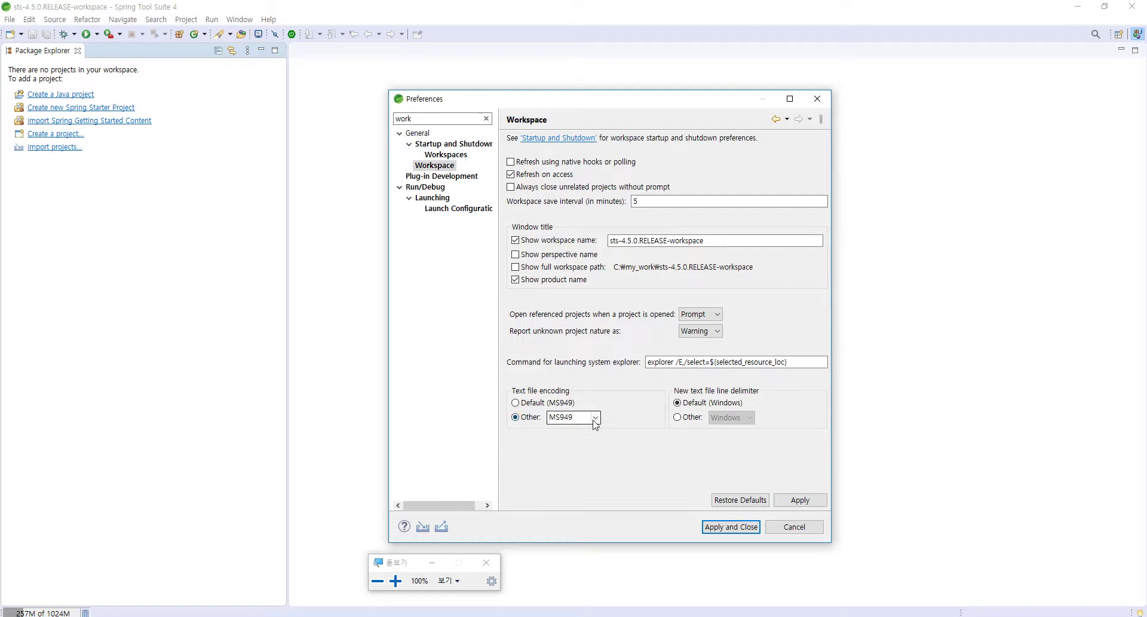
pyautogui.click(595, 417)
pyautogui.click(569, 475)
pyautogui.click(530, 418)
pyautogui.click(799, 502)
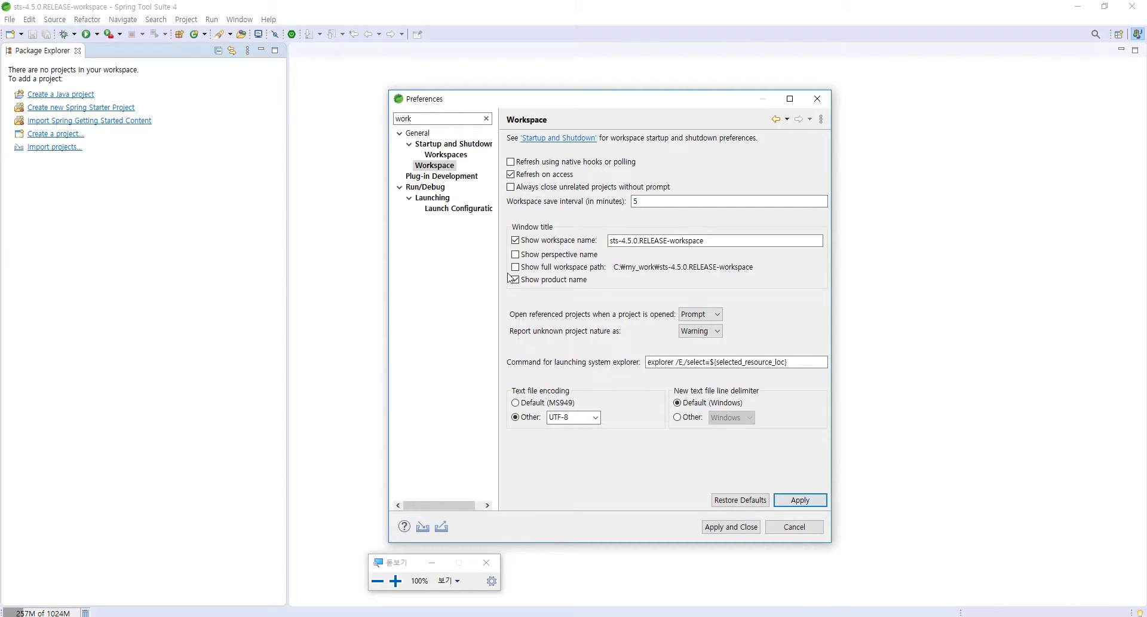
# Filter the preferences for "files" and set the JSON Files encoding to ISO 10646/Unicode(UTF-8).
pyautogui.click(445, 118)
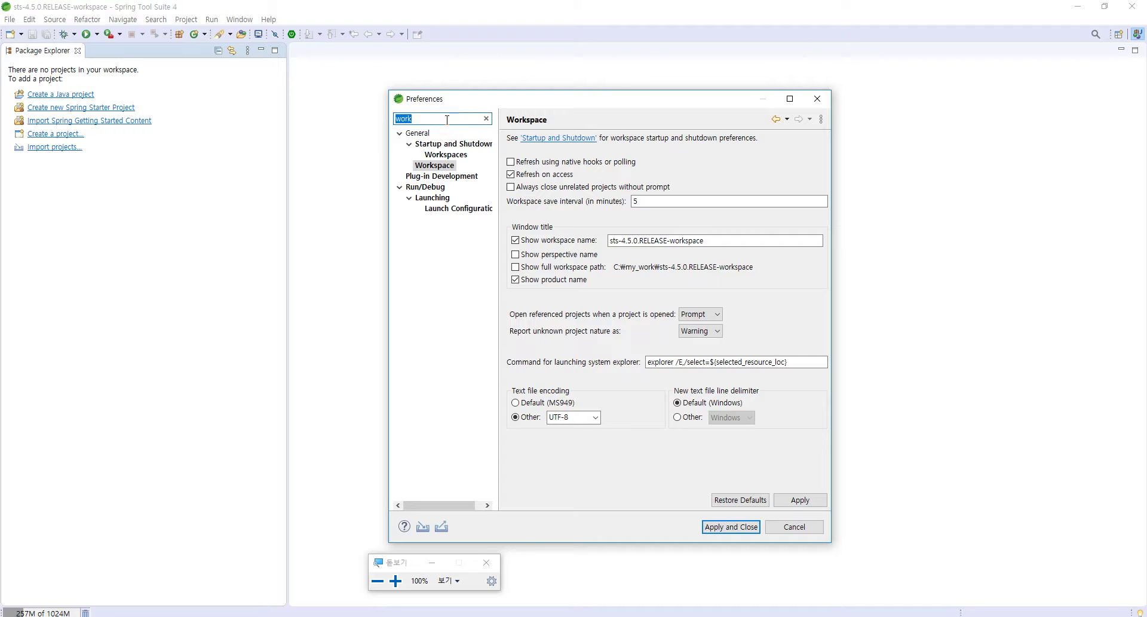
pyautogui.write('files')
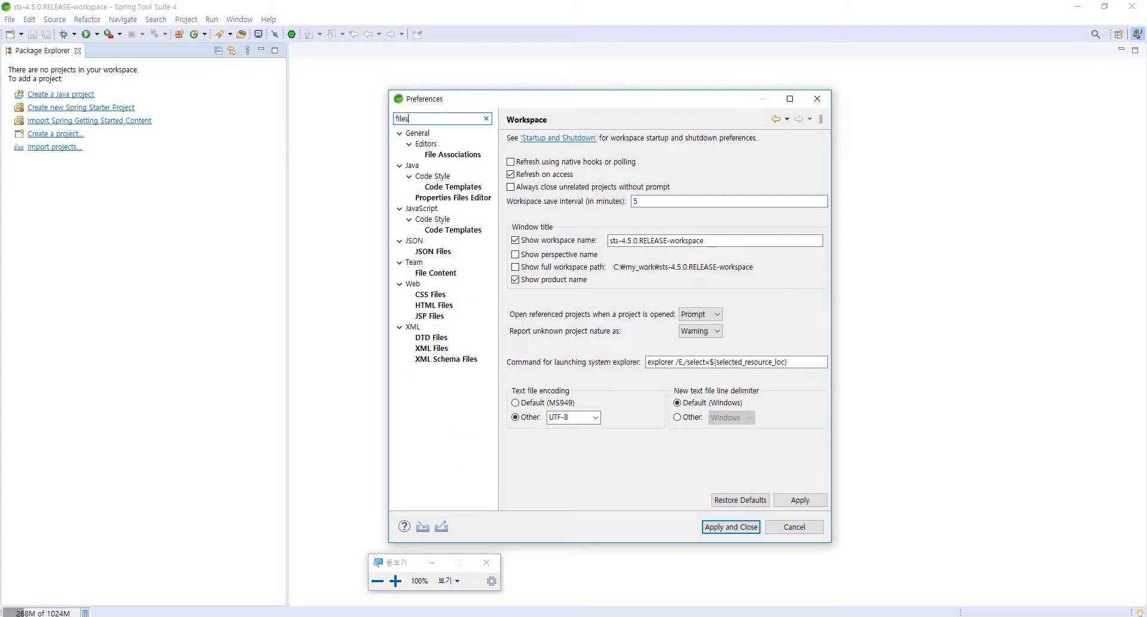
pyautogui.click(447, 119)
pyautogui.click(446, 120)
pyautogui.click(440, 167)
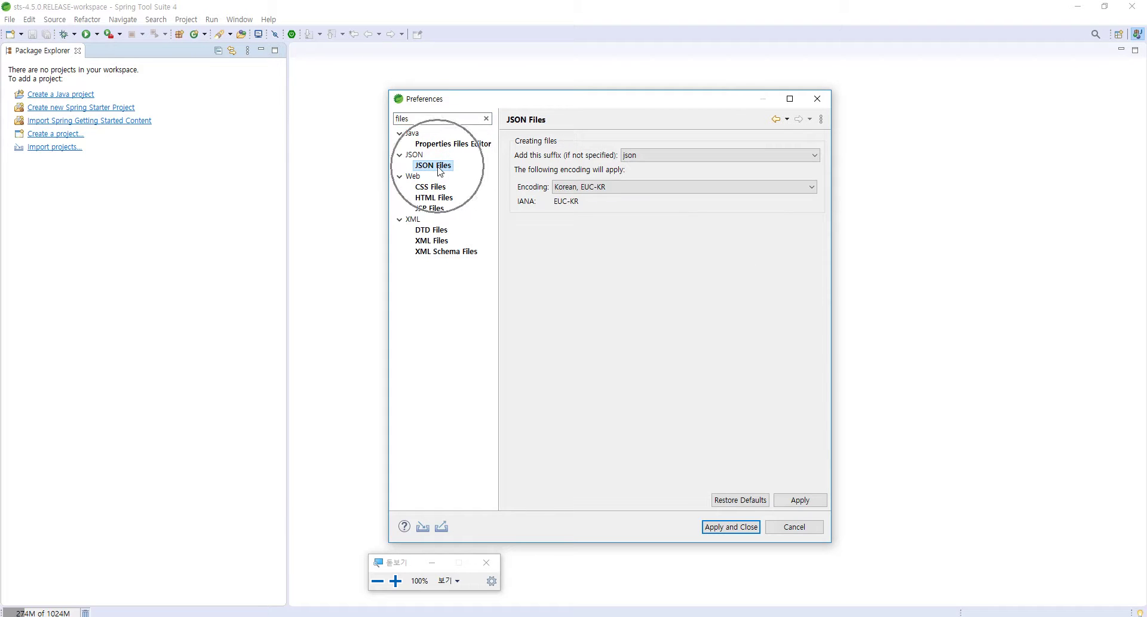
pyautogui.click(441, 166)
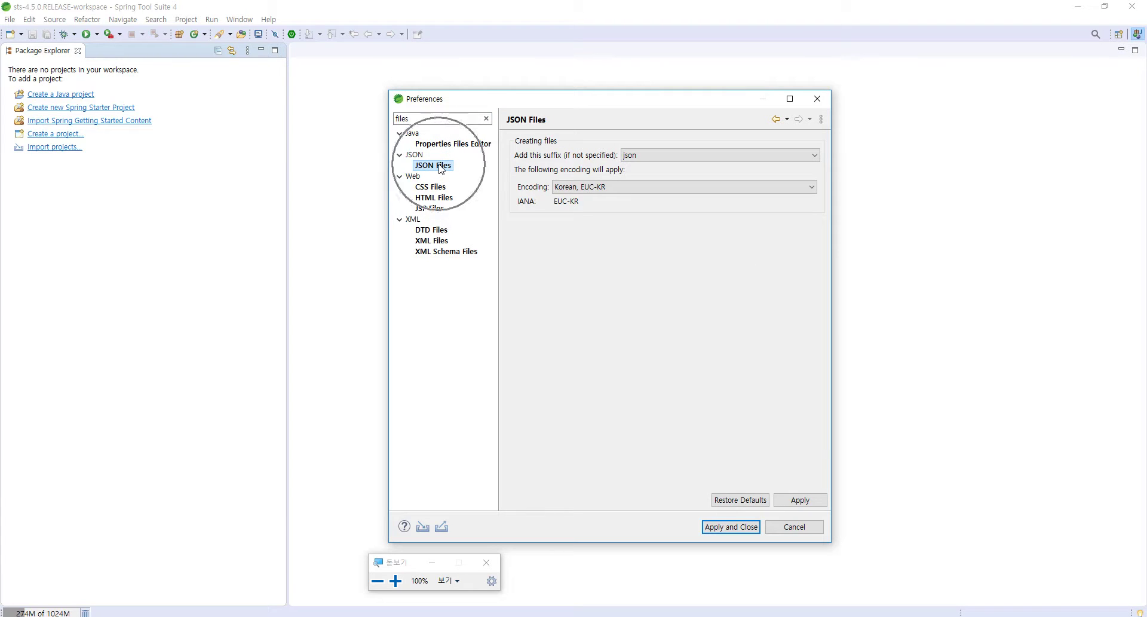
pyautogui.click(571, 187)
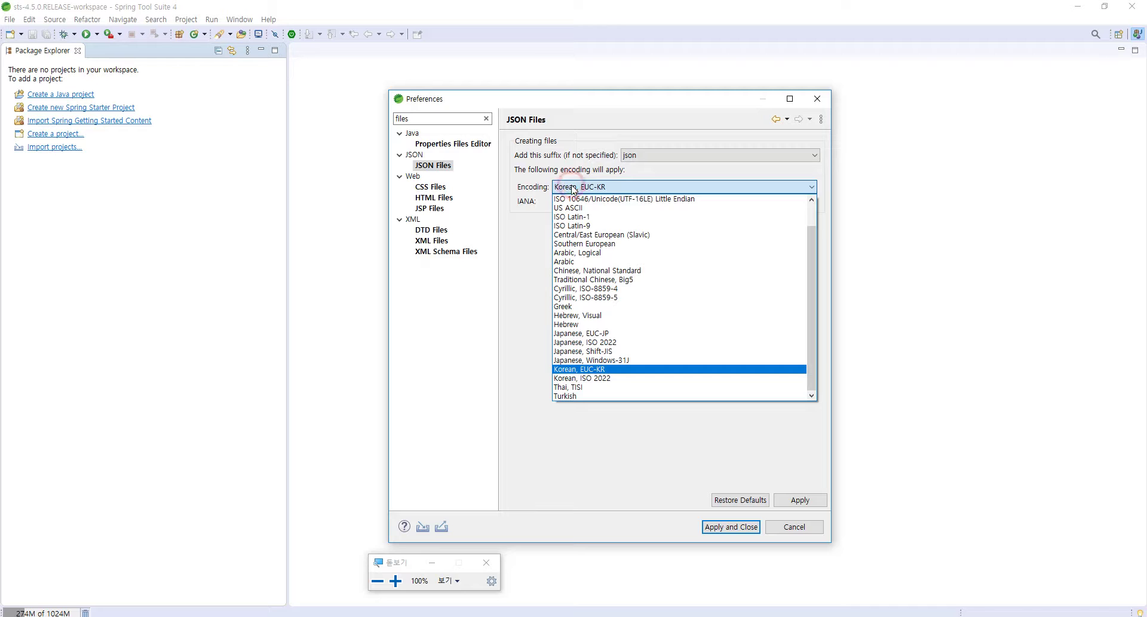
pyautogui.click(572, 188)
pyautogui.click(573, 189)
pyautogui.scroll(5, 579, 190)
pyautogui.click(580, 190)
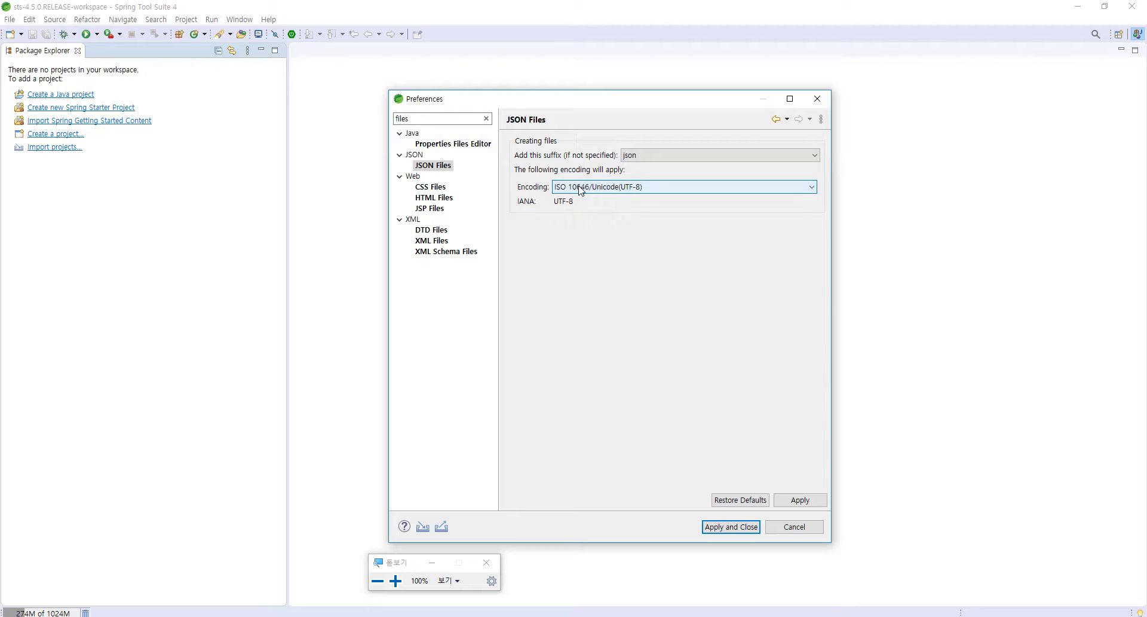
# Set the encoding for both CSS Files and HTML Files to ISO 10646/Unicode(UTF-8).
pyautogui.click(430, 186)
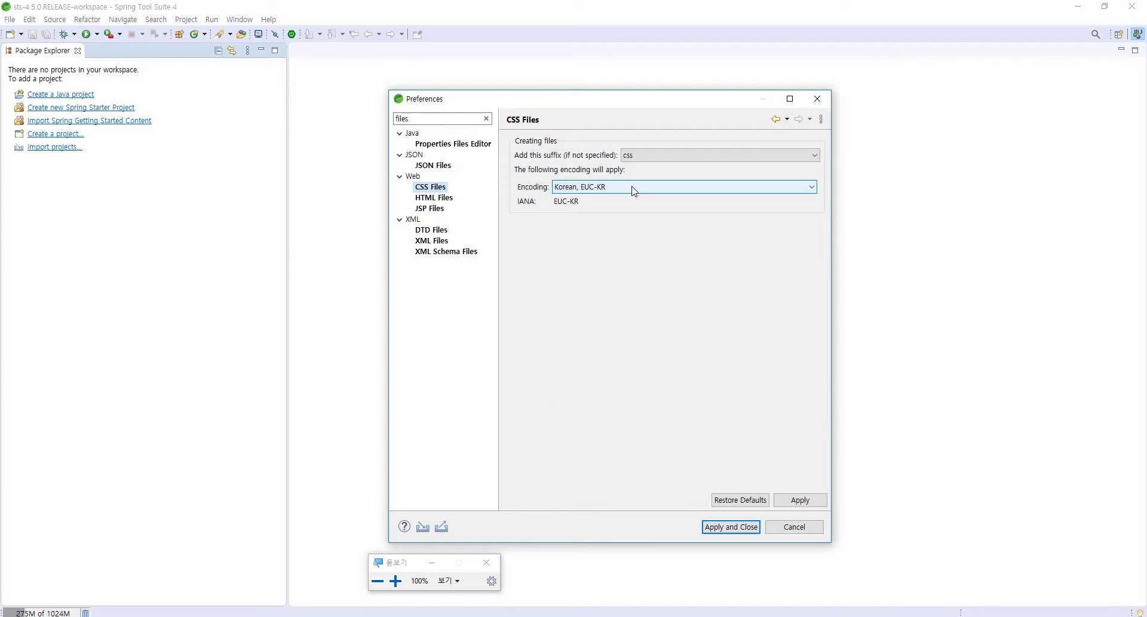
pyautogui.click(632, 187)
pyautogui.scroll(2, 633, 239)
pyautogui.click(633, 199)
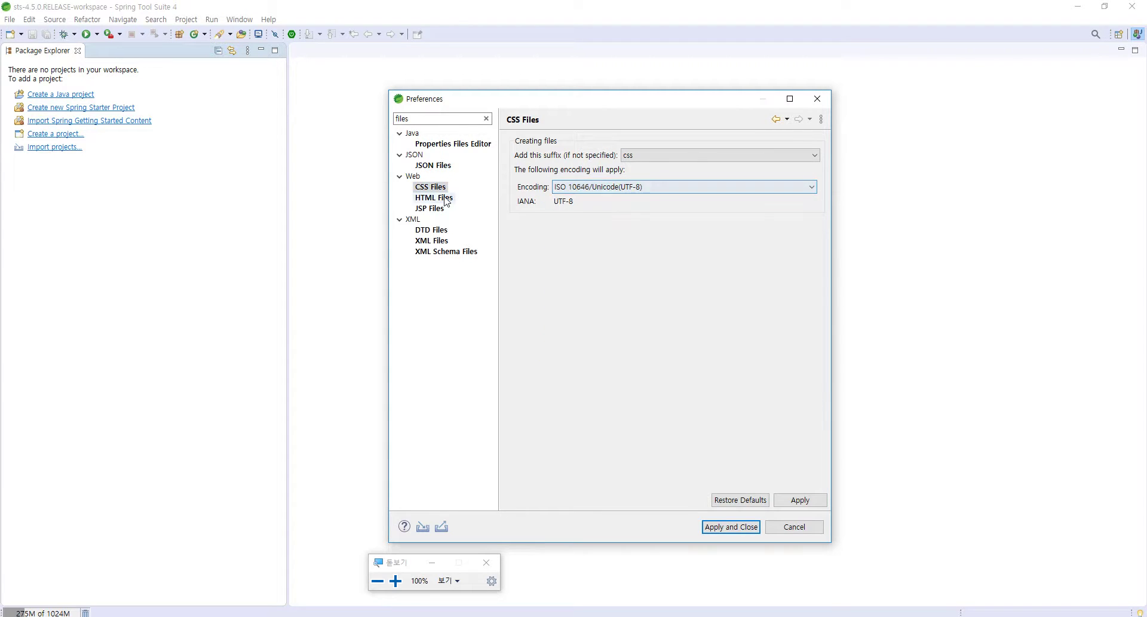
pyautogui.click(452, 198)
pyautogui.click(604, 188)
pyautogui.scroll(1, 606, 203)
pyautogui.click(606, 199)
# Set the JSP Files encoding to ISO 10646/Unicode(UTF-8), apply it and recheck the JSON, CSS, HTML and JSP encodings.
pyautogui.click(430, 208)
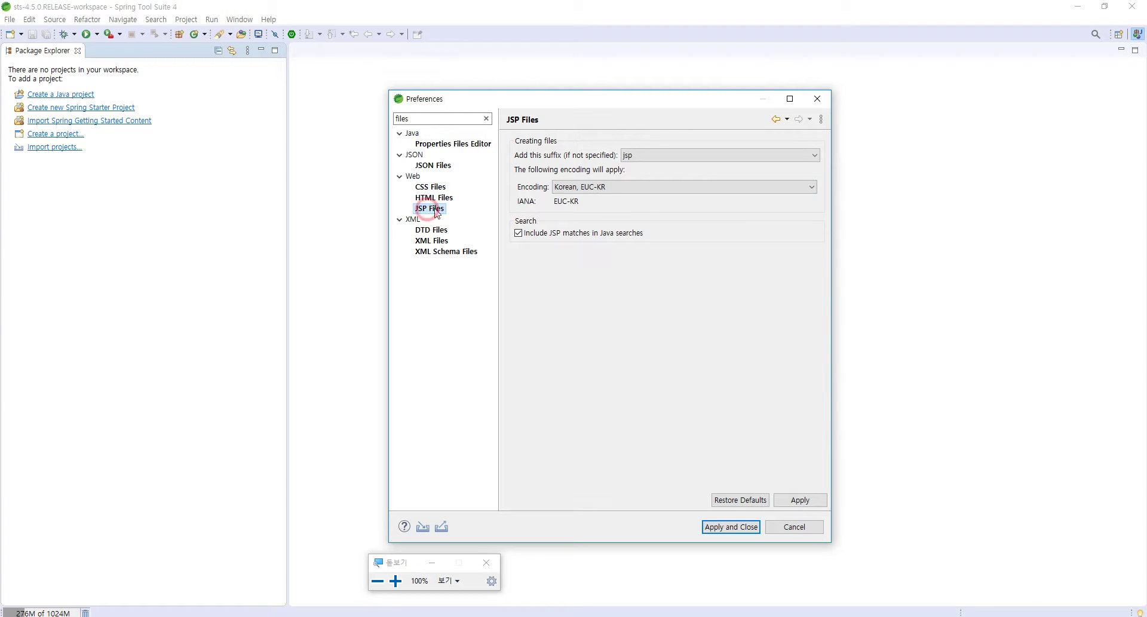
pyautogui.click(605, 187)
pyautogui.scroll(1, 606, 190)
pyautogui.click(604, 199)
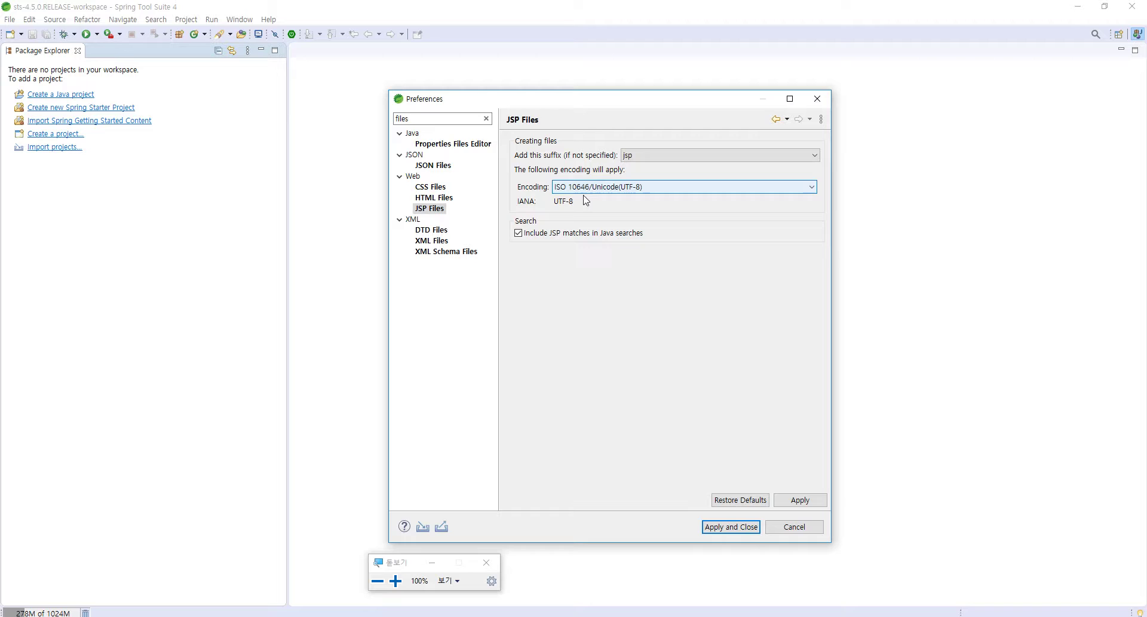
pyautogui.click(797, 499)
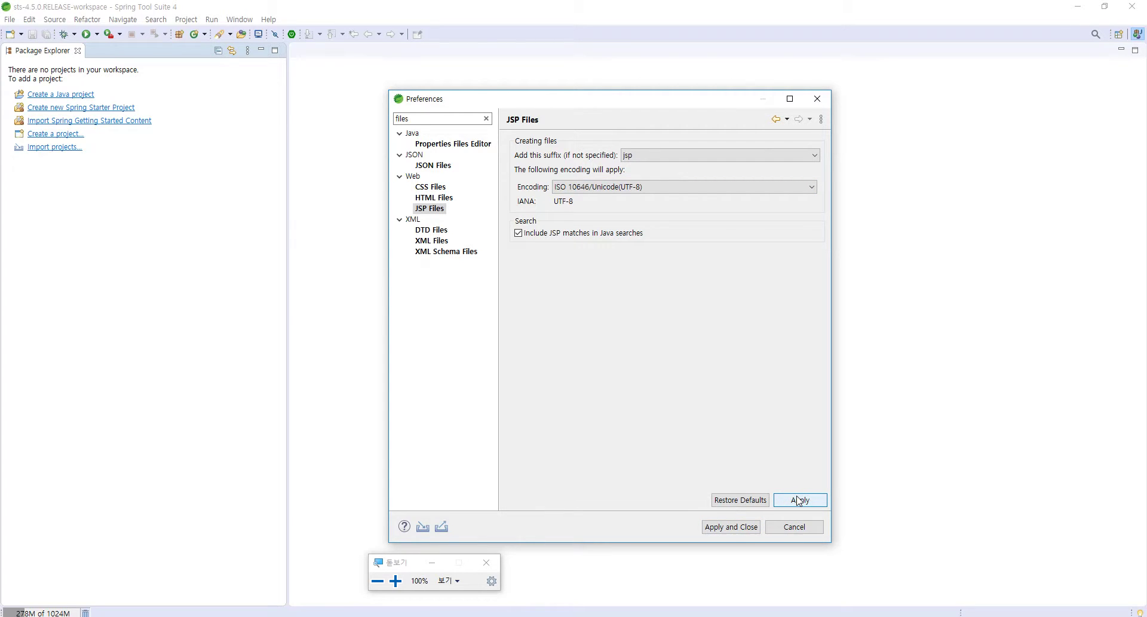
pyautogui.click(433, 165)
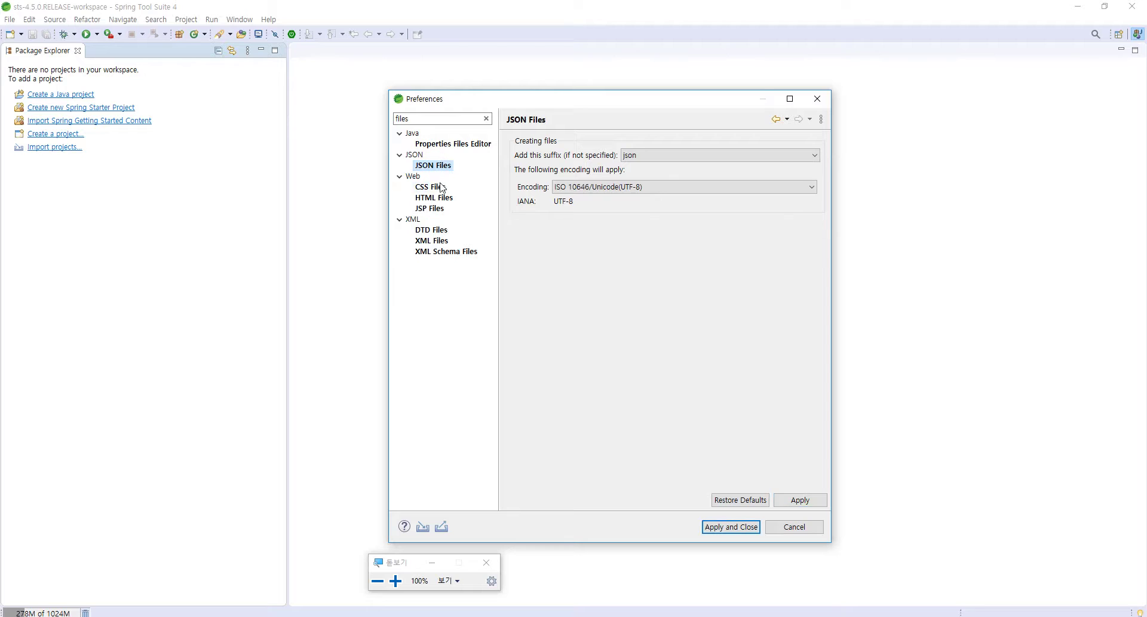
pyautogui.click(438, 188)
pyautogui.click(436, 198)
pyautogui.click(435, 209)
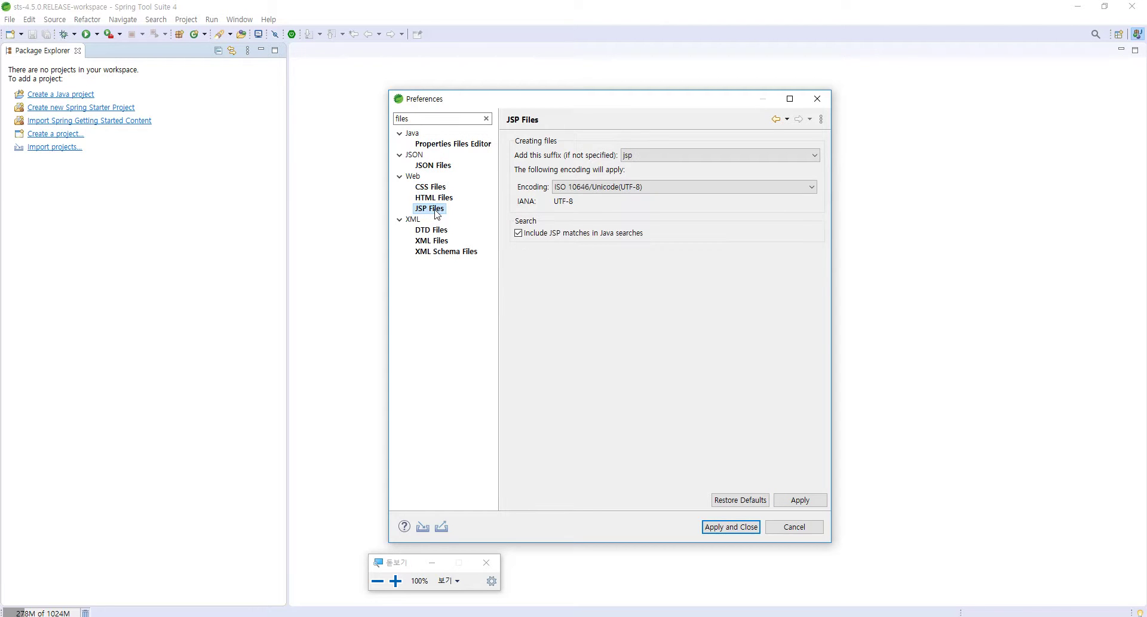
# Filter the preferences for "font" and show the Colors and Fonts settings.
pyautogui.click(452, 118)
pyautogui.click(453, 119)
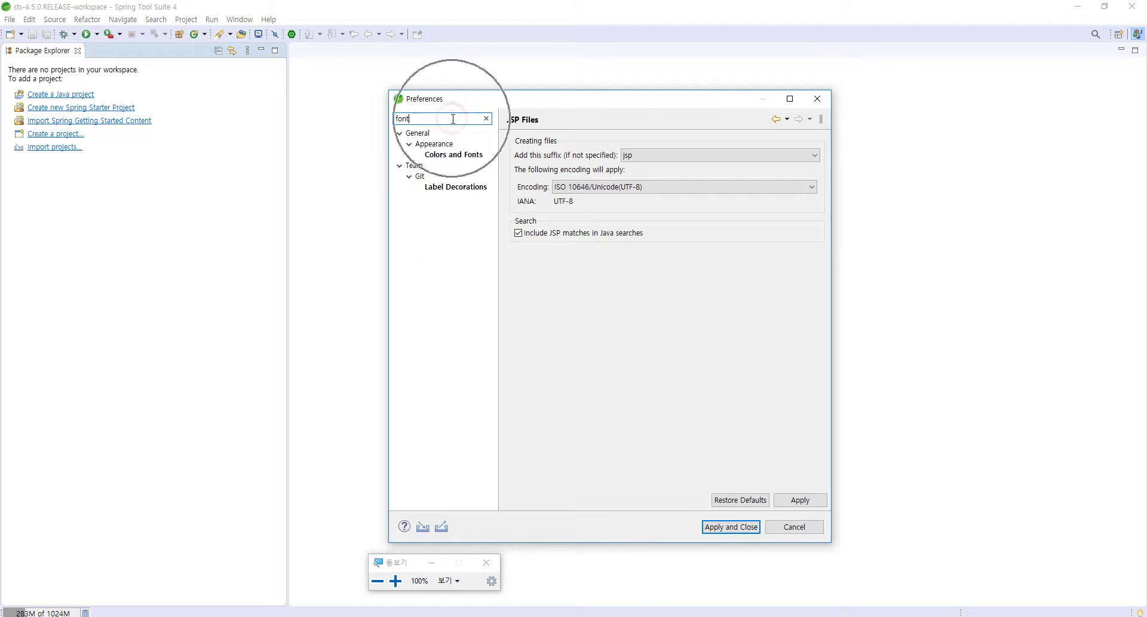
pyautogui.click(457, 155)
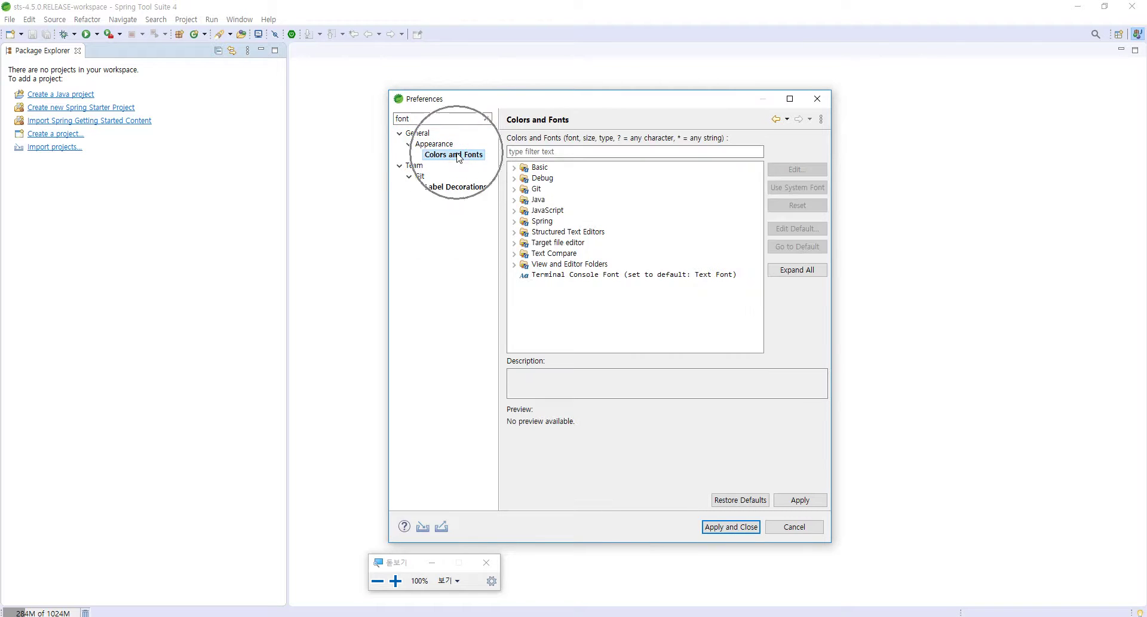
pyautogui.click(458, 157)
pyautogui.click(461, 156)
pyautogui.click(454, 160)
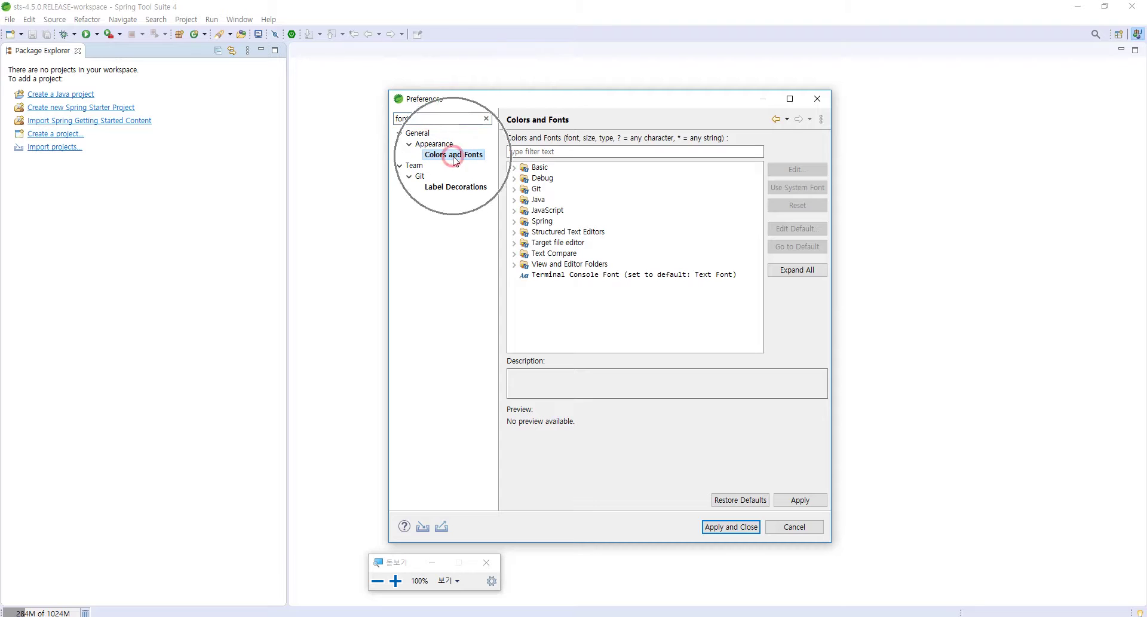
# Expand the Basic category and look through the colors and fonts it contains.
pyautogui.click(515, 168)
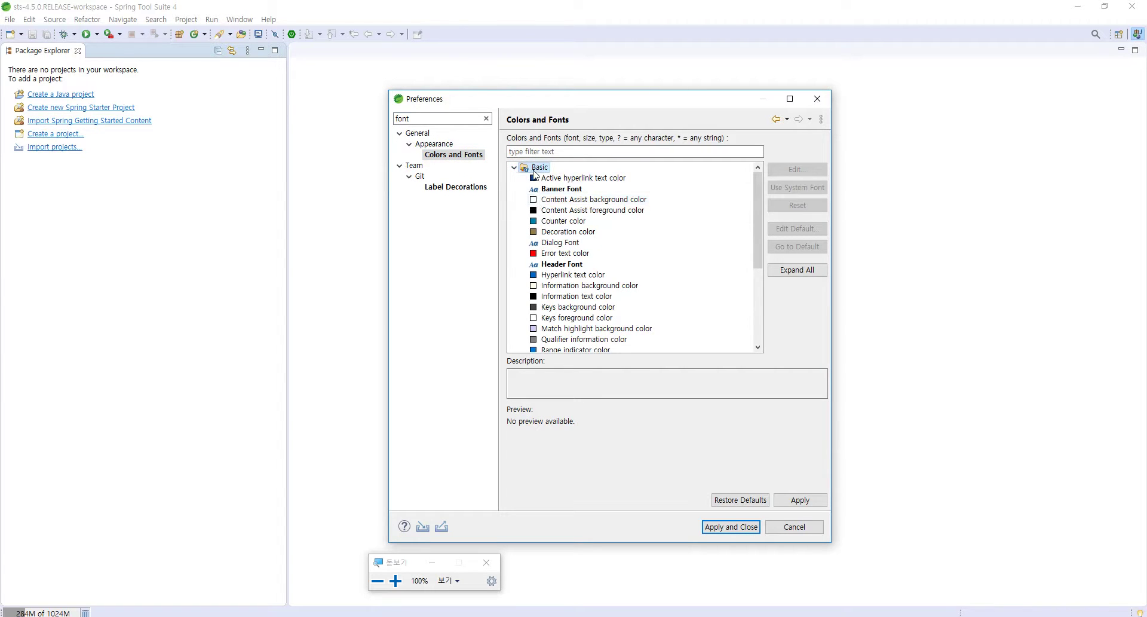
pyautogui.click(513, 168)
pyautogui.click(514, 168)
pyautogui.click(513, 168)
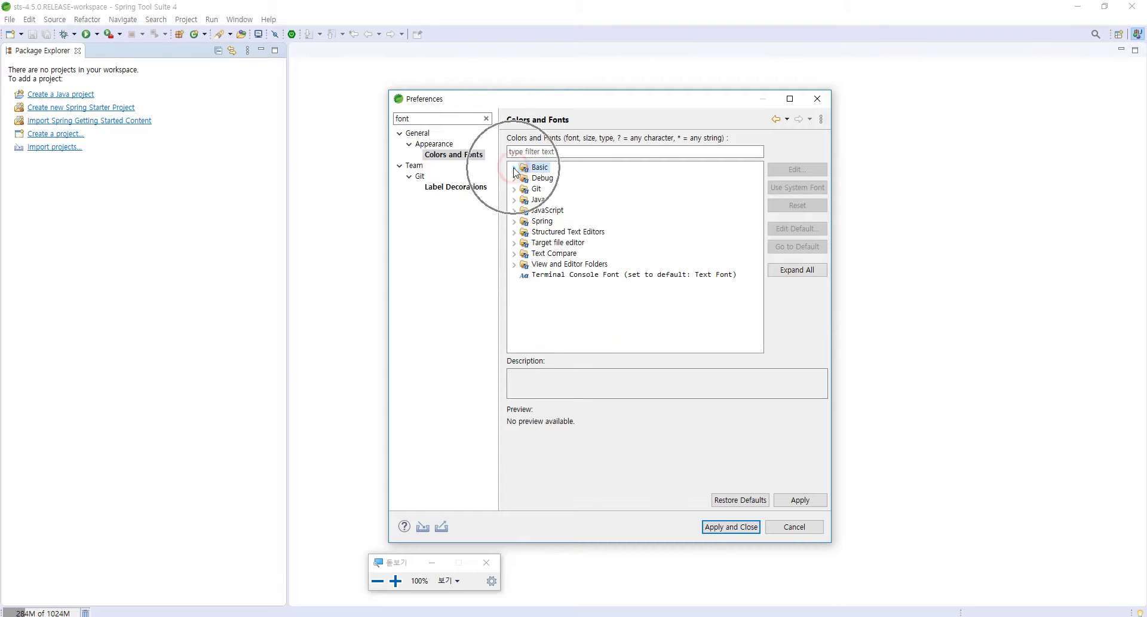
pyautogui.doubleClick(530, 168)
pyautogui.doubleClick(531, 168)
pyautogui.doubleClick(531, 168)
pyautogui.scroll(-1, 538, 179)
pyautogui.scroll(1, 562, 242)
pyautogui.scroll(-1, 568, 326)
pyautogui.scroll(1, 568, 325)
# Select Text Font in the Basic category of Colors and Fonts.
pyautogui.click(438, 118)
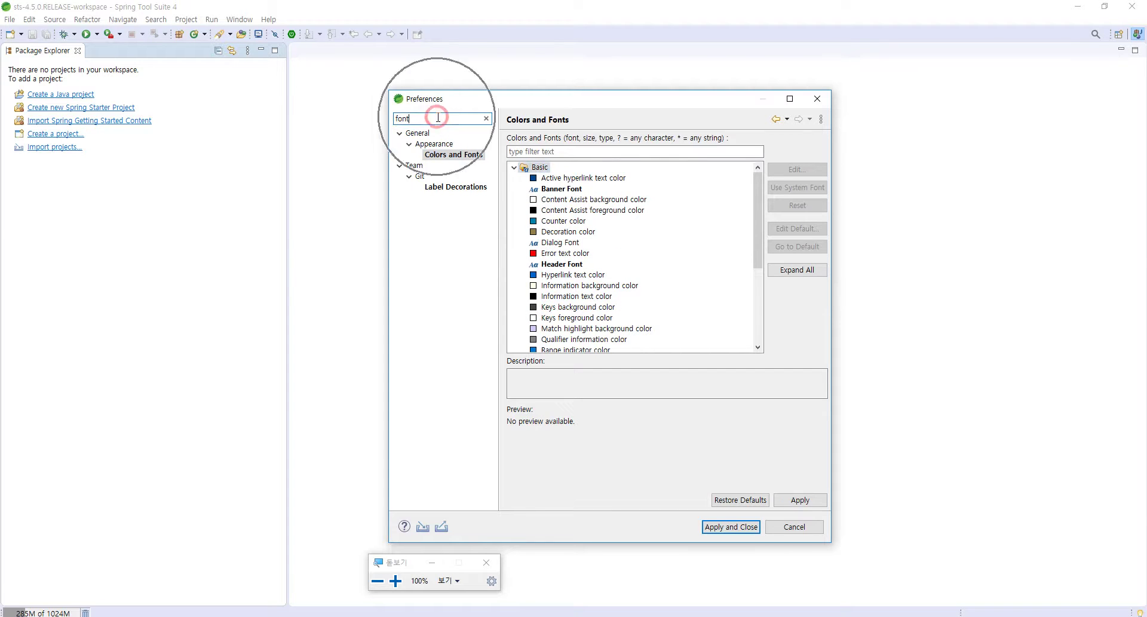
pyautogui.click(457, 154)
pyautogui.doubleClick(542, 169)
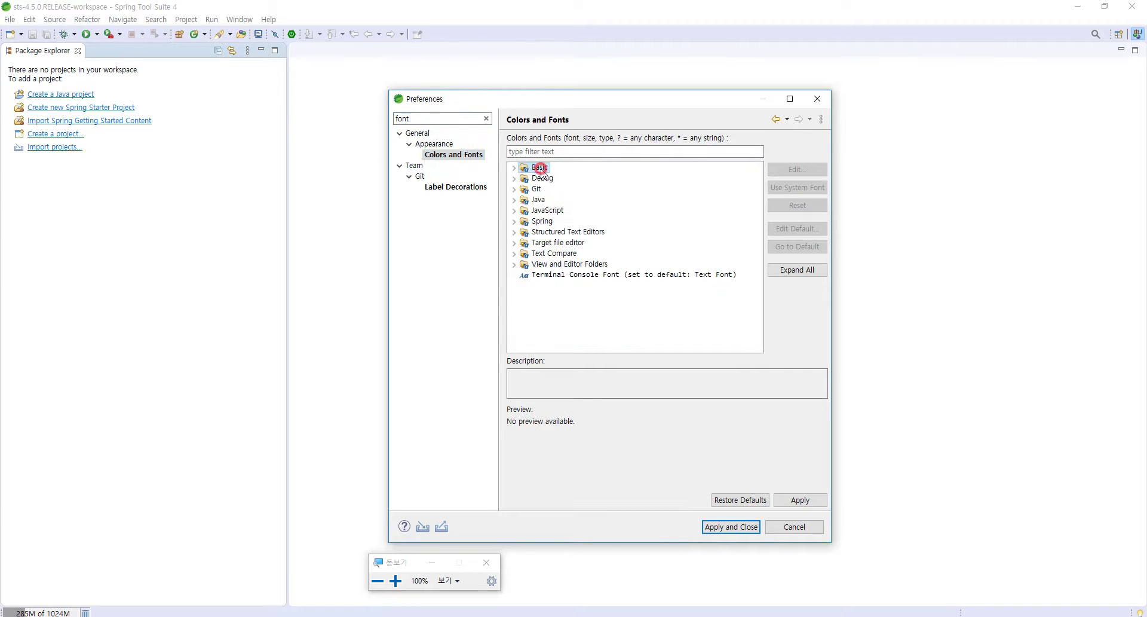
pyautogui.doubleClick(543, 170)
pyautogui.doubleClick(542, 170)
pyautogui.doubleClick(542, 170)
pyautogui.scroll(-3, 562, 302)
pyautogui.click(565, 276)
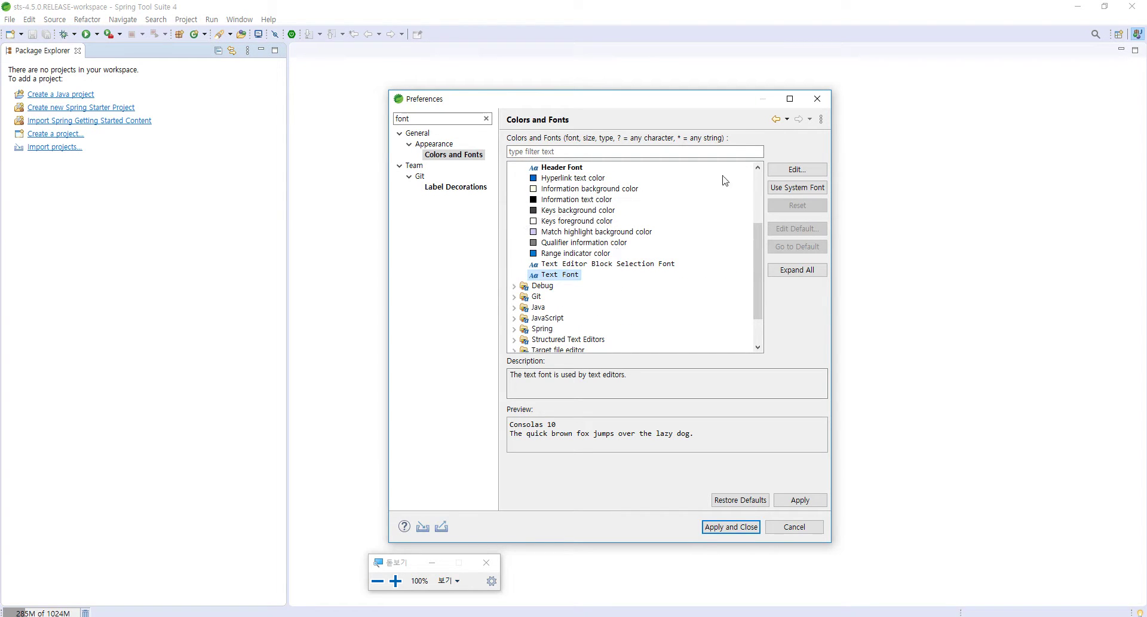
# Set the Text Font to D2Coding, bold (굵게), size 18, and apply it.
pyautogui.click(795, 170)
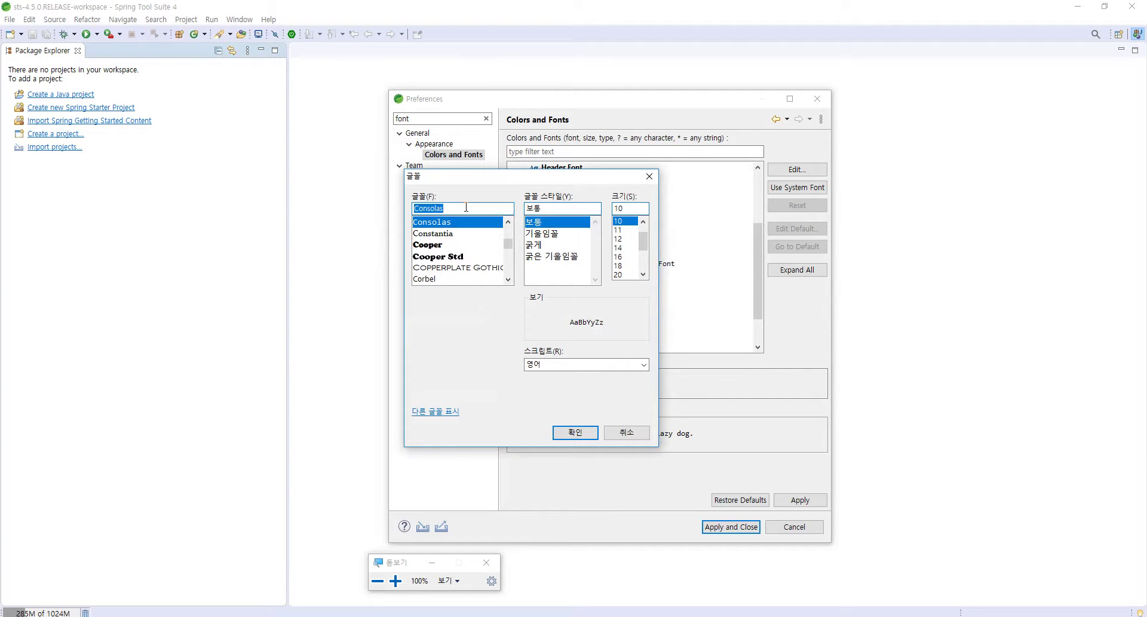
pyautogui.write('d2')
pyautogui.click(445, 222)
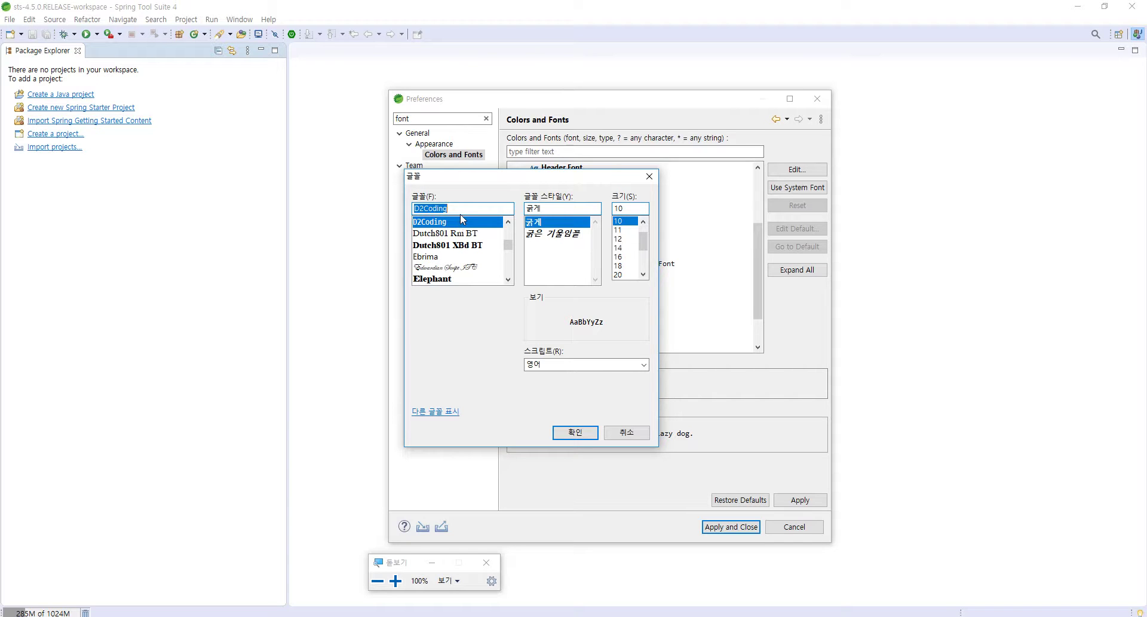
pyautogui.click(625, 265)
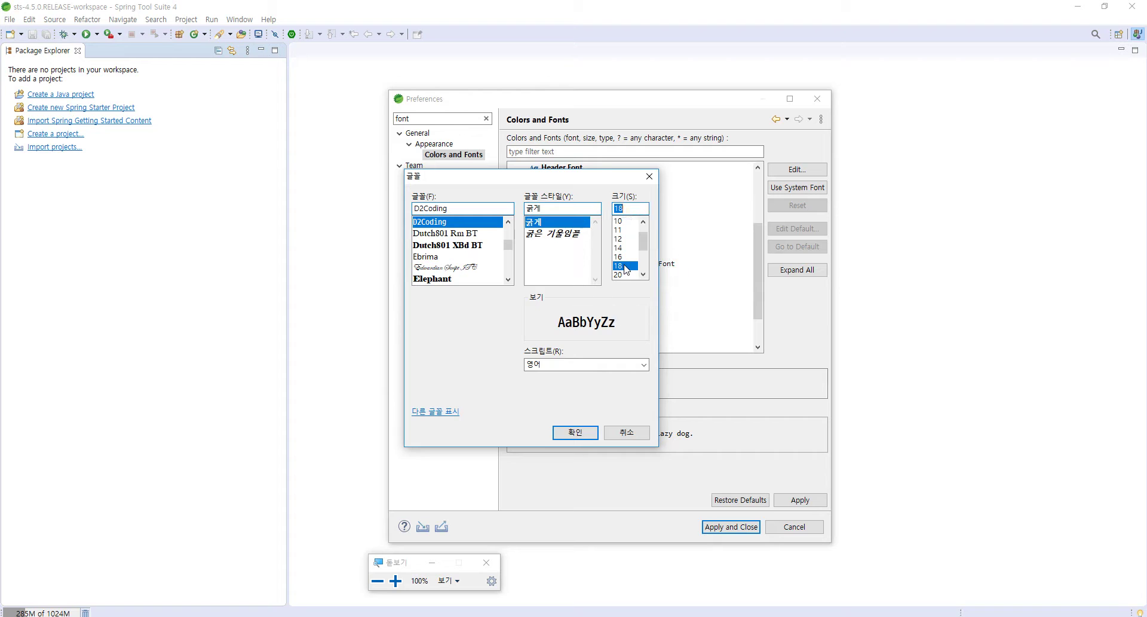
pyautogui.click(574, 432)
pyautogui.click(793, 499)
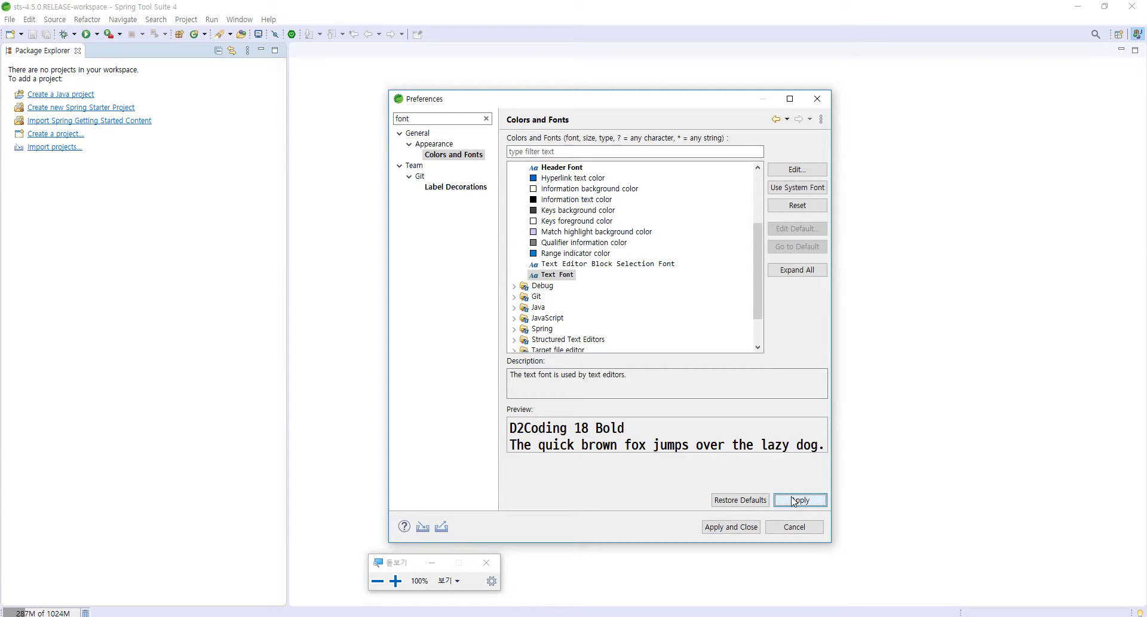
# Filter the preferences for "jre", show the Installed JREs settings and select the jre1.8.0_221 entry.
pyautogui.click(454, 118)
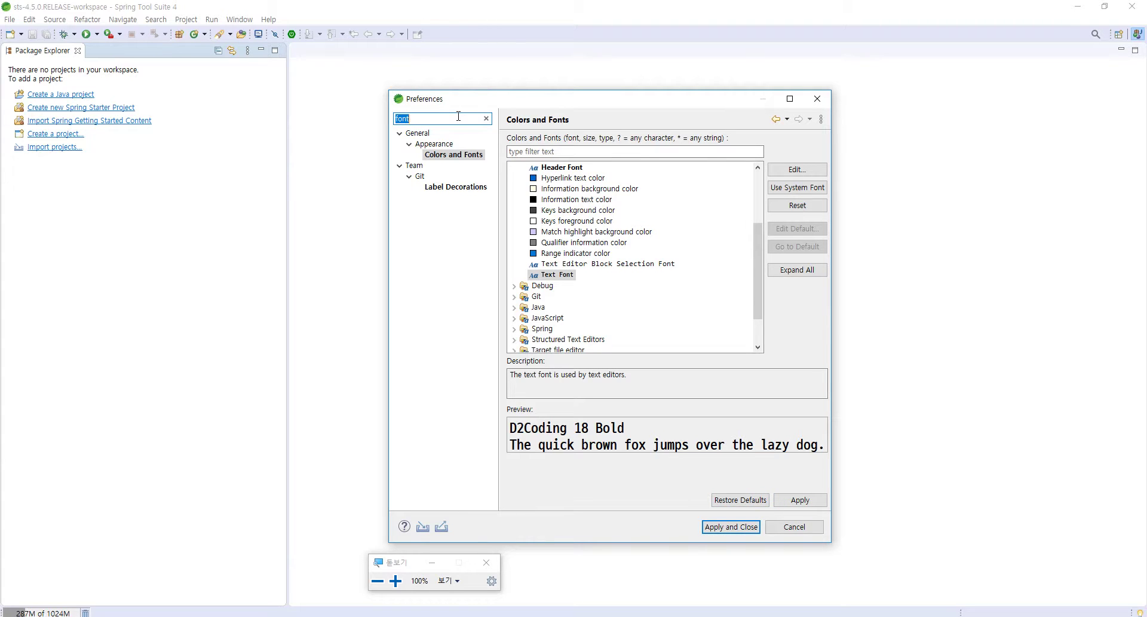
pyautogui.write('jre')
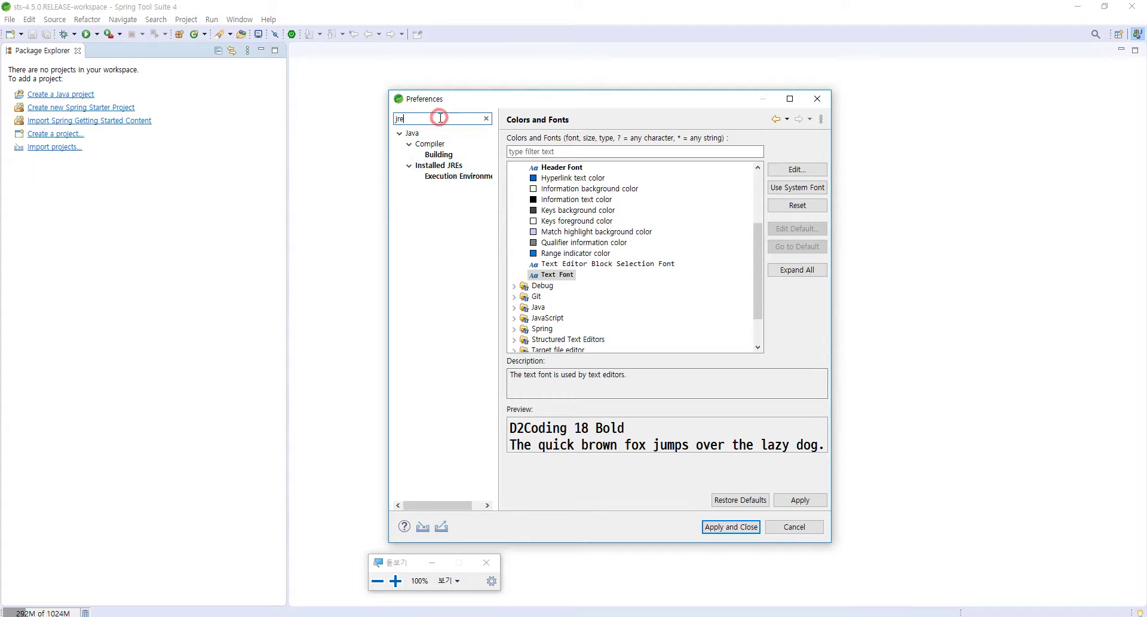
pyautogui.click(446, 166)
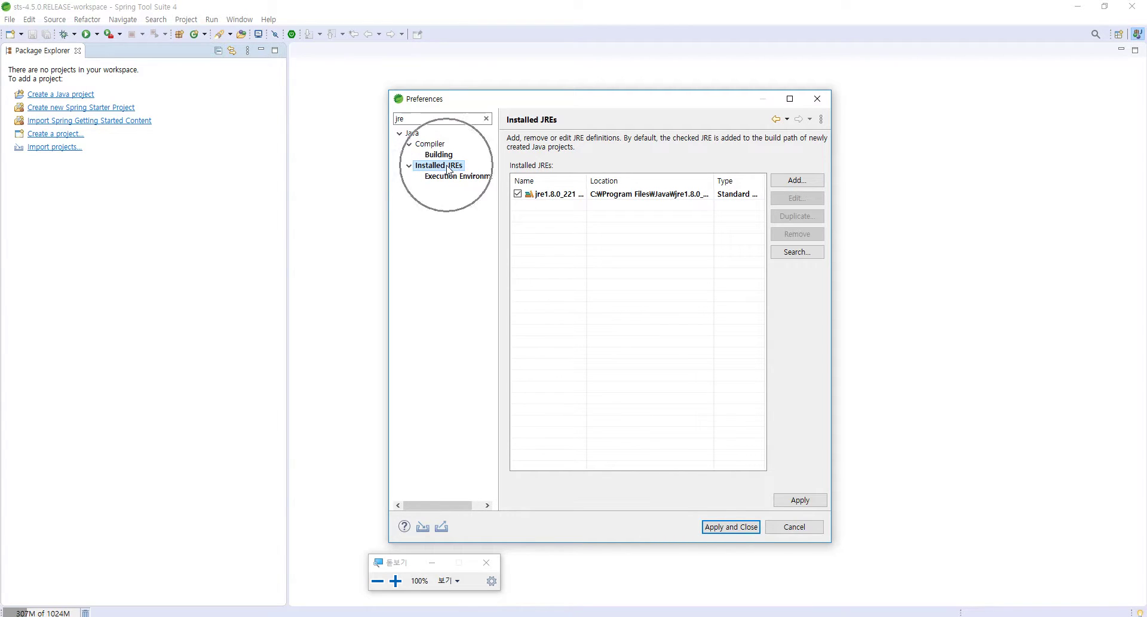
pyautogui.click(566, 201)
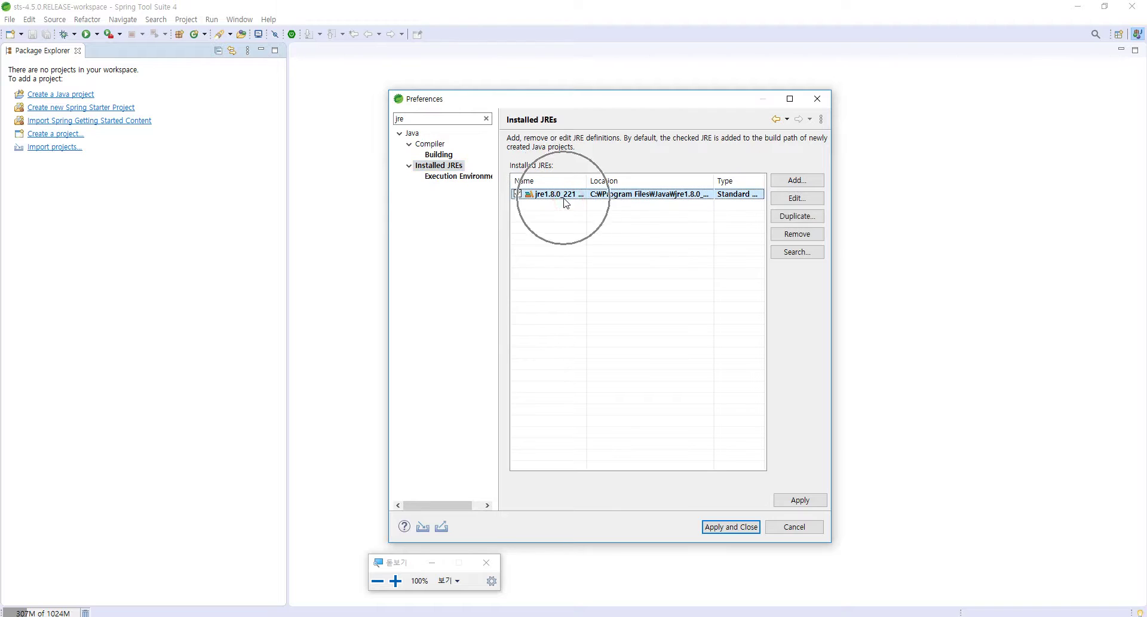
pyautogui.click(428, 120)
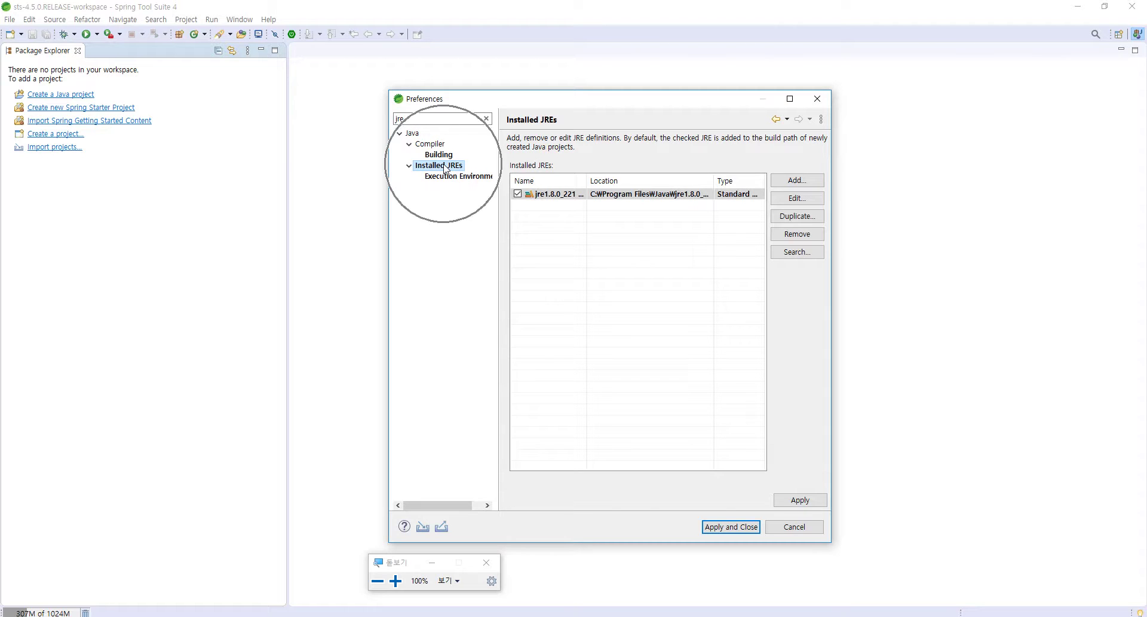
# Edit the installed jre1.8.0_221 entry and set its JRE home to C:\Program Files\Java\jdk1.8.0_221.
pyautogui.click(577, 195)
pyautogui.click(790, 201)
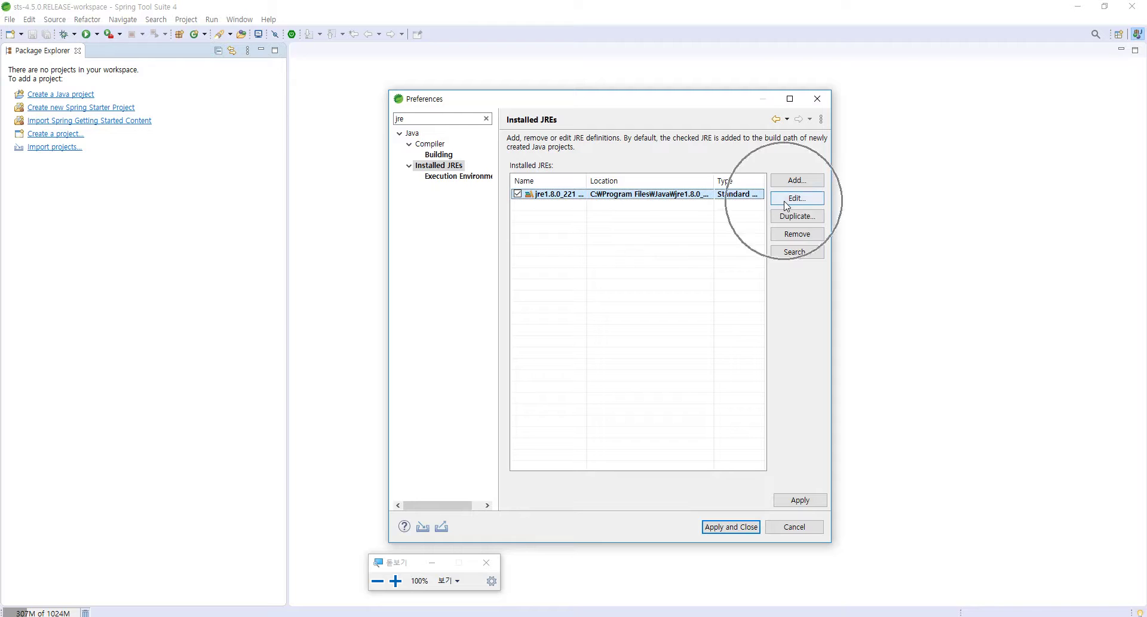
pyautogui.click(789, 201)
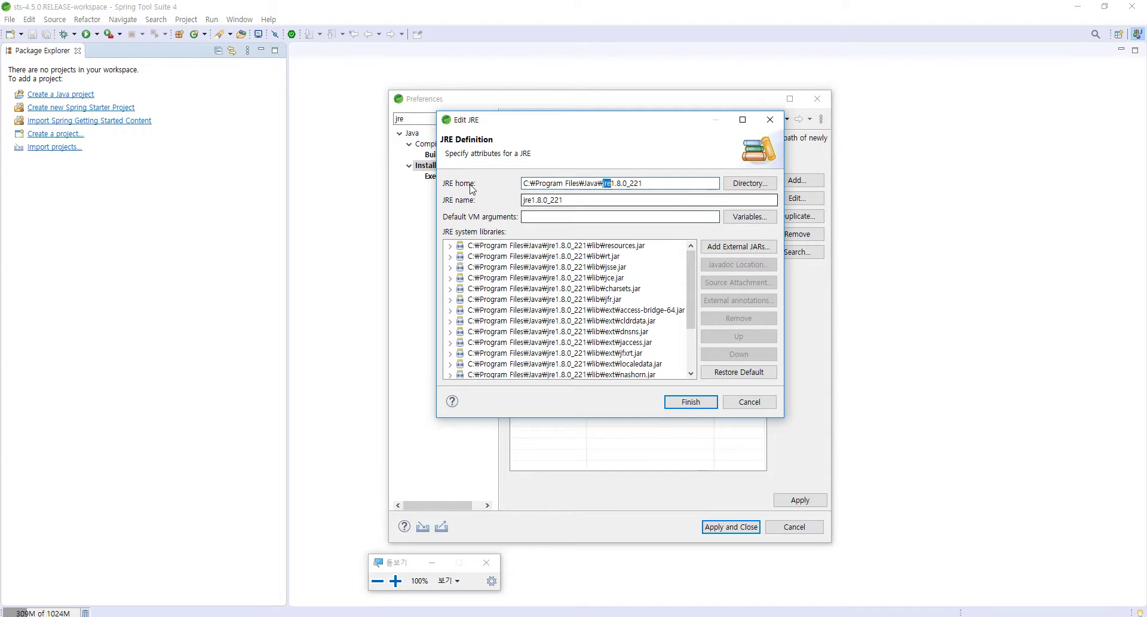
pyautogui.press('super+plus')
pyautogui.press('super+plus')
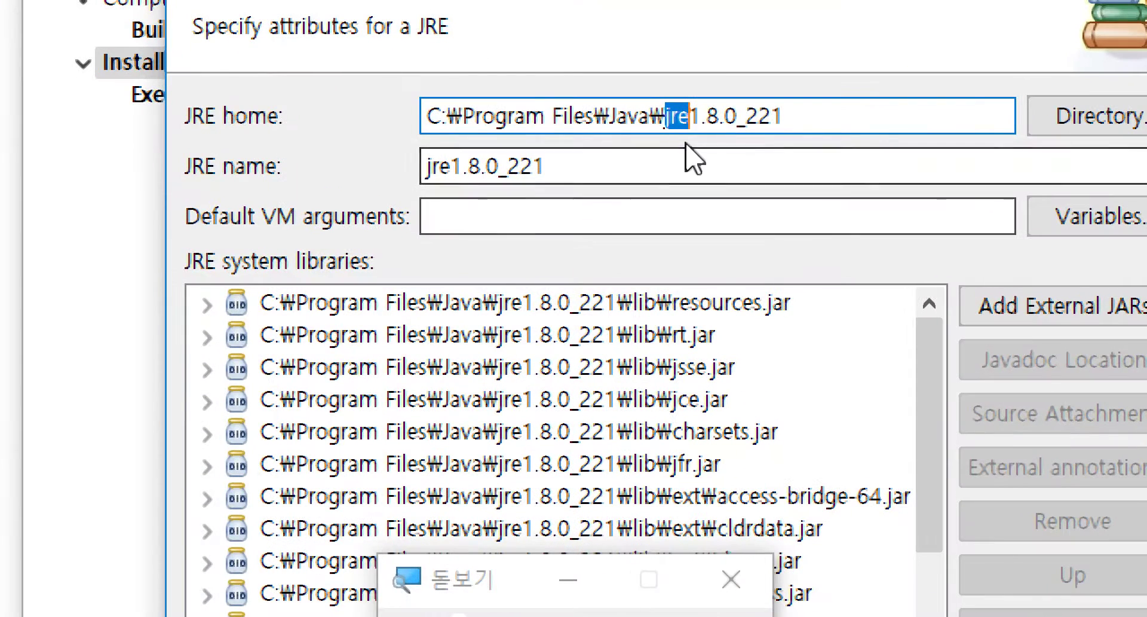
pyautogui.write('jdk')
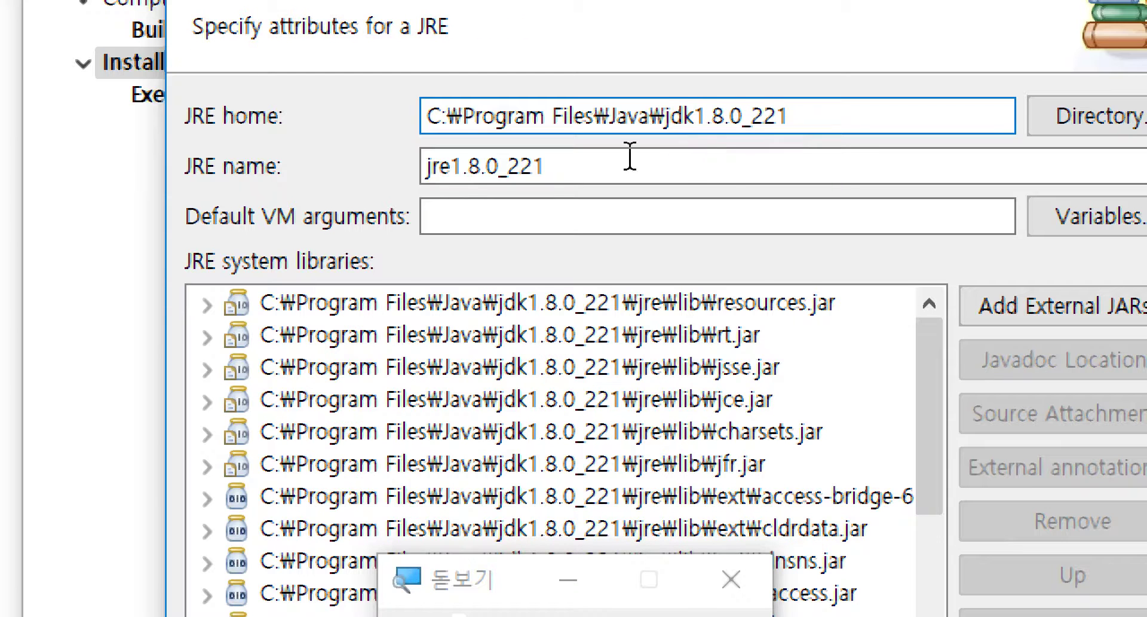
# Set the JRE name to jdk1.8.0_221, finish the edit, and apply and close the preferences.
pyautogui.moveTo(452, 166); pyautogui.dragTo(311, 167)
pyautogui.write('jdk')
pyautogui.press('super+minus')
pyautogui.press('super+minus')
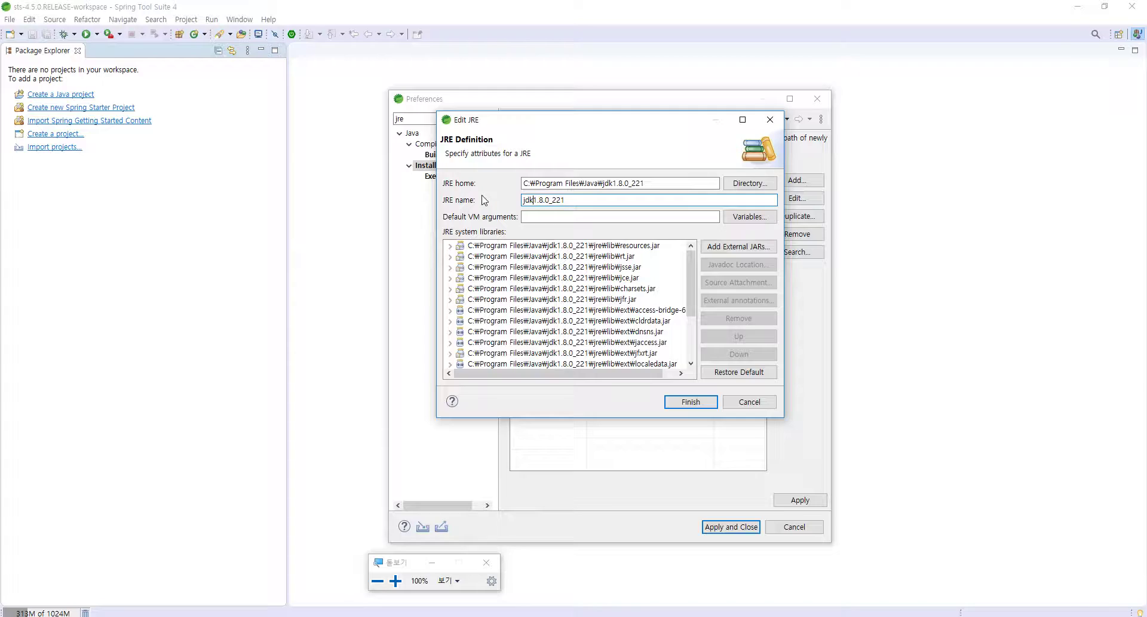
pyautogui.click(691, 403)
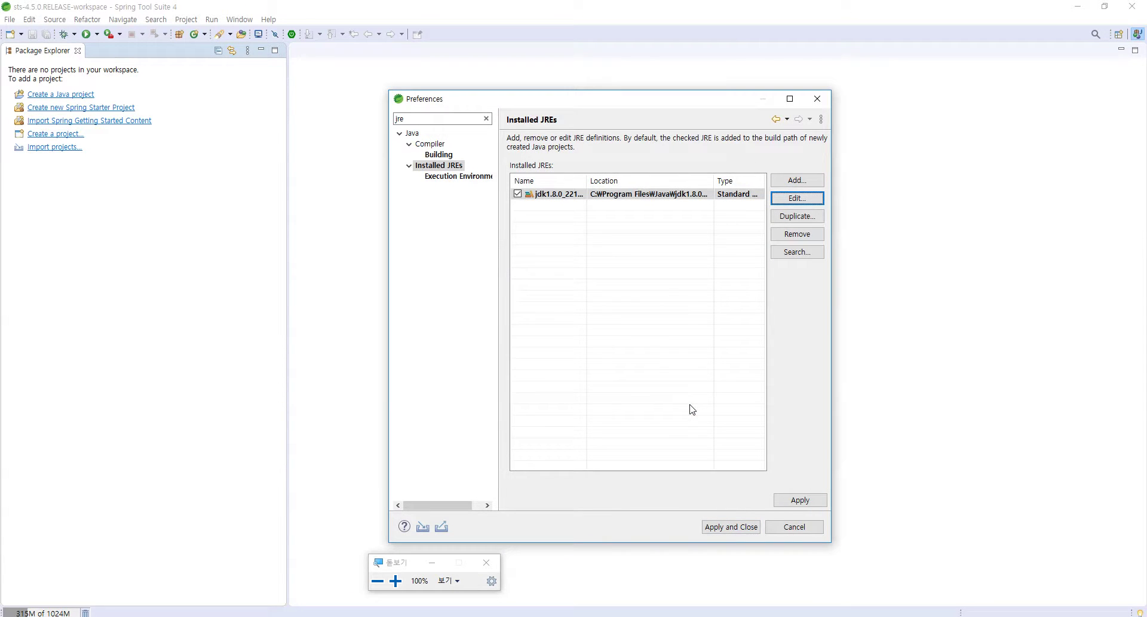
pyautogui.click(802, 504)
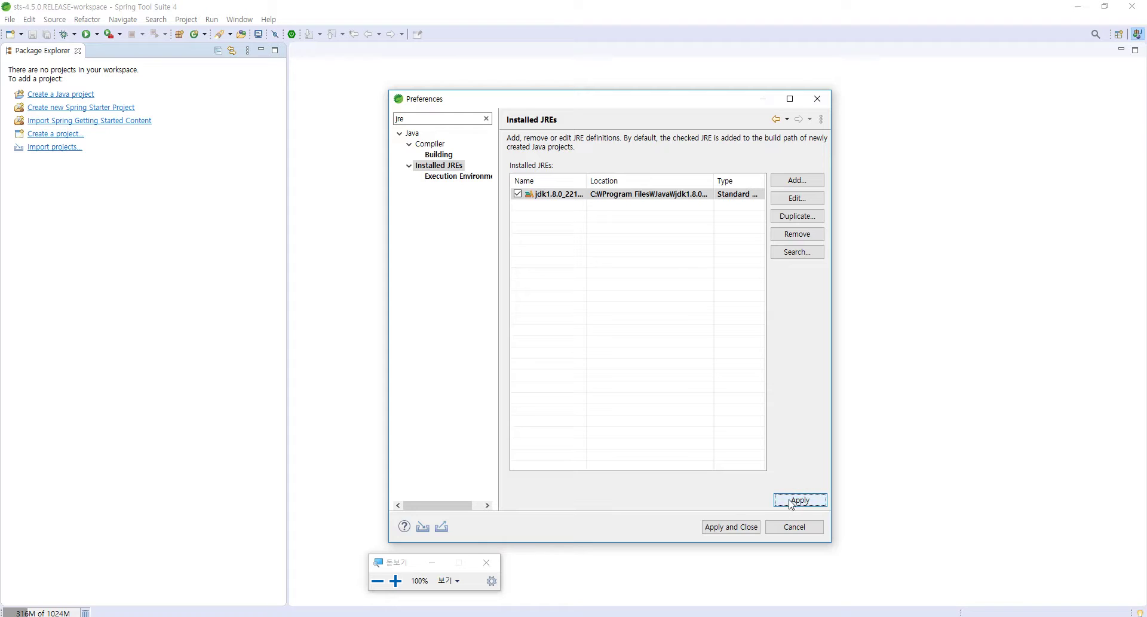
pyautogui.click(804, 508)
pyautogui.doubleClick(440, 118)
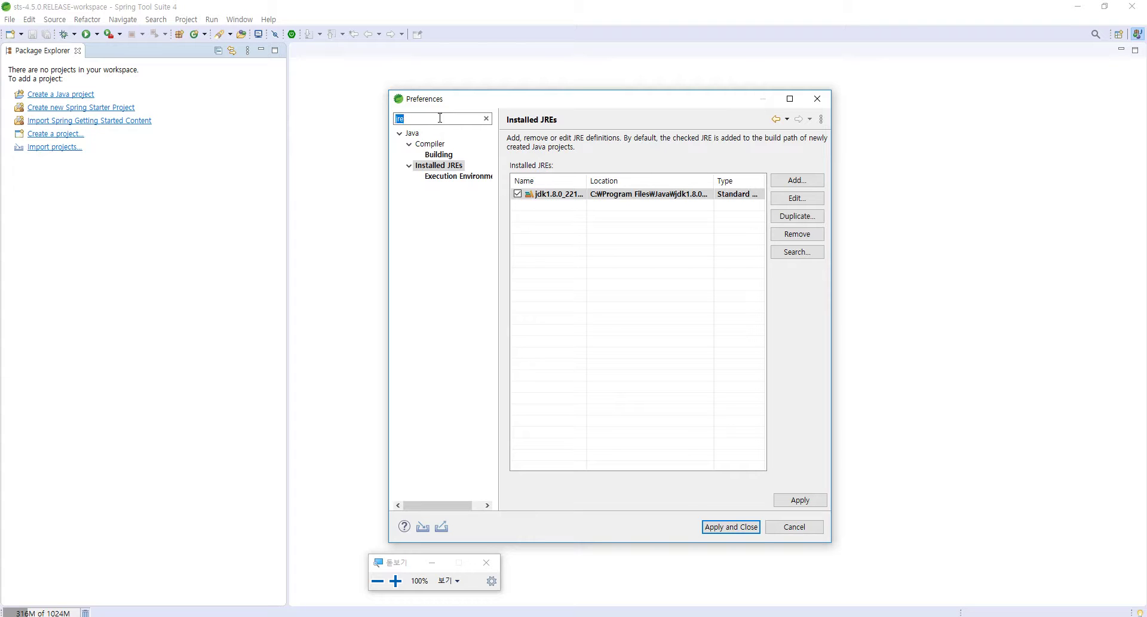
pyautogui.click(732, 527)
# Switch to the Notepad checklist and mark the "sts 세팅" line with [완료].
pyautogui.click(218, 616)
pyautogui.click(362, 527)
pyautogui.press('Return')
pyautogui.press('Return')
pyautogui.press('Return')
pyautogui.press('Return')
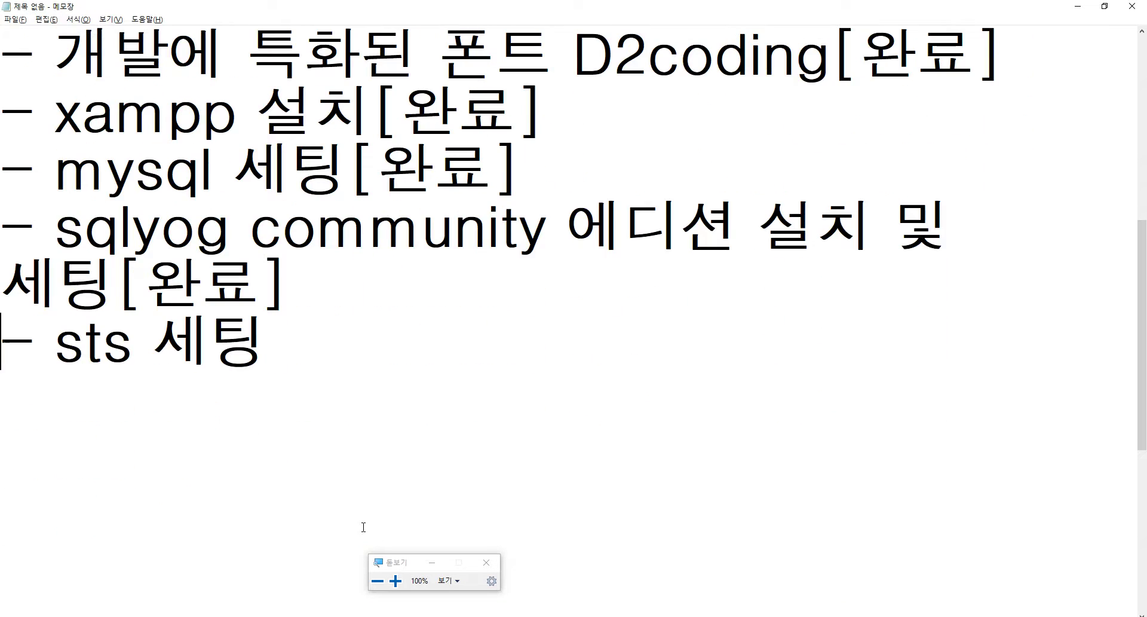
pyautogui.write('[]')
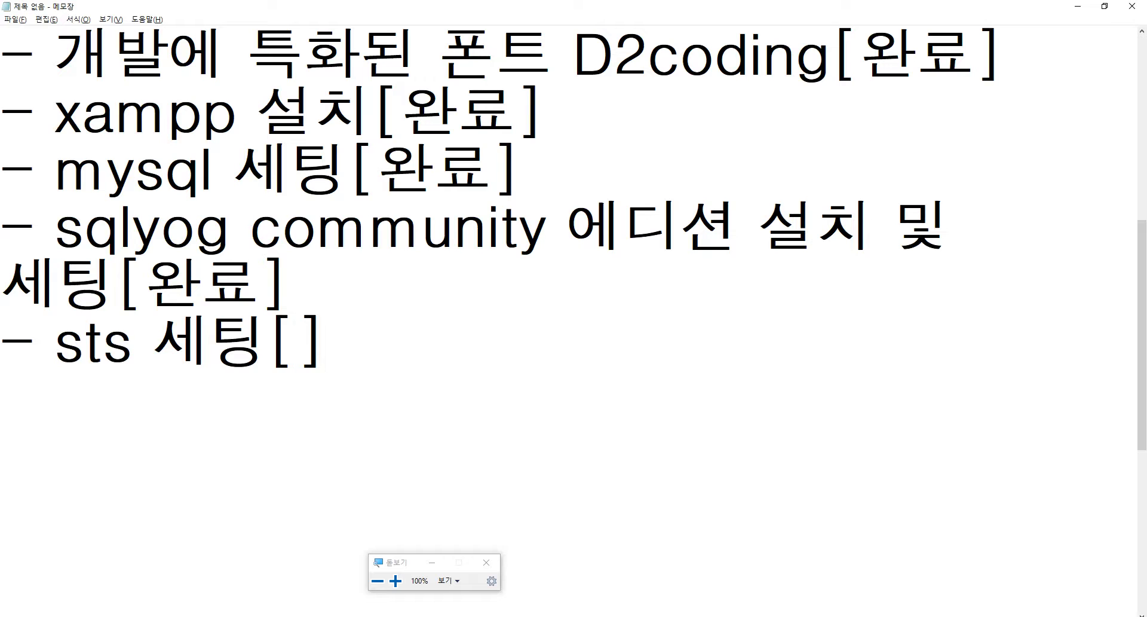
pyautogui.write('완료')
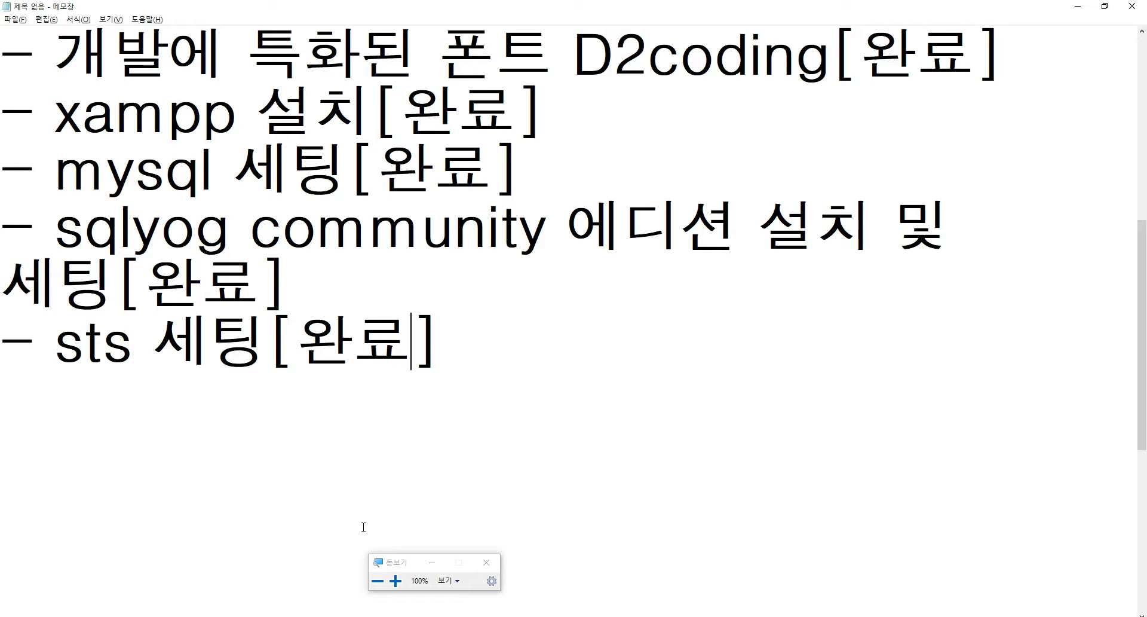
pyautogui.press('Return')
# Switch to Chrome and open codepen.io/pen in a new tab.
pyautogui.moveTo(158, 614)
pyautogui.click(223, 570)
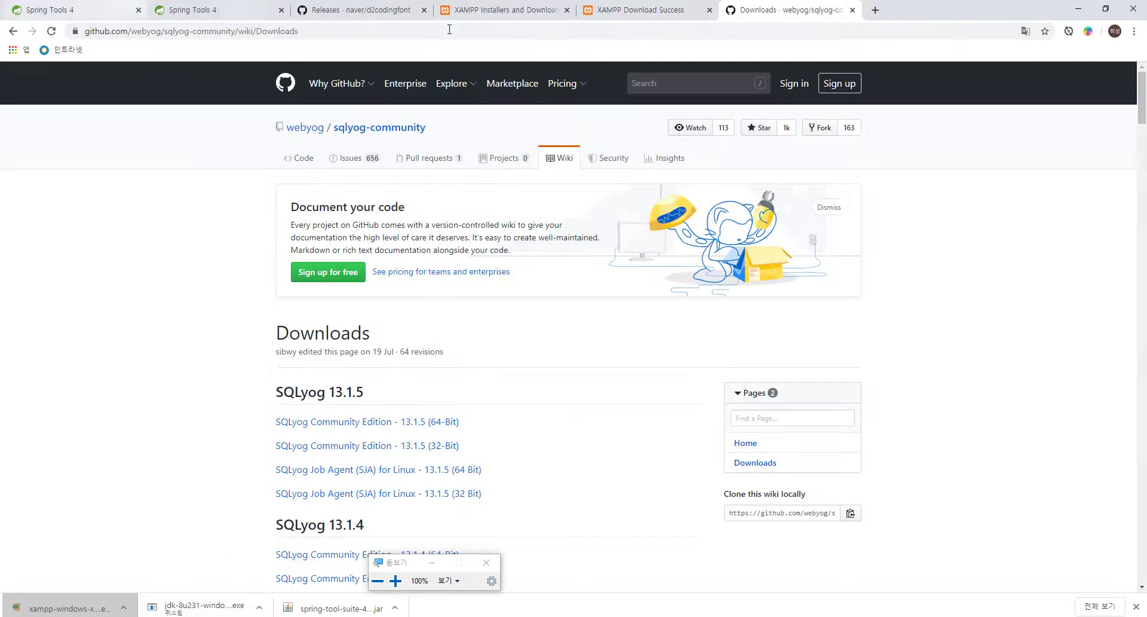
pyautogui.click(881, 13)
pyautogui.write('codepen.io/pen')
pyautogui.press('Return')
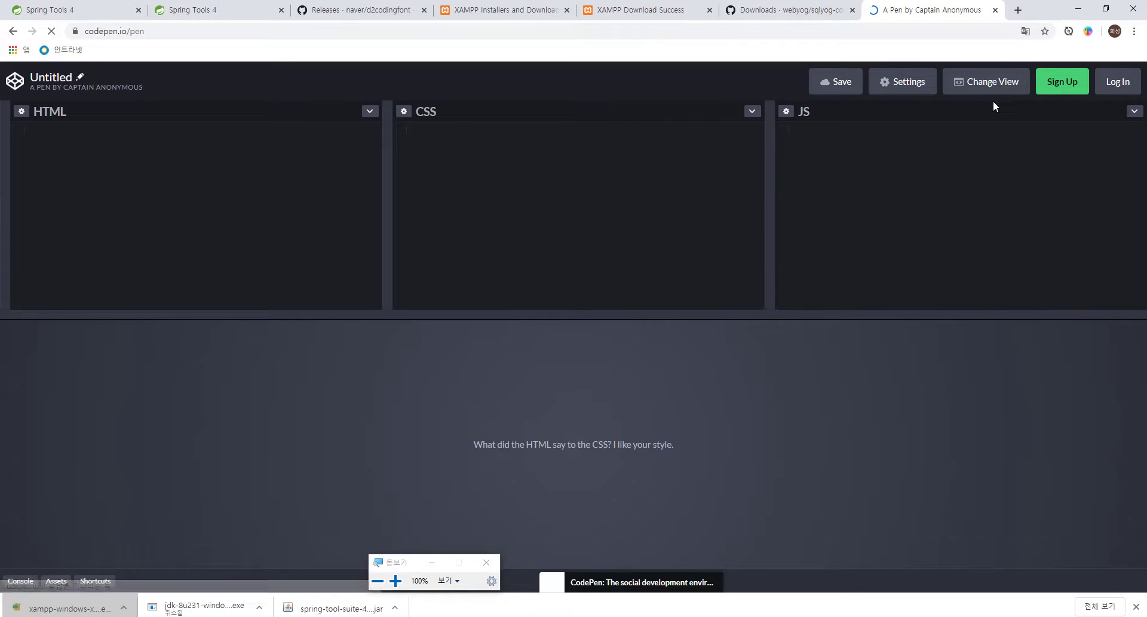
# Change the pen's editor layout to stacked editors beside the result, widen them and expand the HTML editor.
pyautogui.click(989, 84)
pyautogui.click(864, 143)
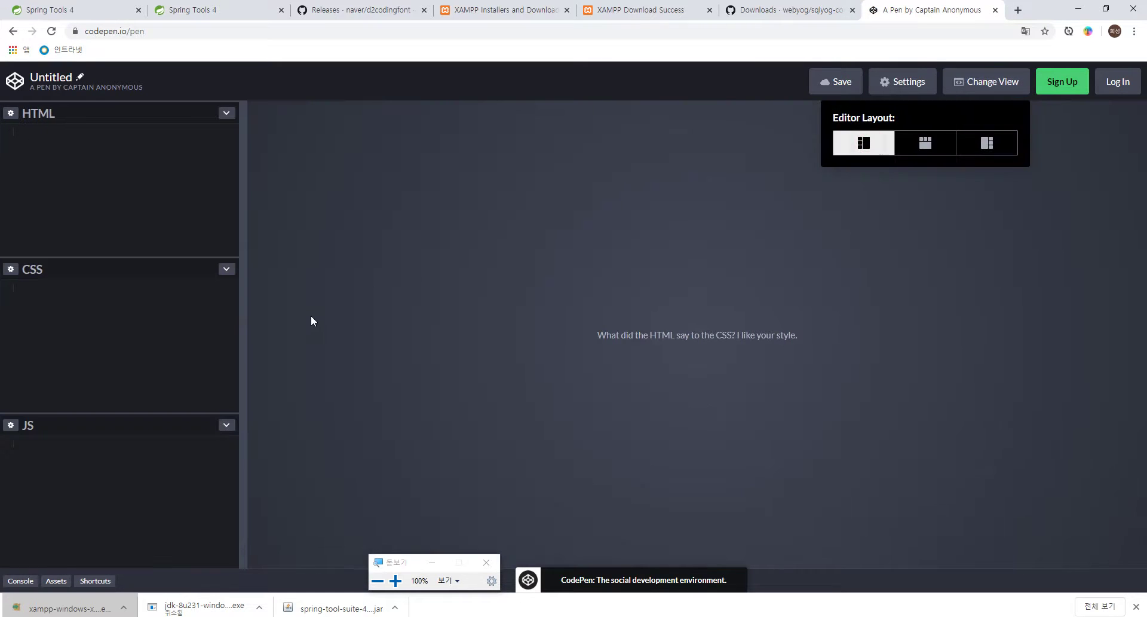
pyautogui.moveTo(249, 347); pyautogui.dragTo(814, 343)
pyautogui.doubleClick(530, 268)
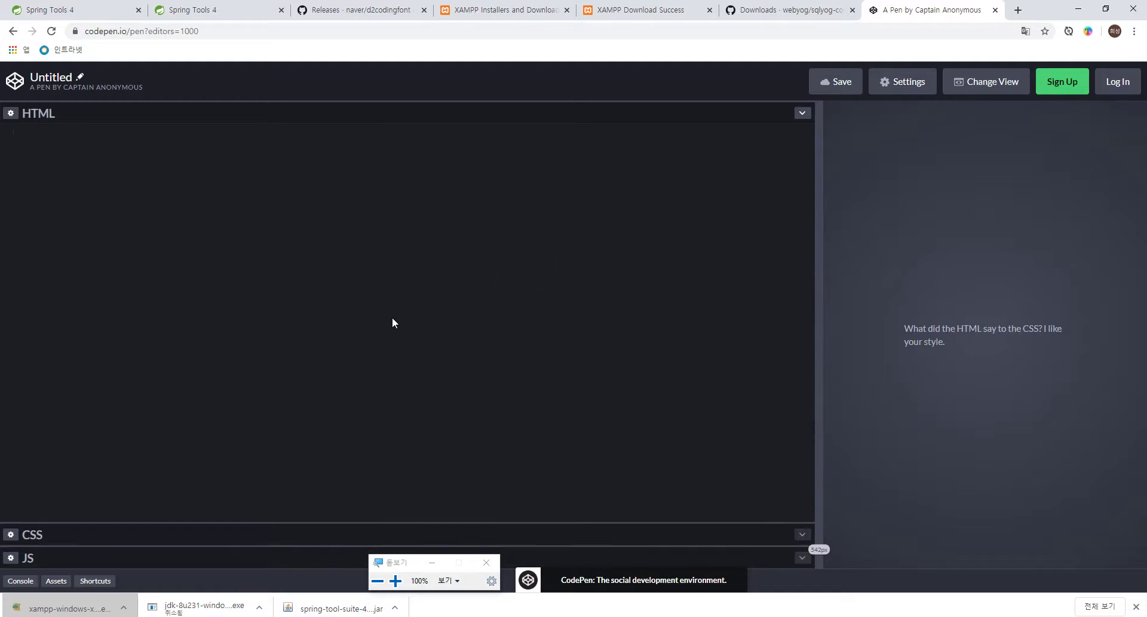
pyautogui.hotkey('ctrl', '+')
pyautogui.hotkey('ctrl', '+')
pyautogui.hotkey('ctrl', '+')
pyautogui.hotkey('ctrl', '+')
# Write the Emmet abbreviation ul>li*4>a[href="#"]{1차 메뉴 아이템 $} in the HTML editor and expand it.
pyautogui.write('ul>')
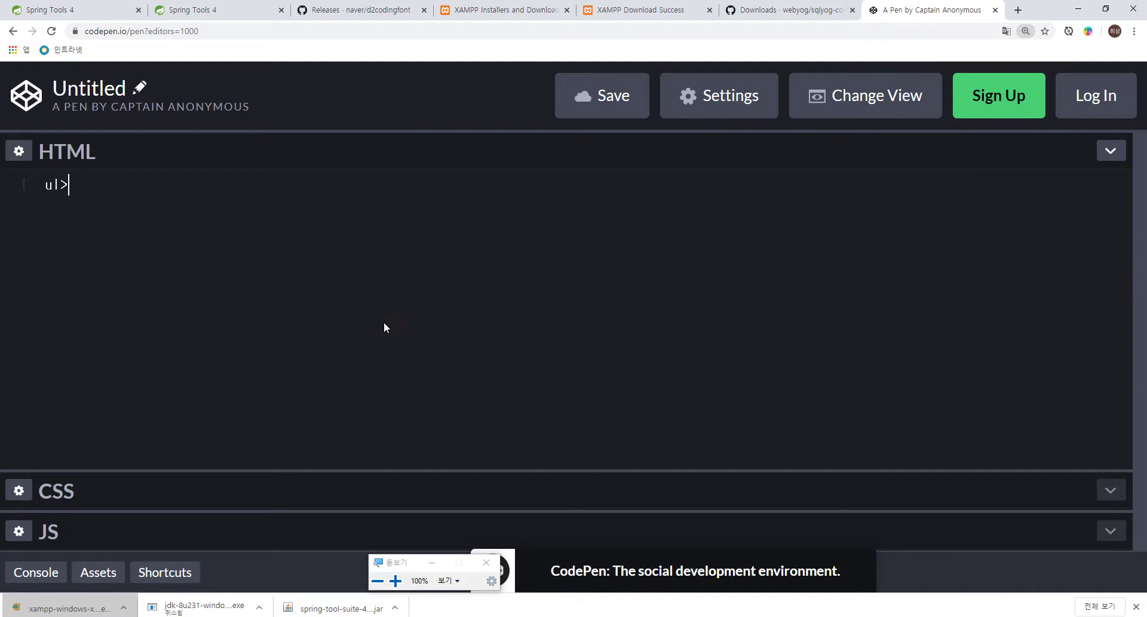
pyautogui.write('lui')
pyautogui.hotkey('ctrl', '+')
pyautogui.hotkey('ctrl', '+')
pyautogui.hotkey('ctrl', '+')
pyautogui.hotkey('ctrl', '+')
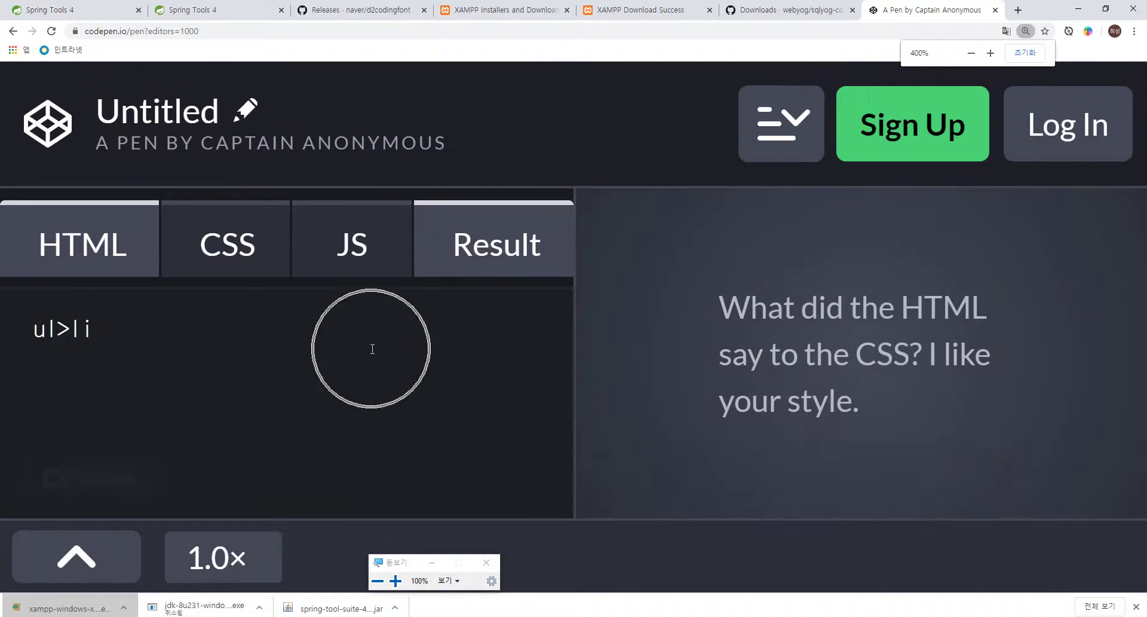
pyautogui.write('*4>a[href="#"]{1')
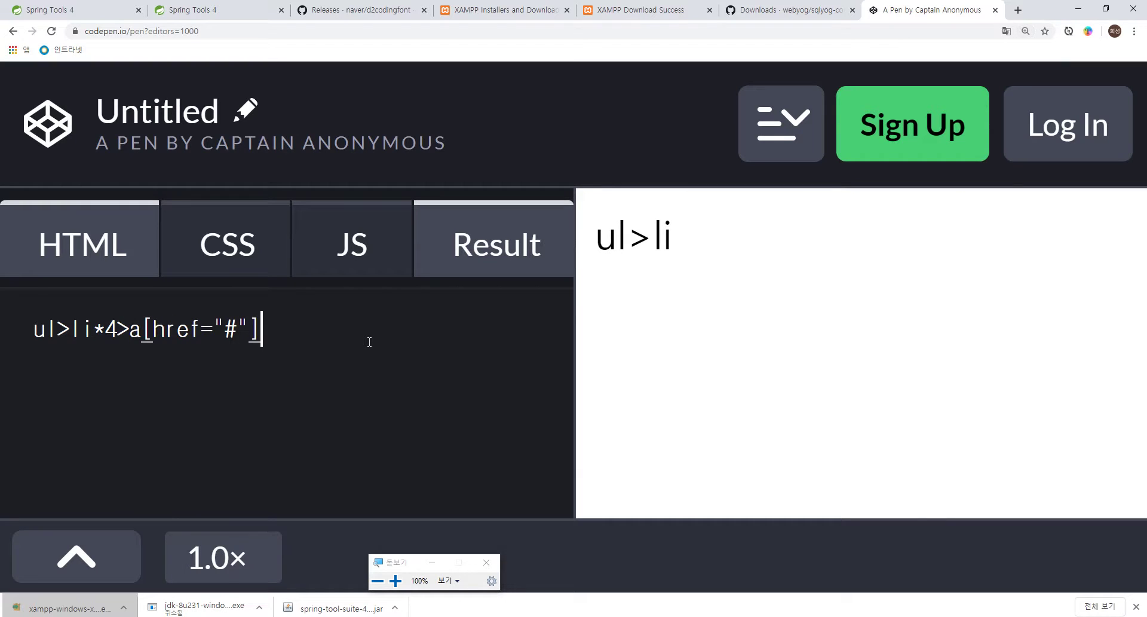
pyautogui.write('차 메뉴 아이템 $')
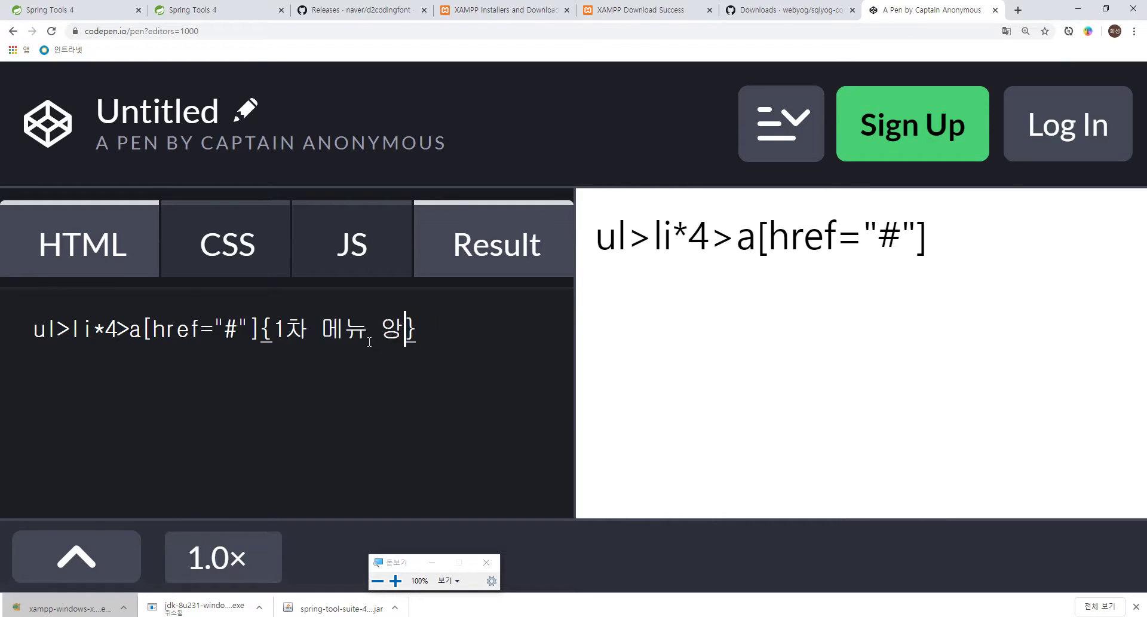
pyautogui.press('Tab')
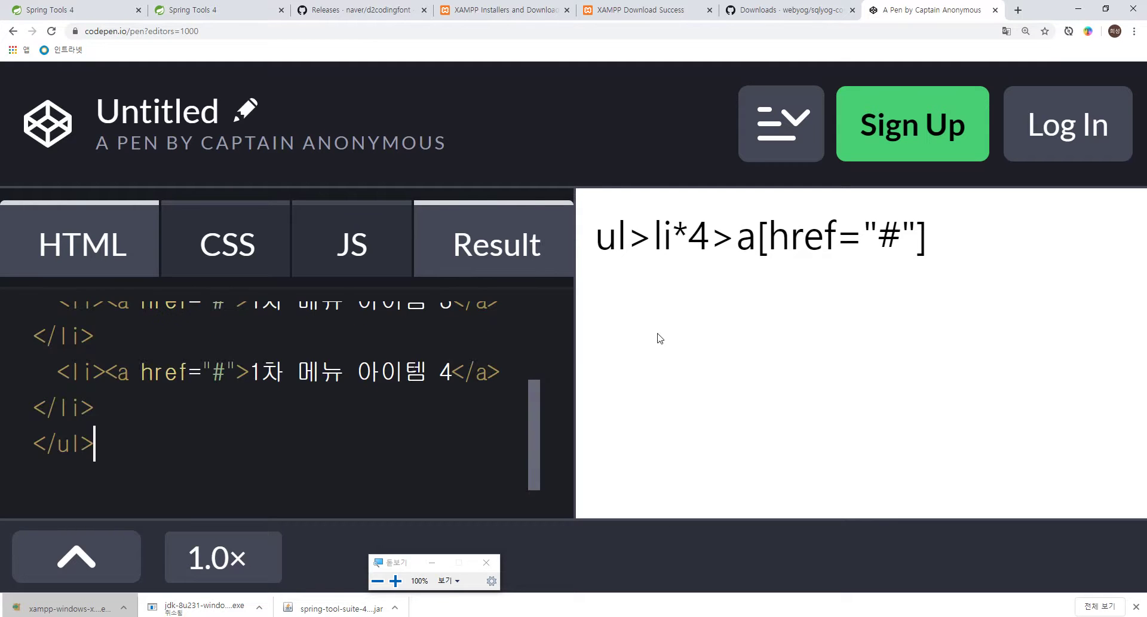
# Look over the expanded list markup in the HTML editor, then select all of it and delete it.
pyautogui.hotkey('ctrl', '-')
pyautogui.hotkey('ctrl', '-')
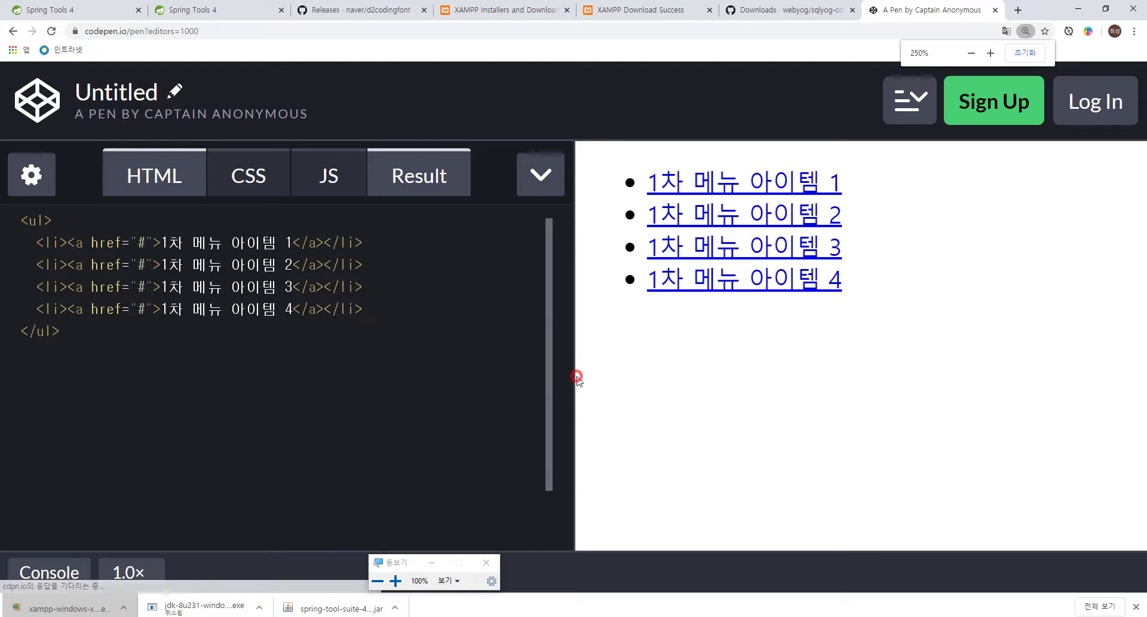
pyautogui.click(191, 226)
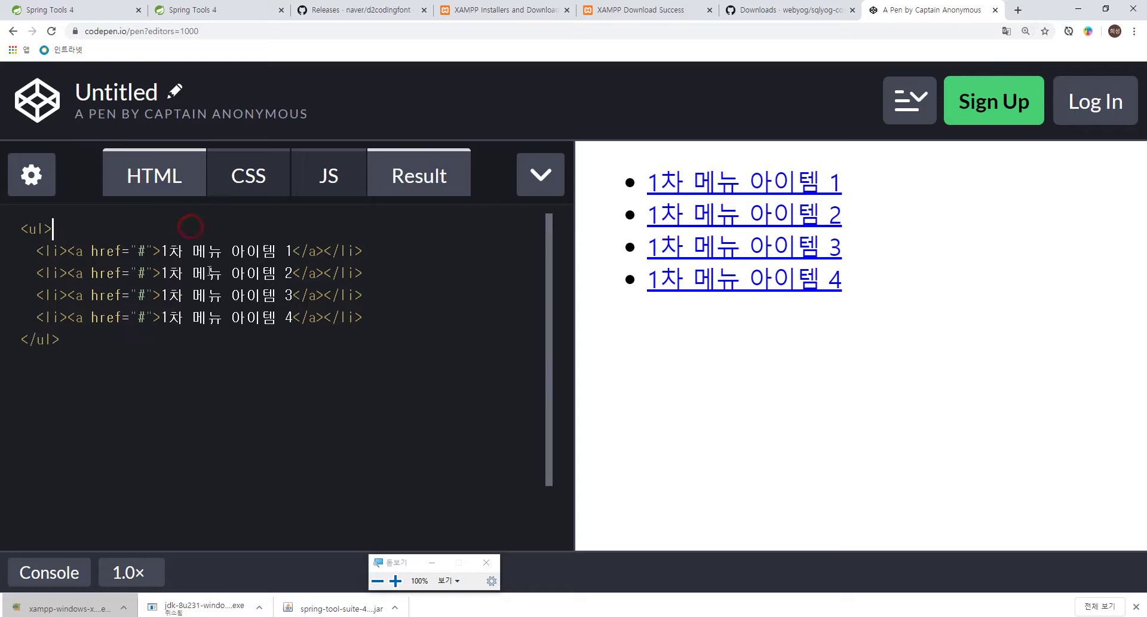
pyautogui.click(61, 249)
pyautogui.hotkey('ctrl', 'a')
pyautogui.click(461, 359)
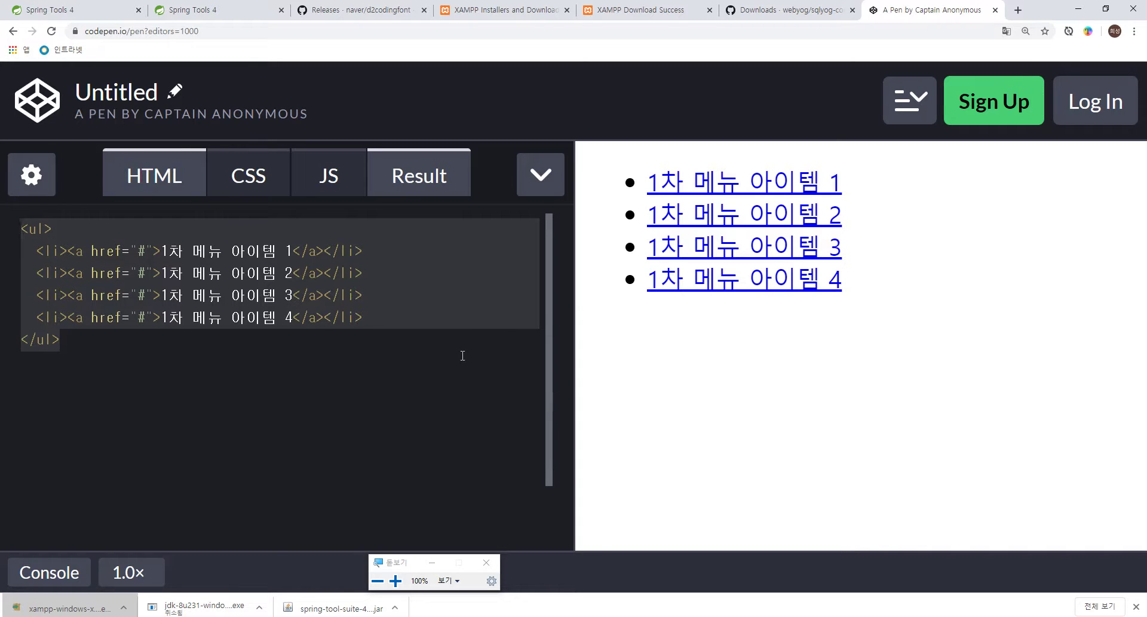
pyautogui.click(348, 342)
pyautogui.hotkey('ctrl', 'a')
pyautogui.press('Delete')
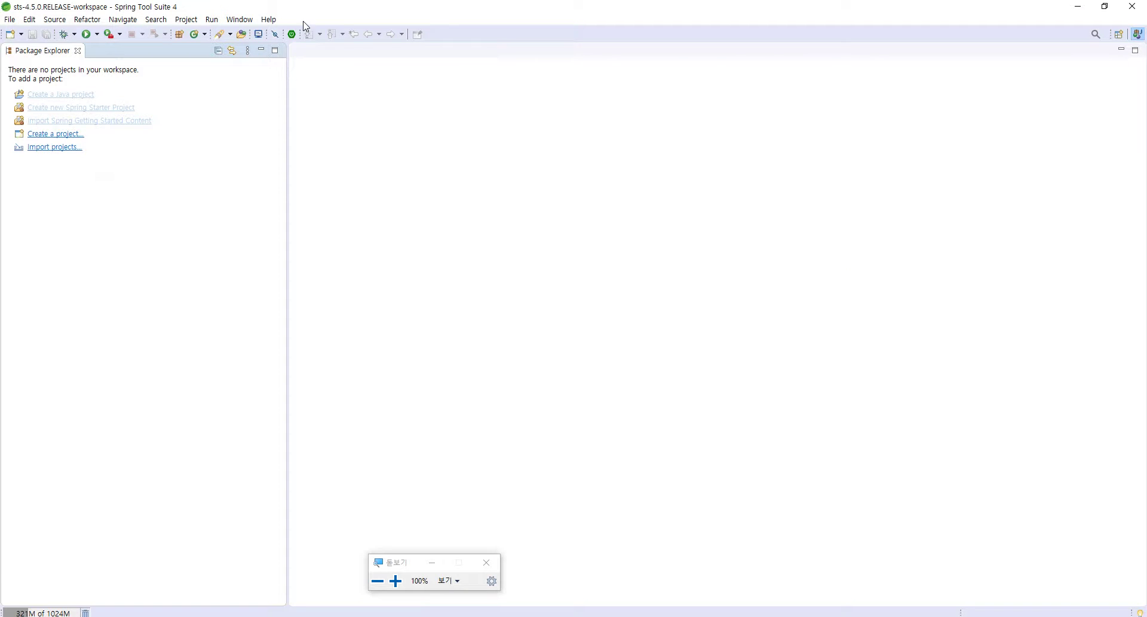
# In Spring Tool Suite, open Install New Software and start adding a repository.
pyautogui.click(270, 20)
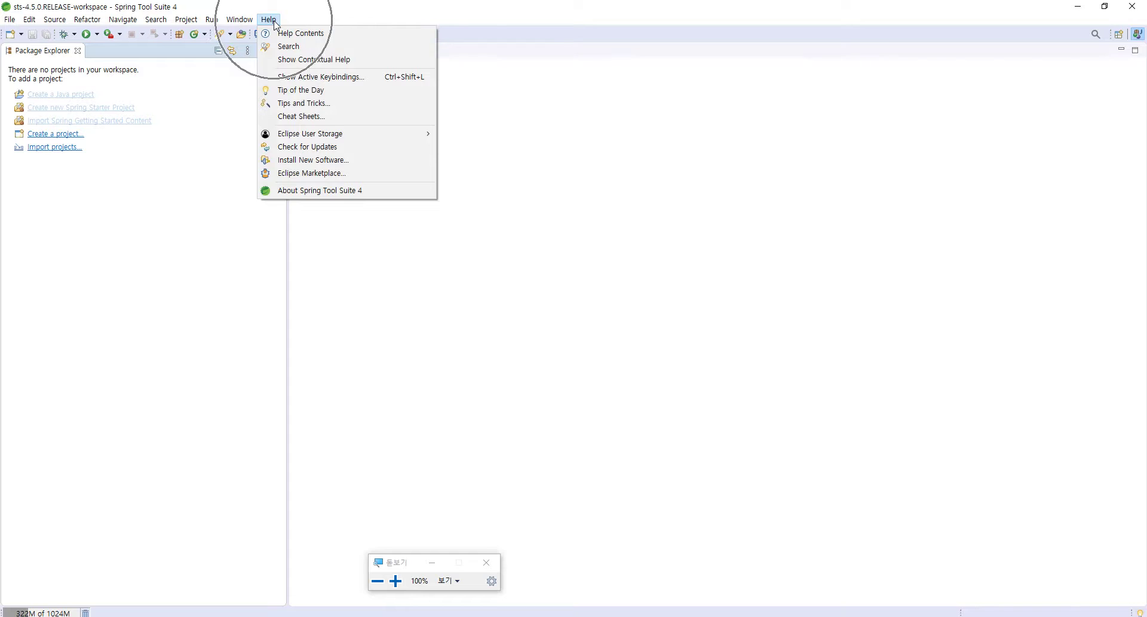
pyautogui.click(315, 166)
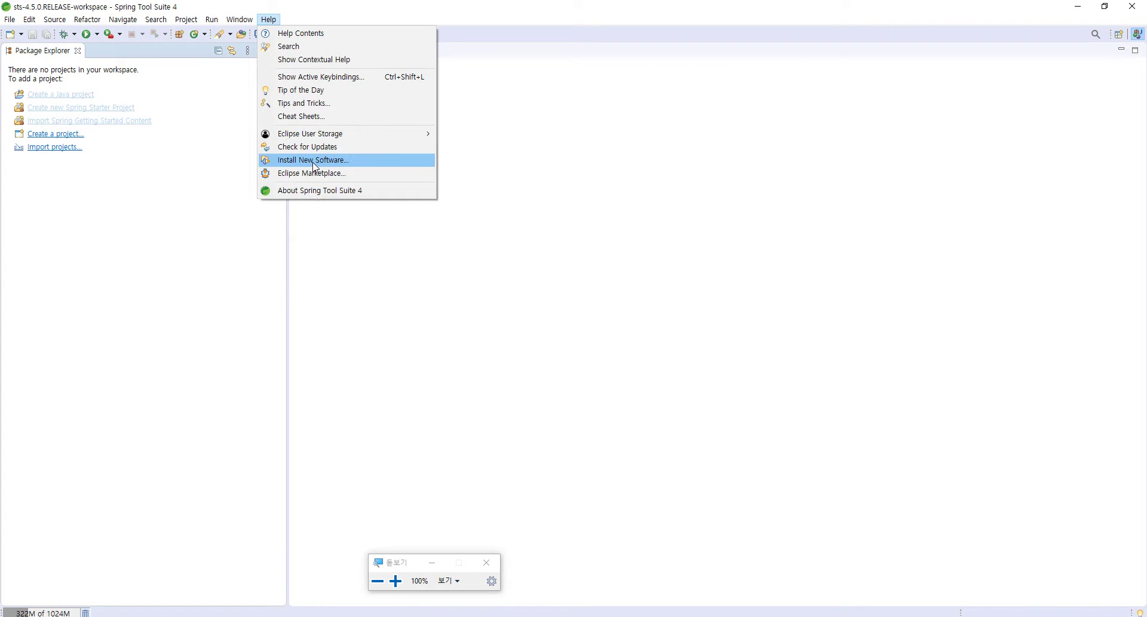
pyautogui.click(315, 161)
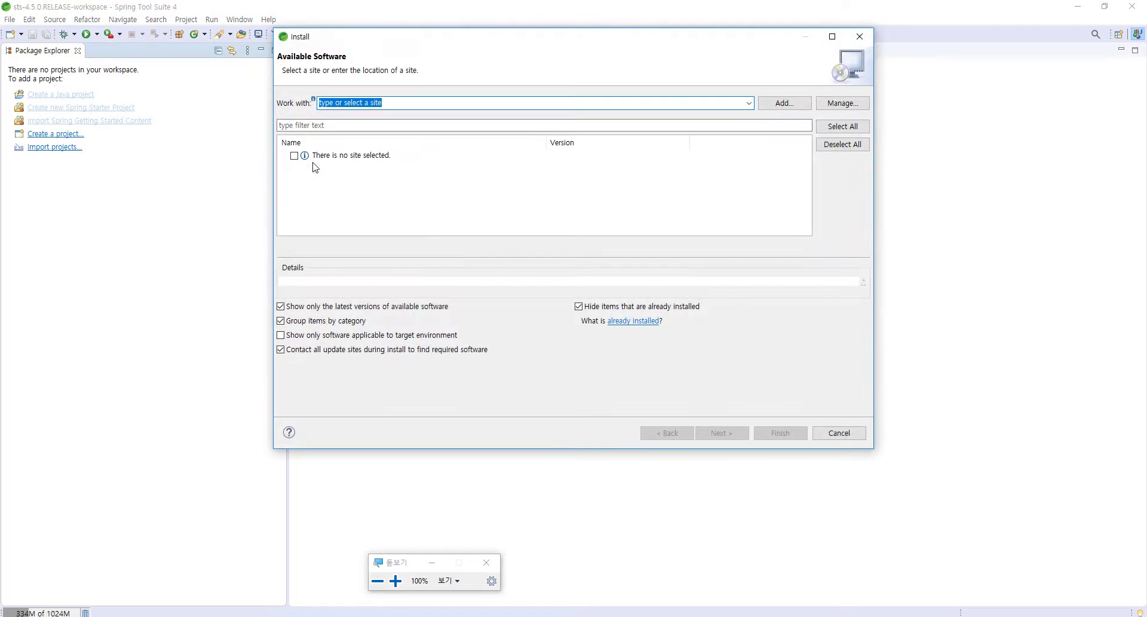
pyautogui.click(409, 102)
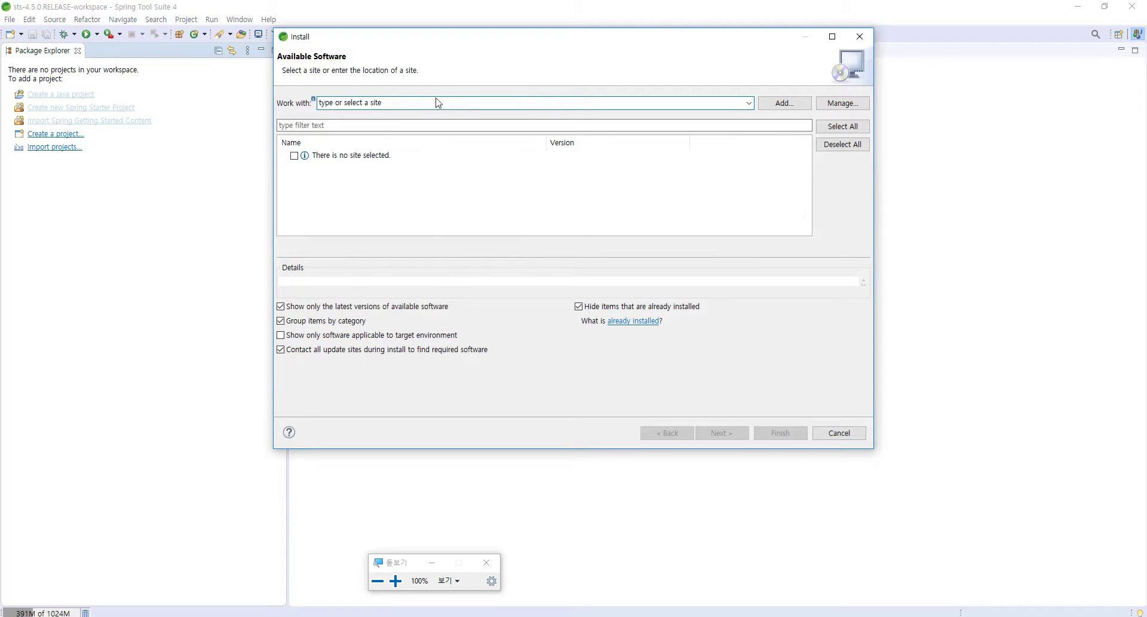
pyautogui.click(792, 104)
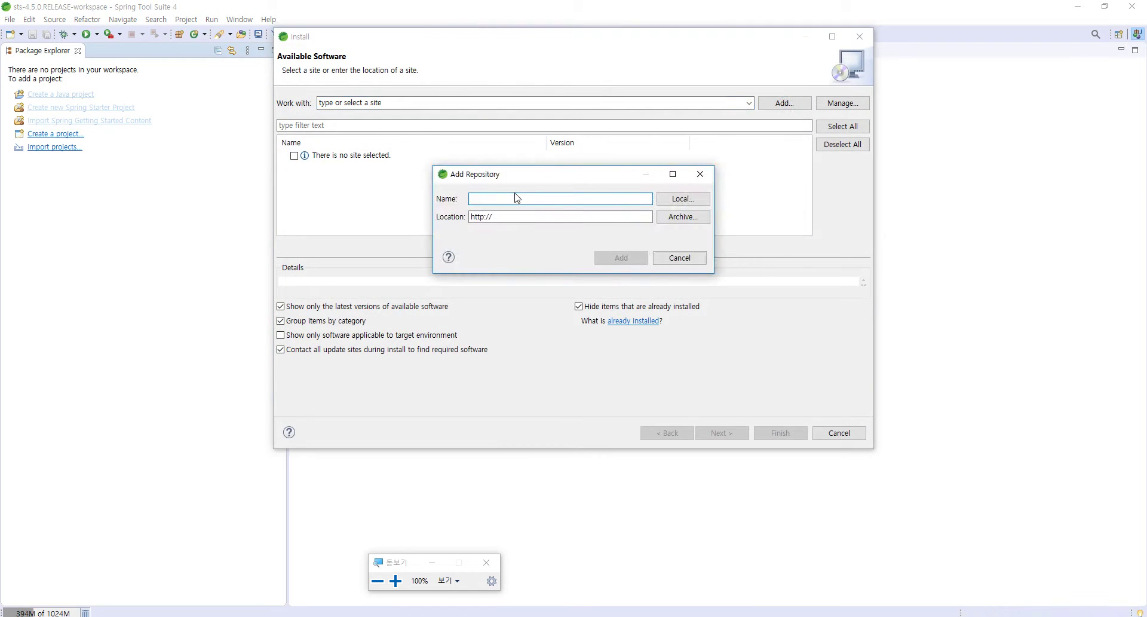